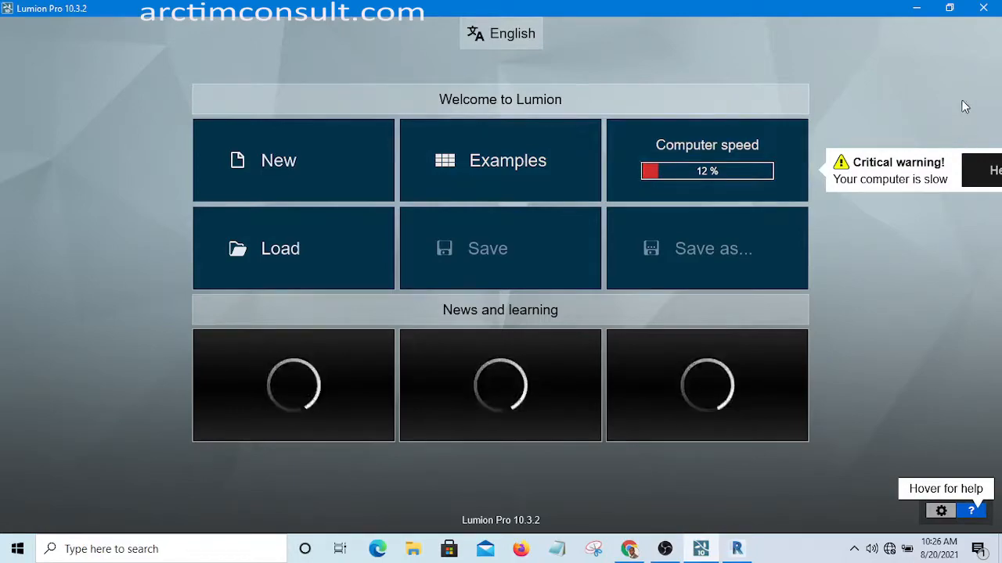
Minimise the Lumion and Revit windows and open the NVIDIA Control Panel from the desktop
{"action": "left_click", "coordinate": [917, 9]}
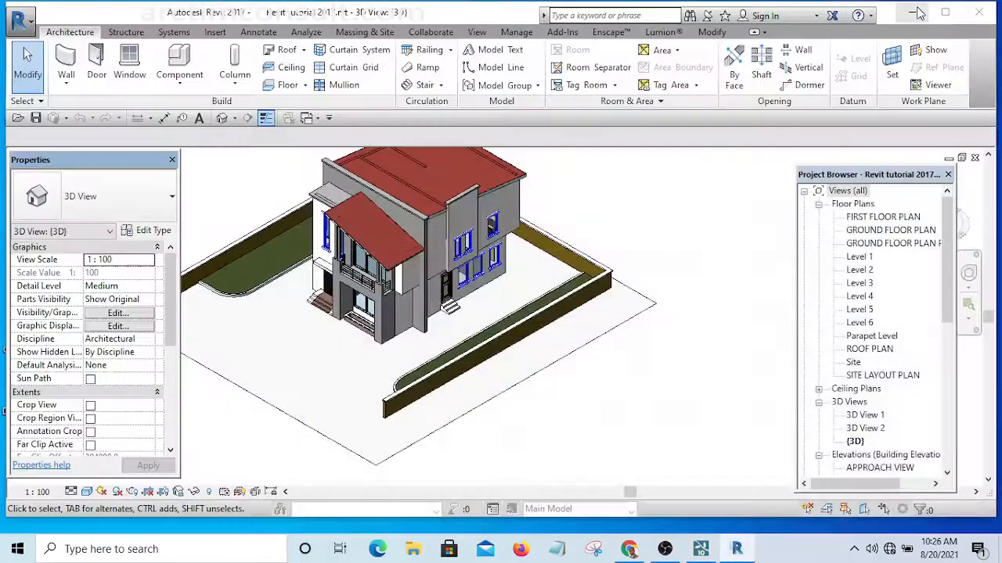
{"action": "left_click", "coordinate": [918, 8]}
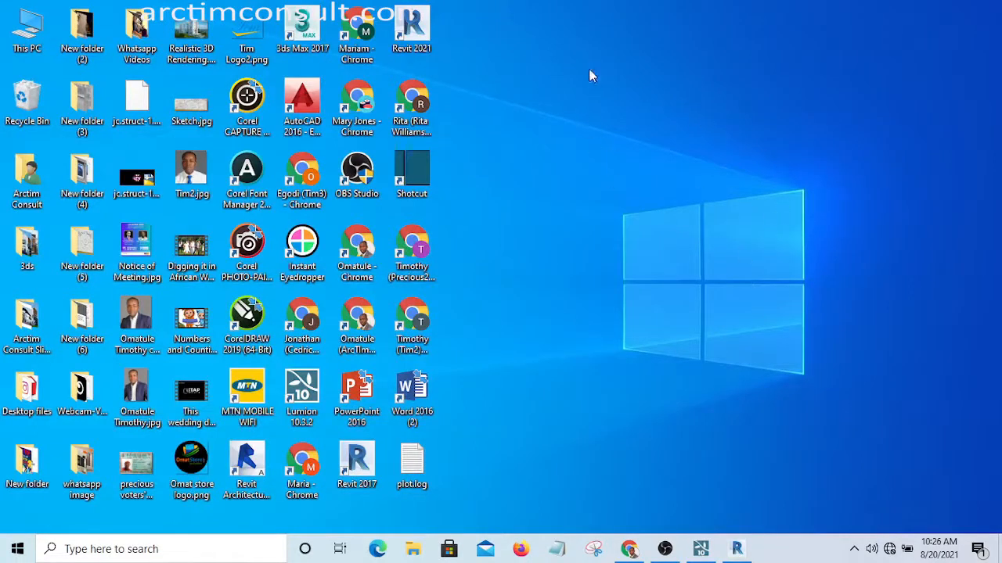
{"action": "right_click", "coordinate": [712, 100]}
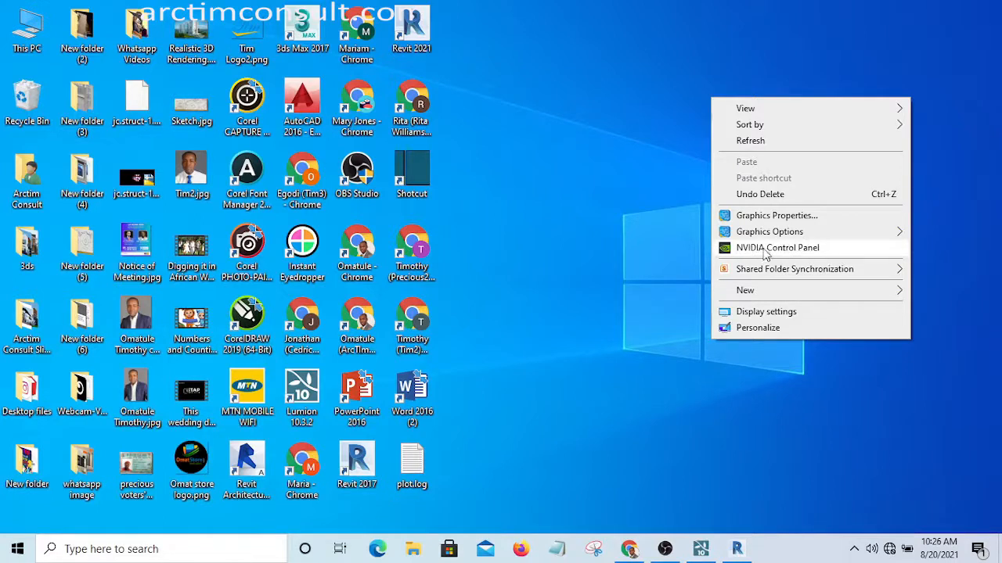
{"action": "left_click", "coordinate": [650, 96]}
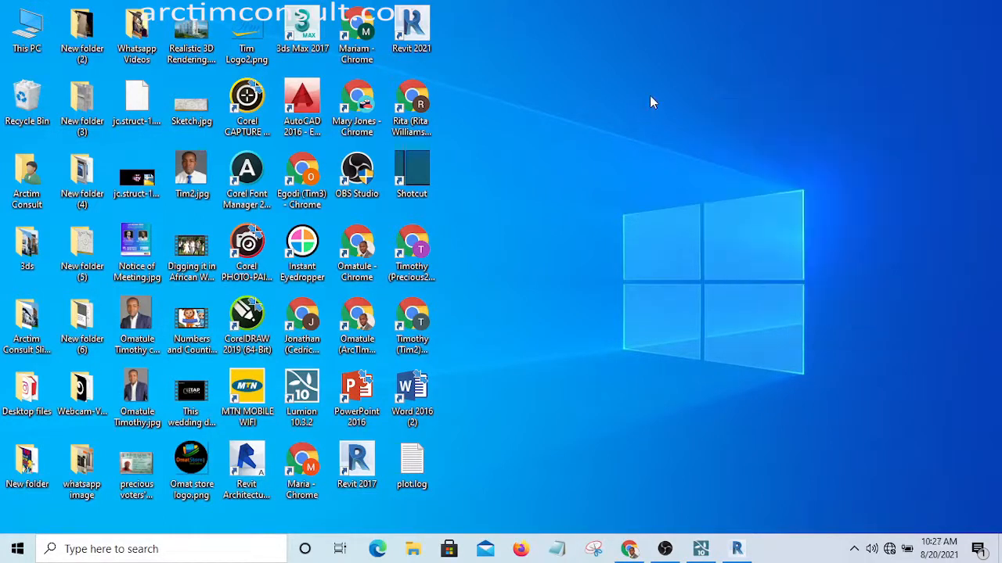
{"action": "right_click", "coordinate": [649, 93]}
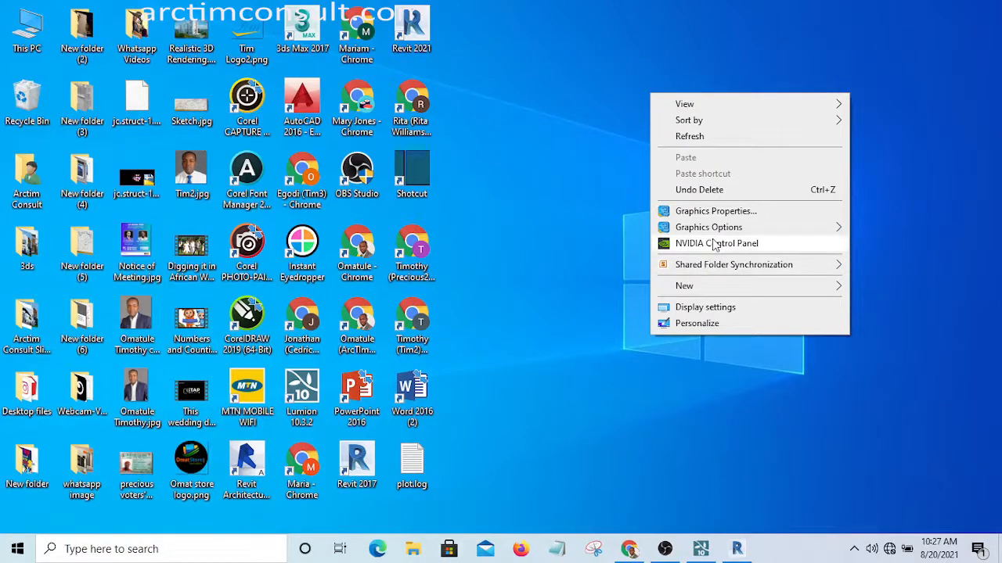
{"action": "left_click", "coordinate": [713, 241]}
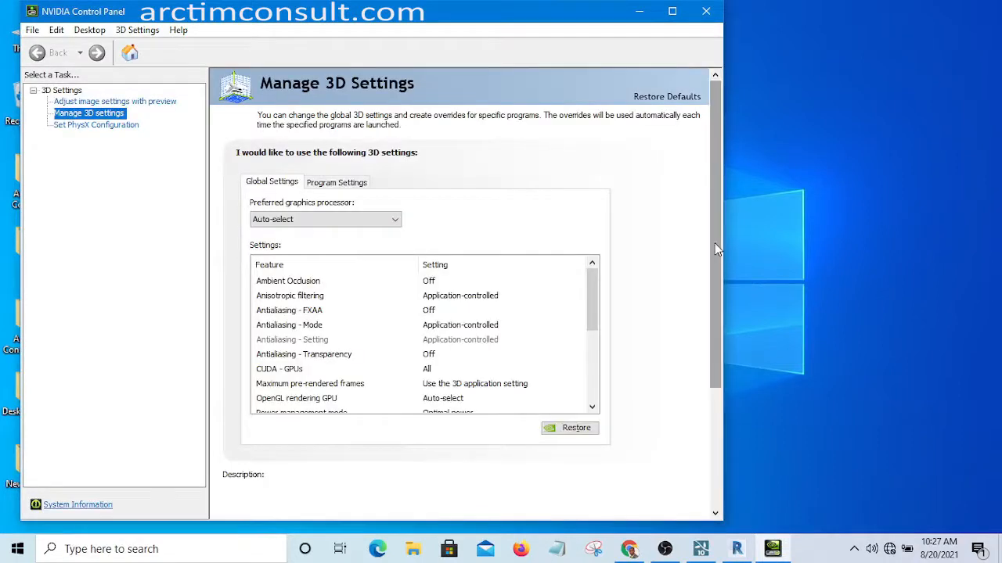
Review the graphics card details in the NVIDIA system information, and close the control panel
{"action": "left_click_drag", "start_coordinate": [714, 220], "coordinate": [713, 363]}
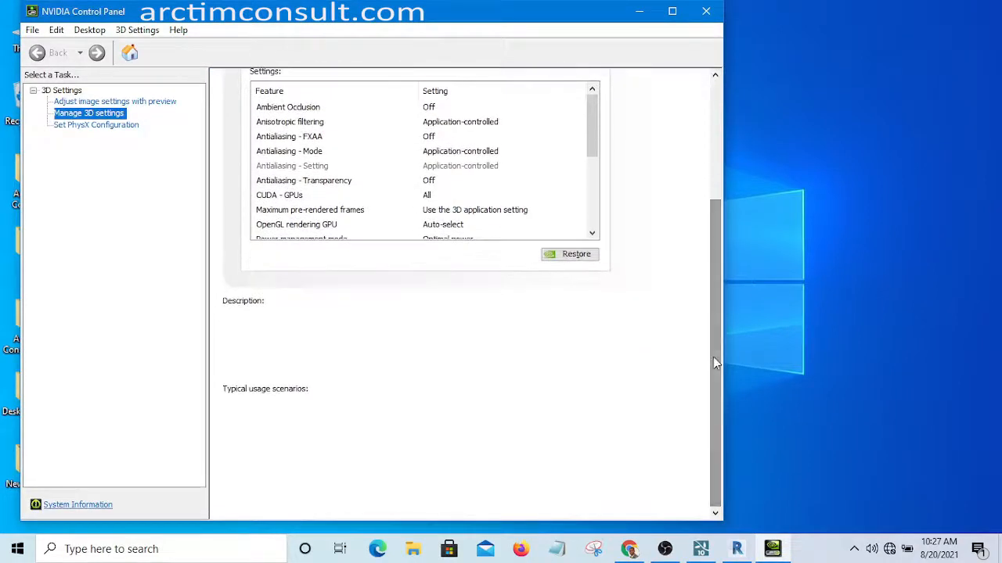
{"action": "left_click", "coordinate": [86, 507]}
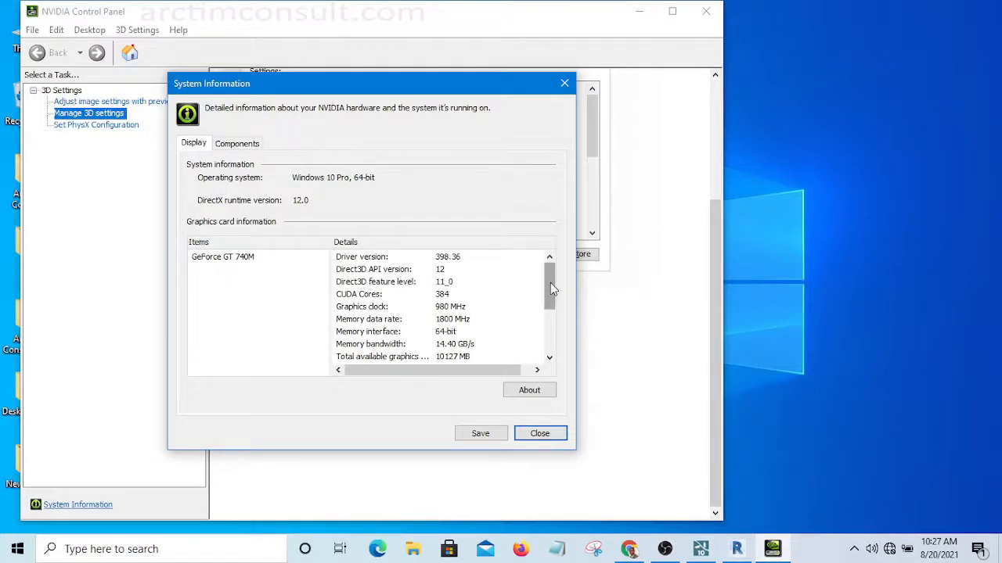
{"action": "left_click_drag", "start_coordinate": [551, 294], "coordinate": [551, 305]}
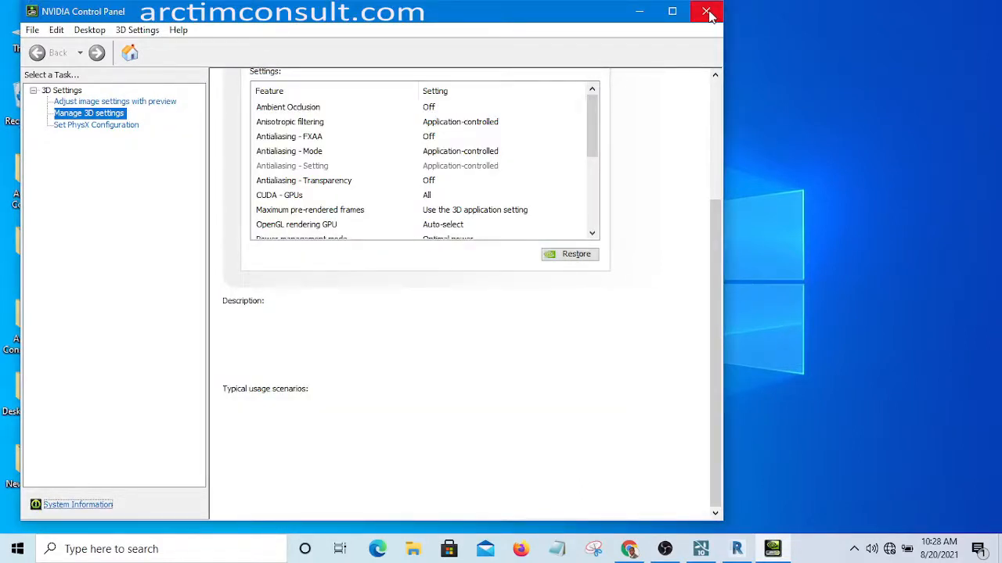
{"action": "left_click", "coordinate": [706, 12]}
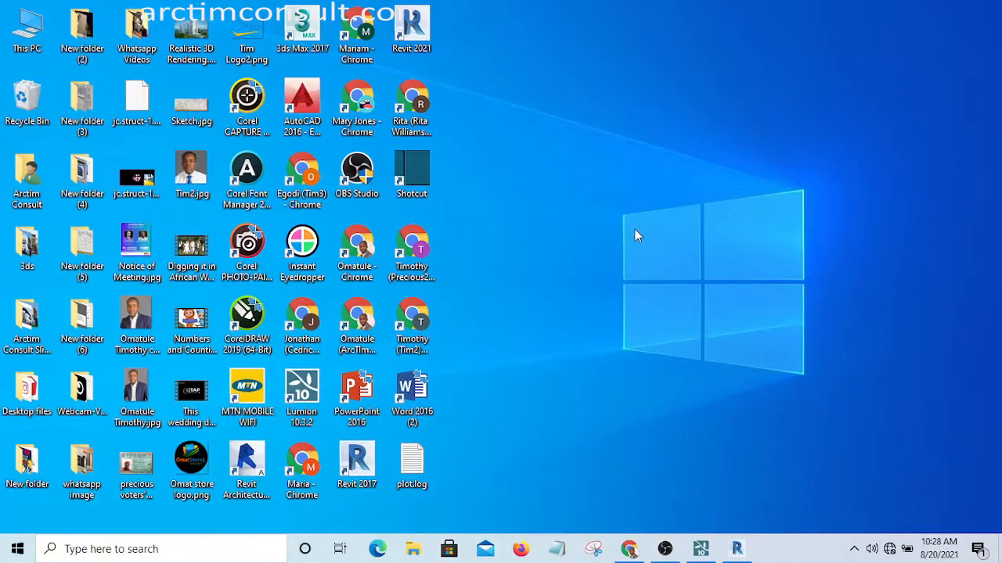
Switch to Lumion and create a new project from the grassy plain with mountains scene, without selecting a model
{"action": "left_click", "coordinate": [701, 549]}
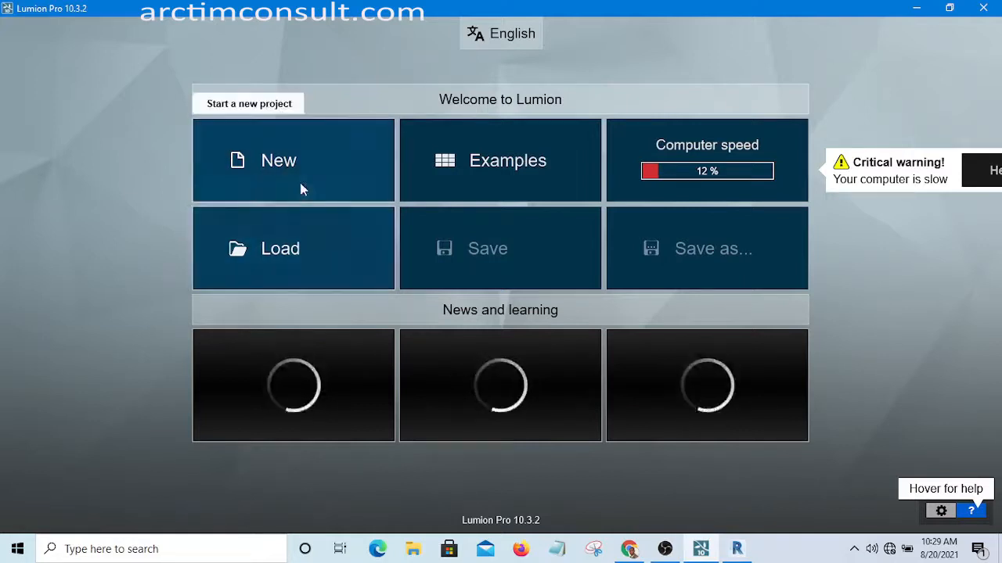
{"action": "left_click", "coordinate": [281, 161]}
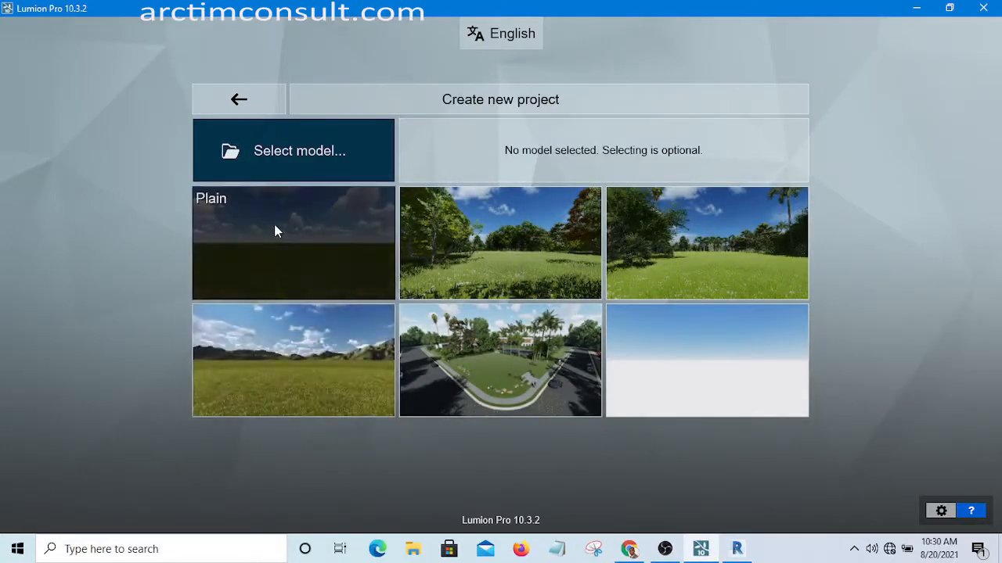
{"action": "left_click", "coordinate": [288, 350]}
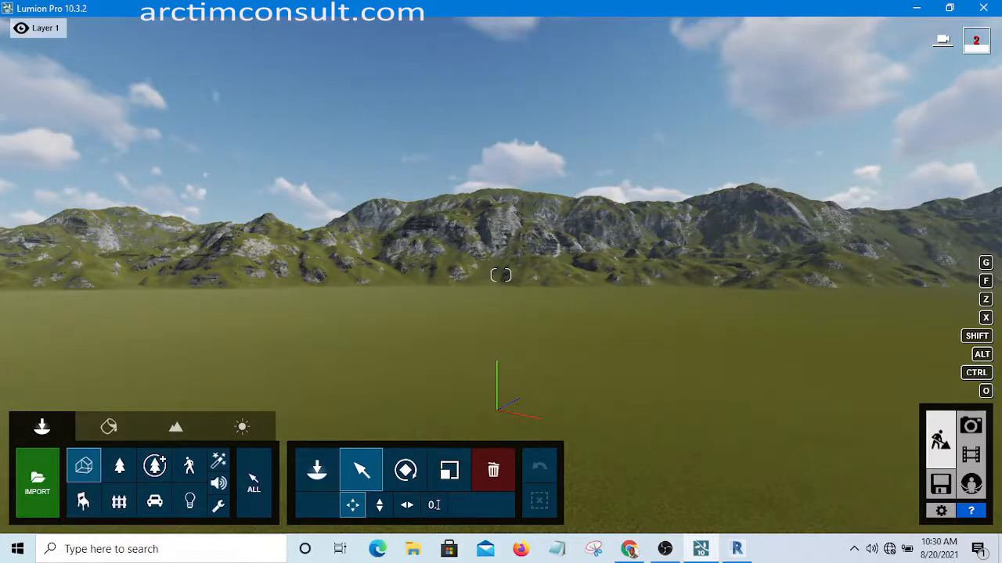
{"action": "key", "text": "o"}
{"action": "mouse_move", "coordinate": [501, 274]}
{"action": "right_mouse_down"}
{"action": "mouse_move", "coordinate": [539, 275]}
{"action": "mouse_move", "coordinate": [688, 382]}
{"action": "mouse_move", "coordinate": [767, 400]}
{"action": "mouse_move", "coordinate": [743, 273]}
{"action": "right_mouse_up"}
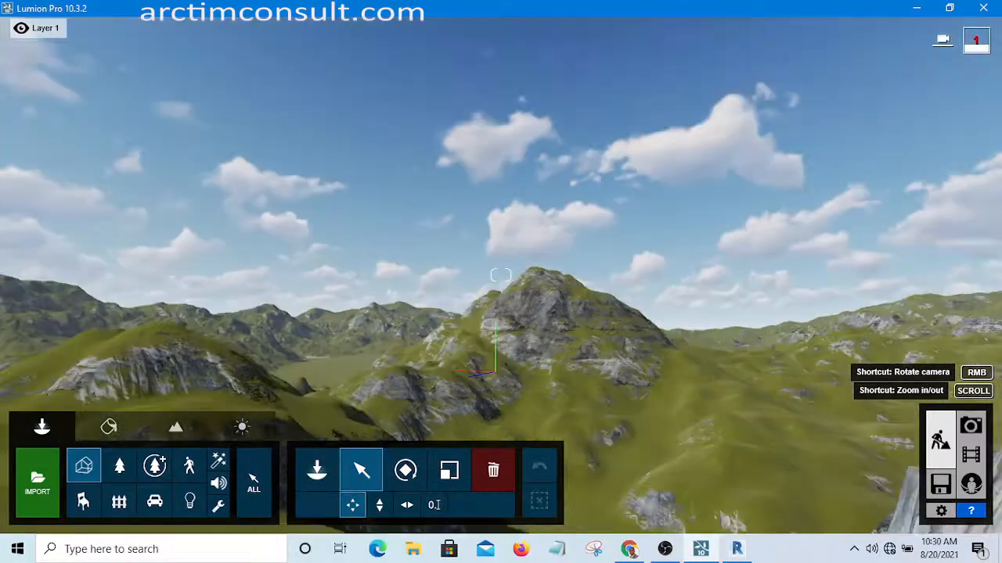
{"action": "right_click_drag", "start_coordinate": [496, 372], "coordinate": [783, 176]}
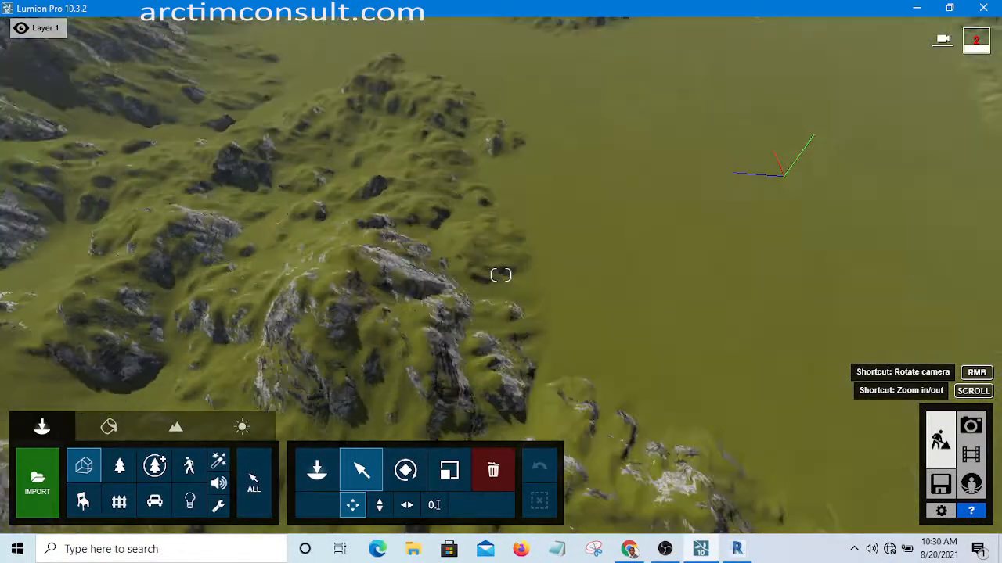
{"action": "right_click_drag", "start_coordinate": [500, 275], "coordinate": [510, 354]}
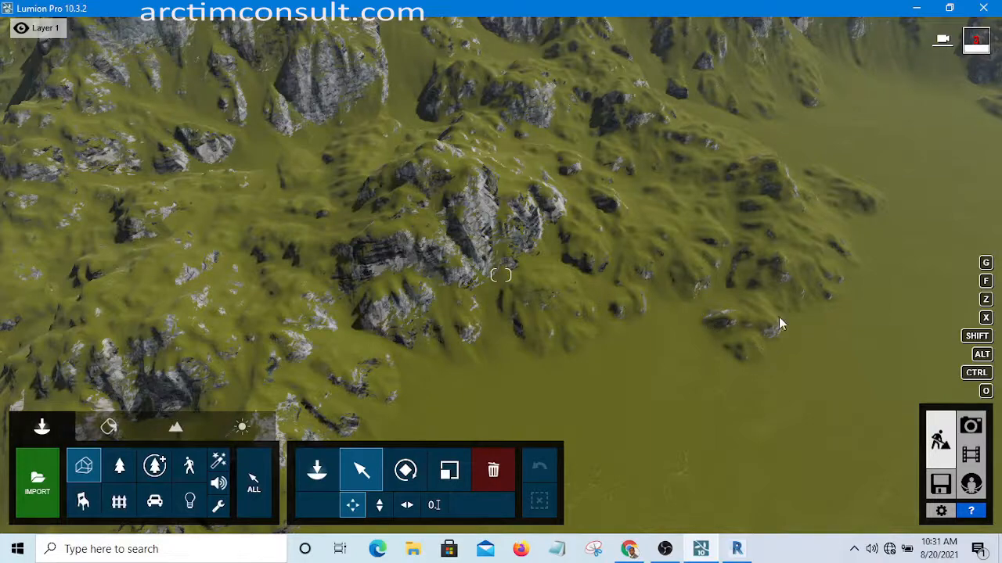
Switch to Revit and examine the two-storey house's front, side, roof and fenced site in the 3D view
{"action": "left_click", "coordinate": [736, 550]}
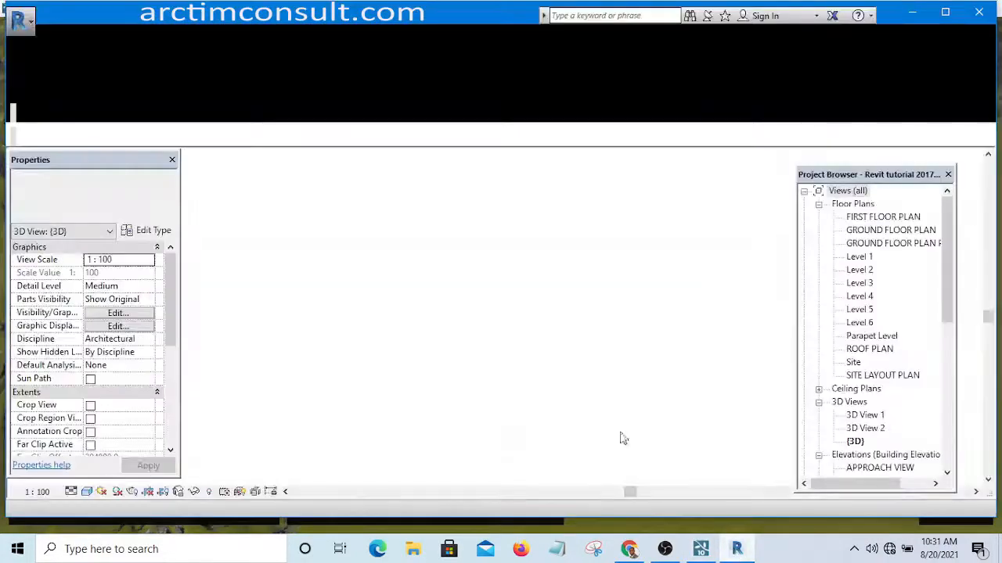
{"action": "left_click", "coordinate": [523, 394]}
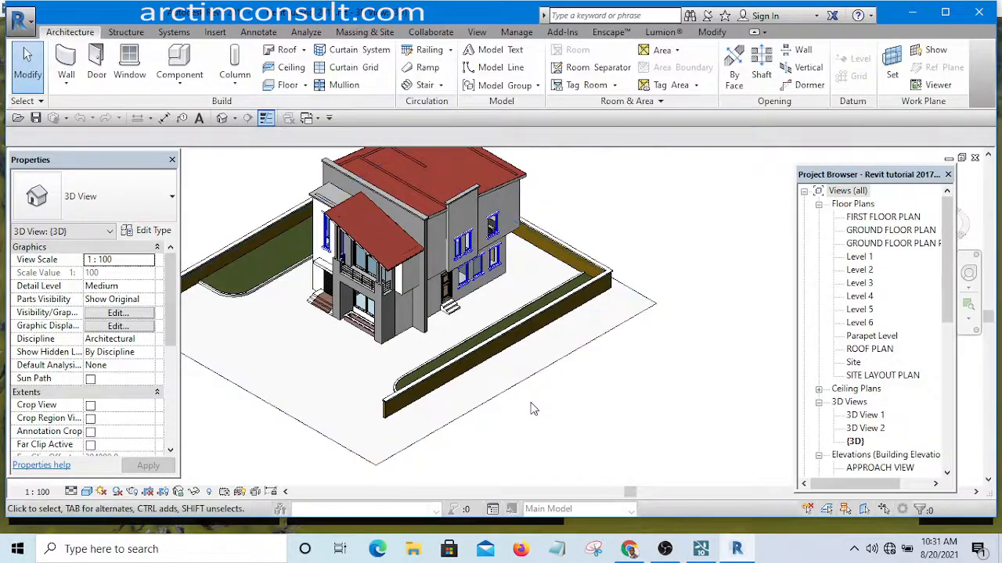
{"action": "middle_click_drag", "start_coordinate": [547, 425], "coordinate": [589, 343], "text": "shift"}
{"action": "middle_click_drag", "start_coordinate": [621, 296], "coordinate": [715, 395]}
{"action": "scroll", "coordinate": [486, 428], "scroll_direction": "up", "scroll_amount": 4}
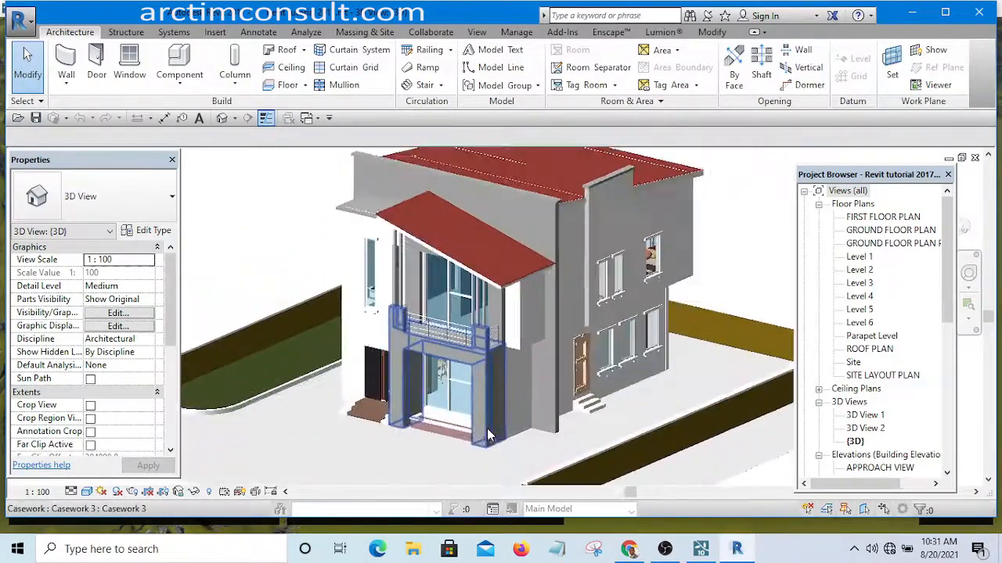
{"action": "scroll", "coordinate": [498, 433], "scroll_direction": "down", "scroll_amount": 3}
{"action": "mouse_move", "coordinate": [532, 439]}
{"action": "middle_mouse_down", "text": "shift"}
{"action": "mouse_move", "coordinate": [577, 459]}
{"action": "mouse_move", "coordinate": [621, 402]}
{"action": "mouse_move", "coordinate": [537, 441]}
{"action": "mouse_move", "coordinate": [540, 423]}
{"action": "middle_mouse_up", "text": "shift"}
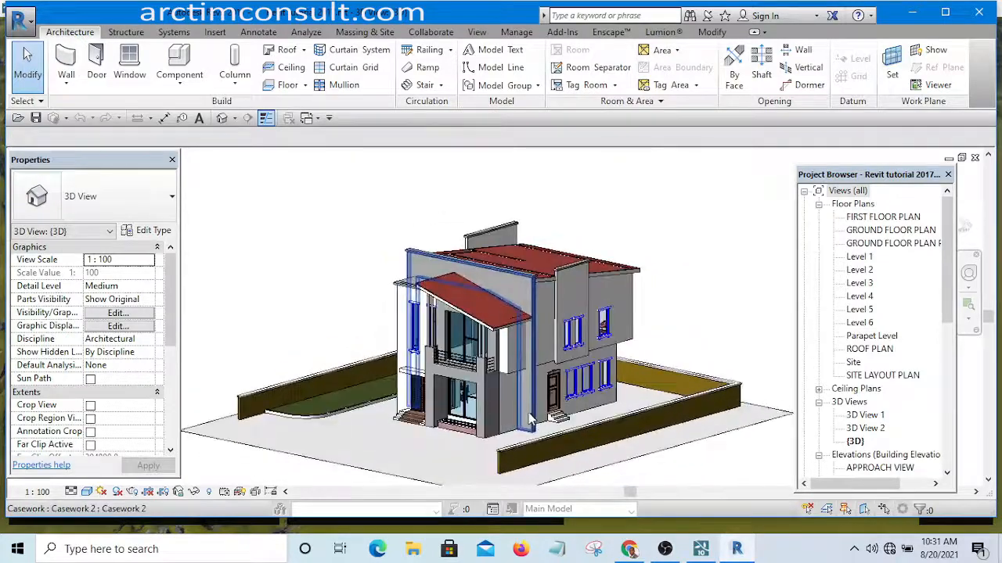
{"action": "middle_click_drag", "start_coordinate": [322, 280], "coordinate": [284, 306]}
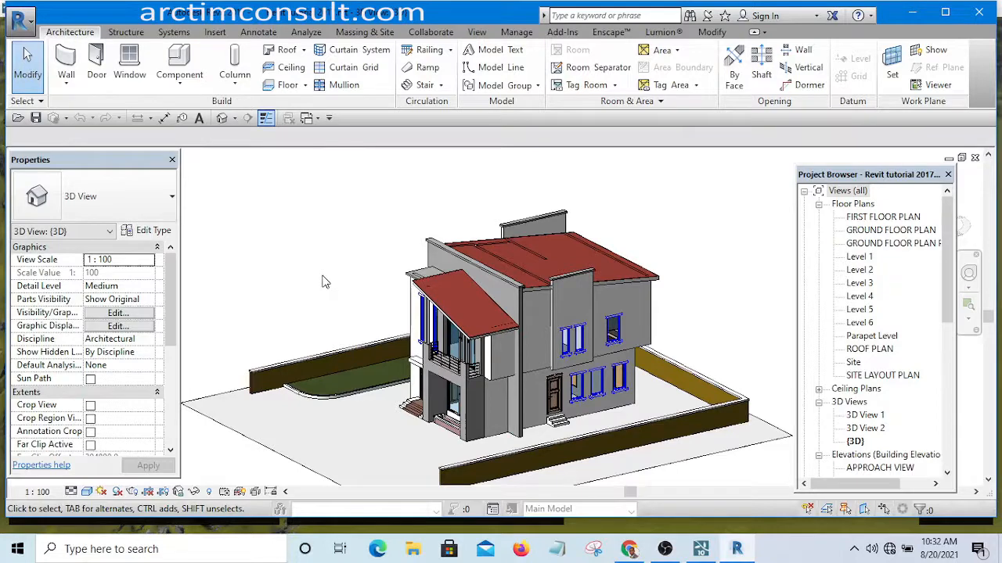
{"action": "middle_click_drag", "start_coordinate": [324, 281], "coordinate": [360, 192], "text": "shift"}
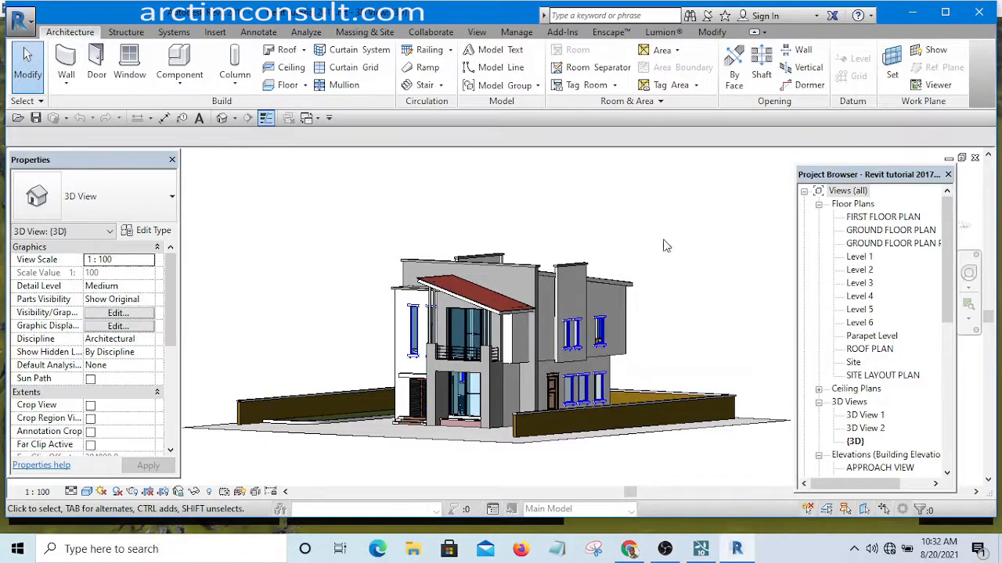
{"action": "middle_click_drag", "start_coordinate": [664, 247], "coordinate": [651, 290], "text": "shift"}
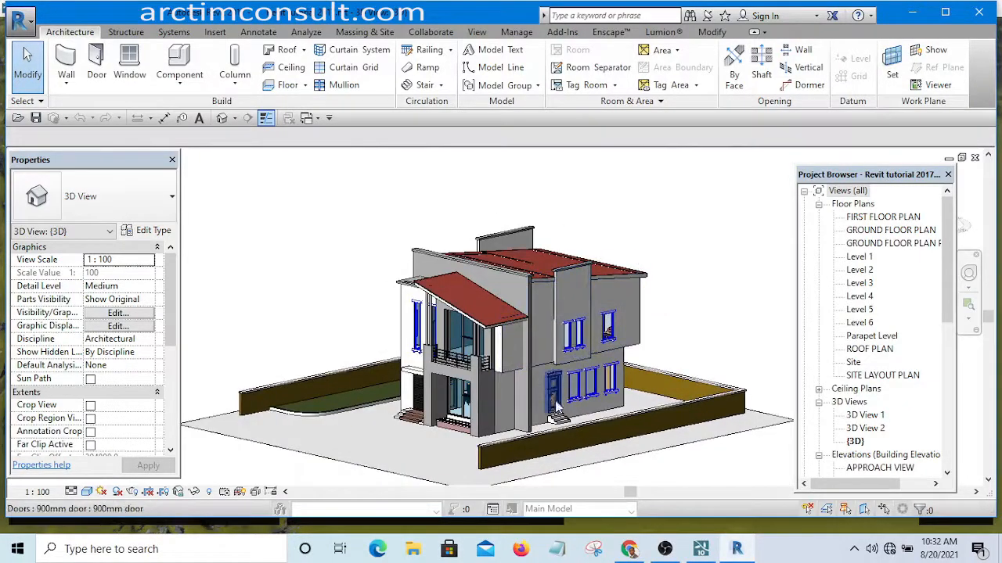
{"action": "middle_click_drag", "start_coordinate": [556, 407], "coordinate": [533, 387]}
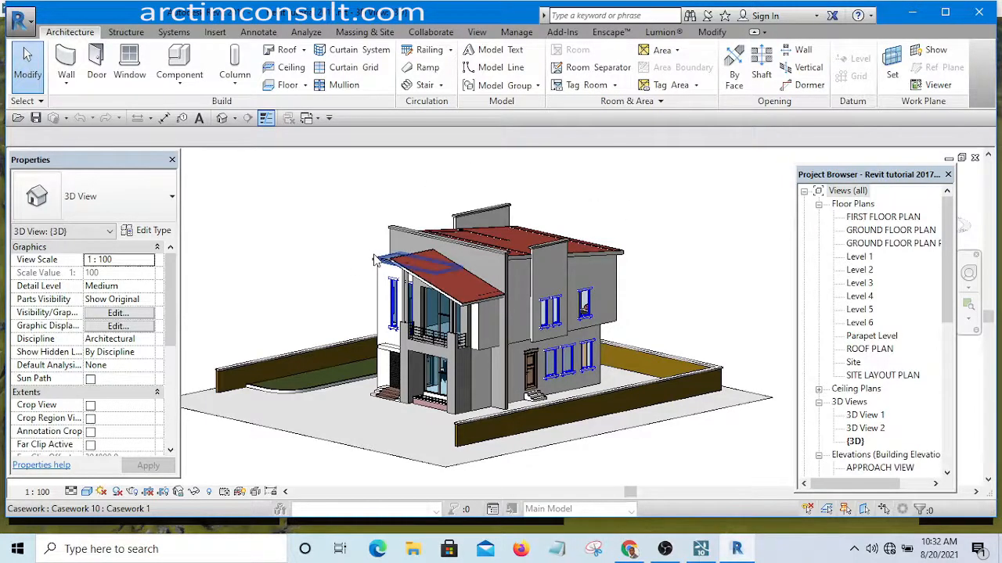
{"action": "middle_click_drag", "start_coordinate": [372, 272], "coordinate": [460, 362], "text": "shift"}
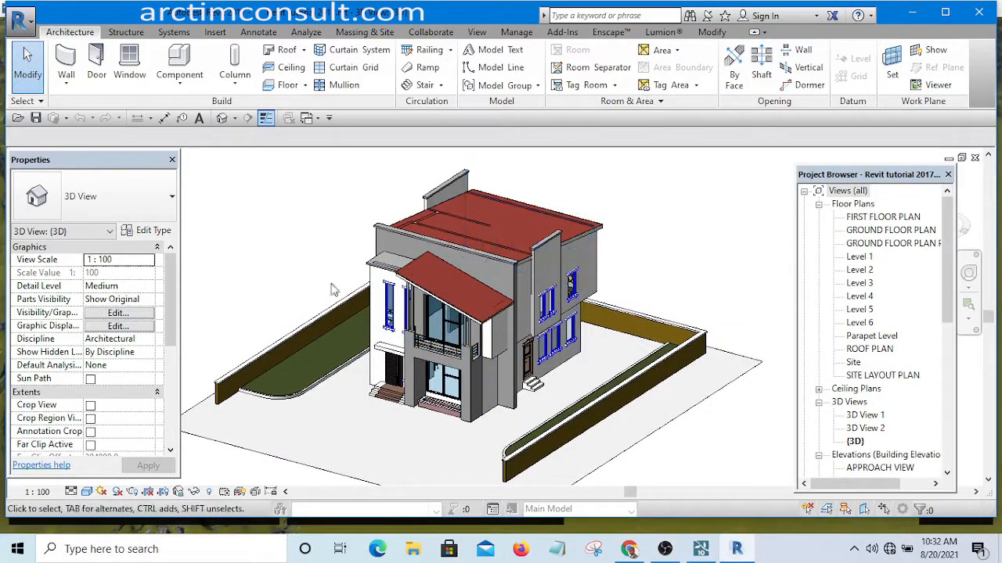
{"action": "middle_click_drag", "start_coordinate": [469, 368], "coordinate": [539, 395], "text": "shift"}
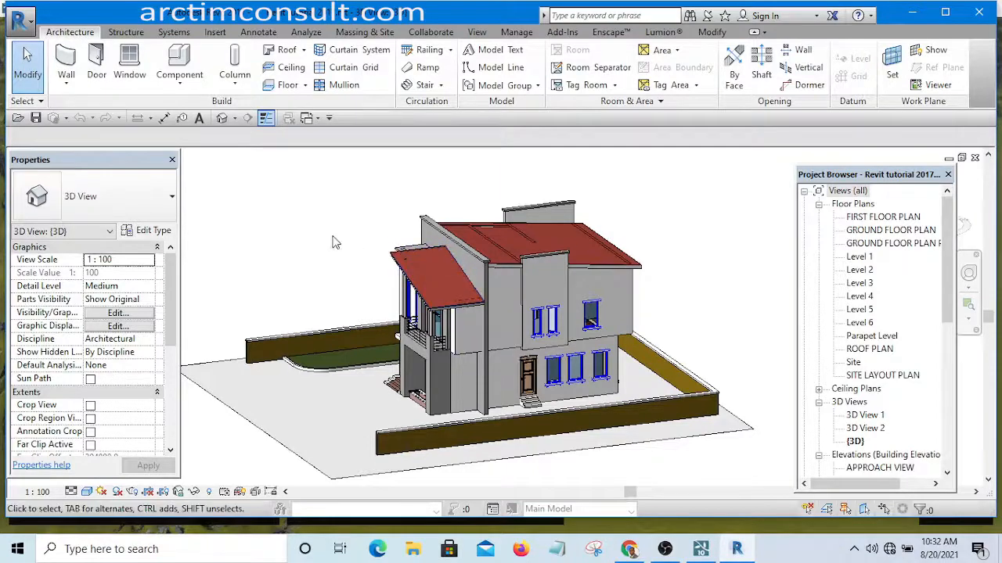
{"action": "middle_click_drag", "start_coordinate": [327, 243], "coordinate": [426, 300], "text": "shift"}
{"action": "scroll", "coordinate": [403, 352], "scroll_direction": "up", "scroll_amount": 2}
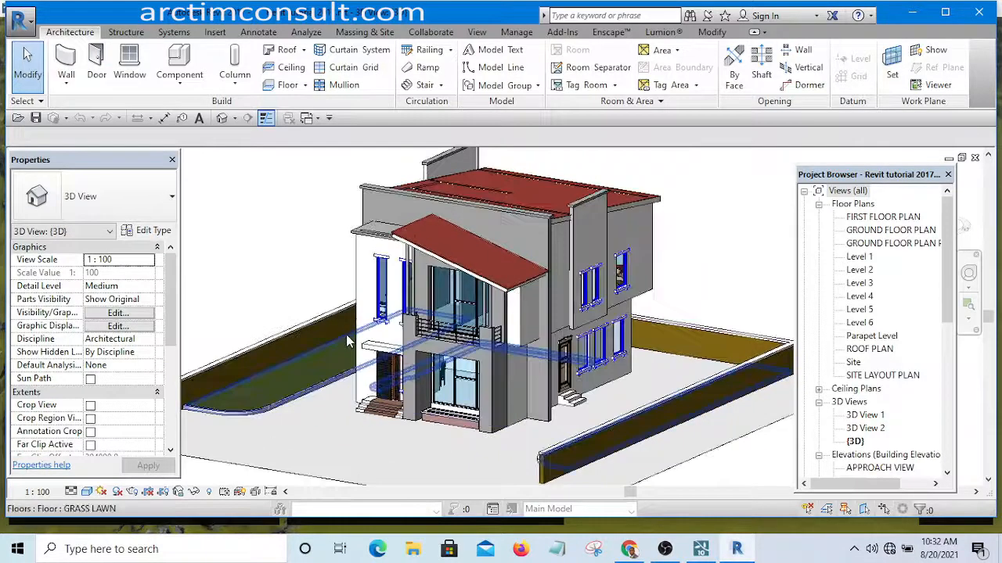
{"action": "middle_click_drag", "start_coordinate": [360, 339], "coordinate": [618, 346], "text": "shift"}
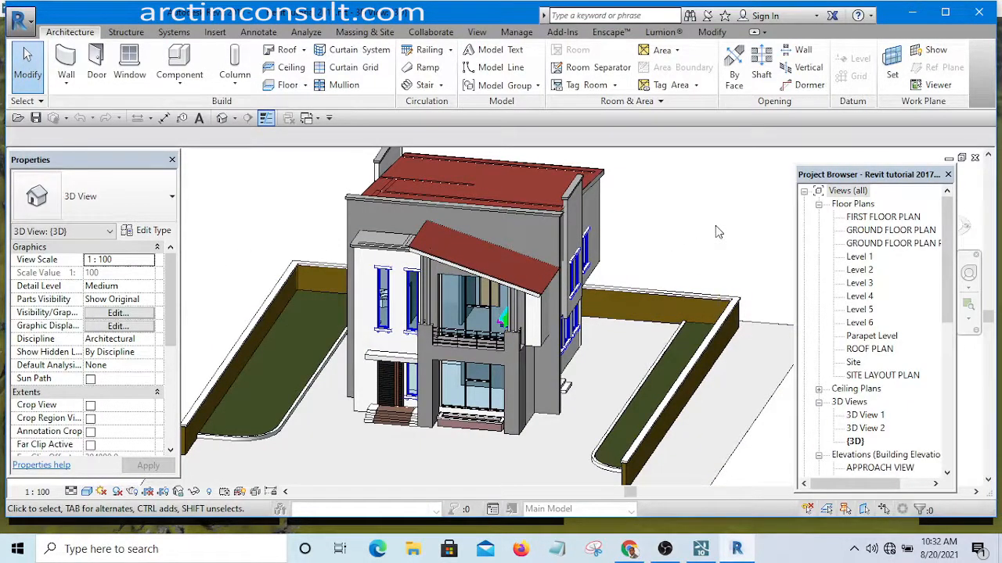
{"action": "mouse_move", "coordinate": [696, 307]}
{"action": "middle_mouse_down", "text": "shift"}
{"action": "mouse_move", "coordinate": [693, 328]}
{"action": "mouse_move", "coordinate": [631, 343]}
{"action": "mouse_move", "coordinate": [716, 309]}
{"action": "middle_mouse_up", "text": "shift"}
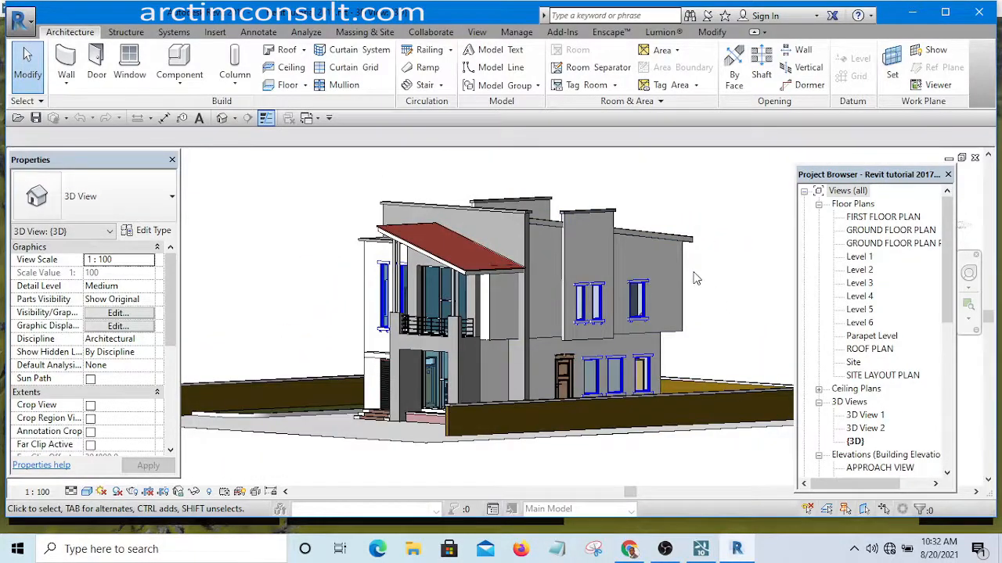
{"action": "middle_click_drag", "start_coordinate": [313, 208], "coordinate": [334, 293], "text": "shift"}
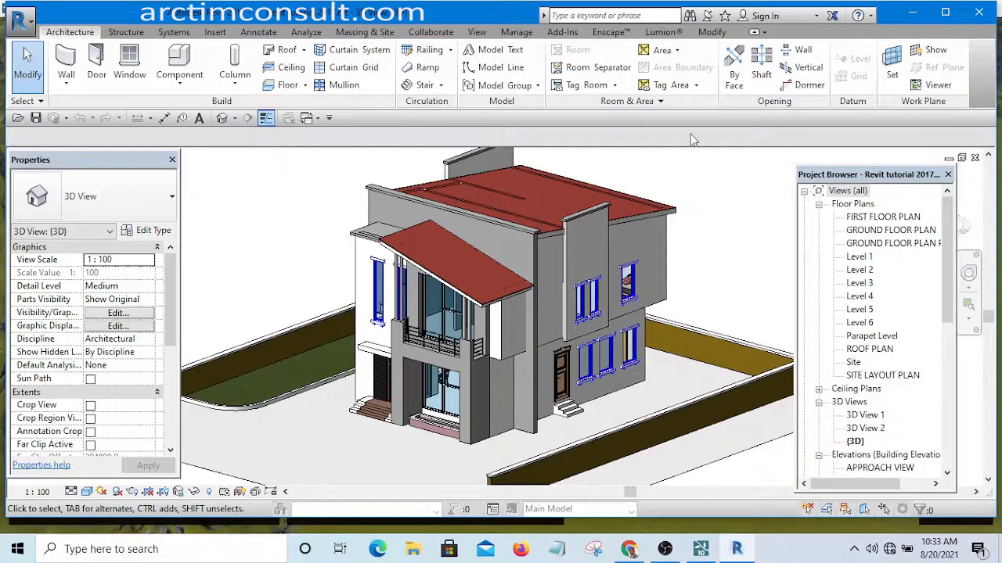
Bring up the Lumion LiveSync and export commands in Revit and review the house in the 3D view
{"action": "left_click", "coordinate": [659, 33]}
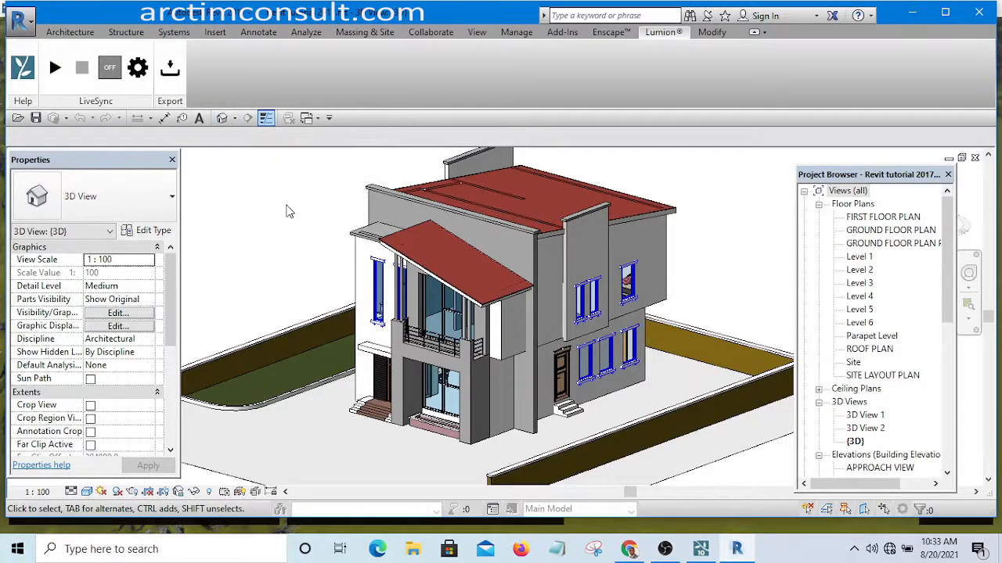
{"action": "middle_click_drag", "start_coordinate": [286, 211], "coordinate": [314, 248]}
{"action": "middle_click_drag", "start_coordinate": [338, 285], "coordinate": [311, 242]}
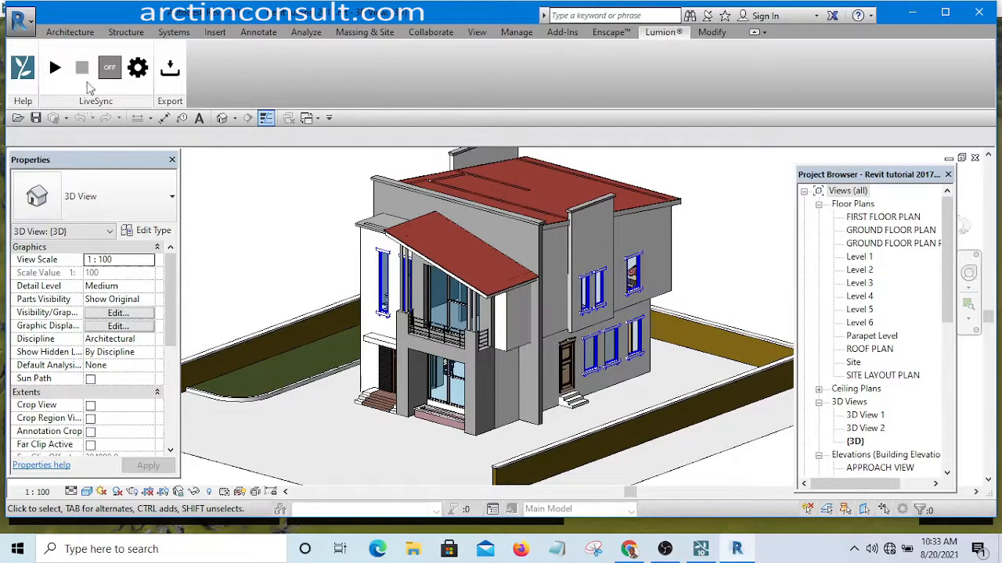
{"action": "middle_click_drag", "start_coordinate": [436, 354], "coordinate": [426, 387]}
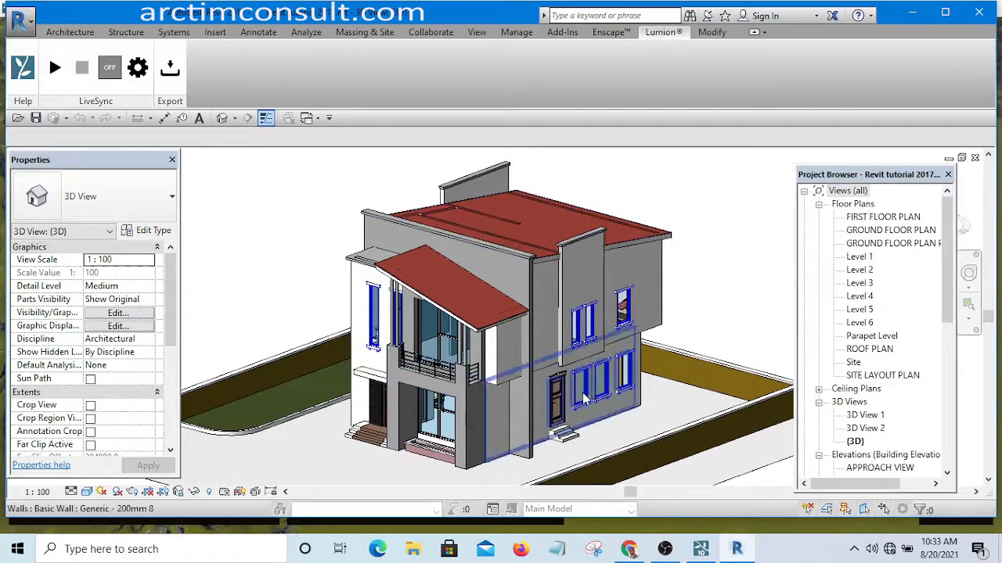
{"action": "middle_click_drag", "start_coordinate": [638, 395], "coordinate": [626, 381]}
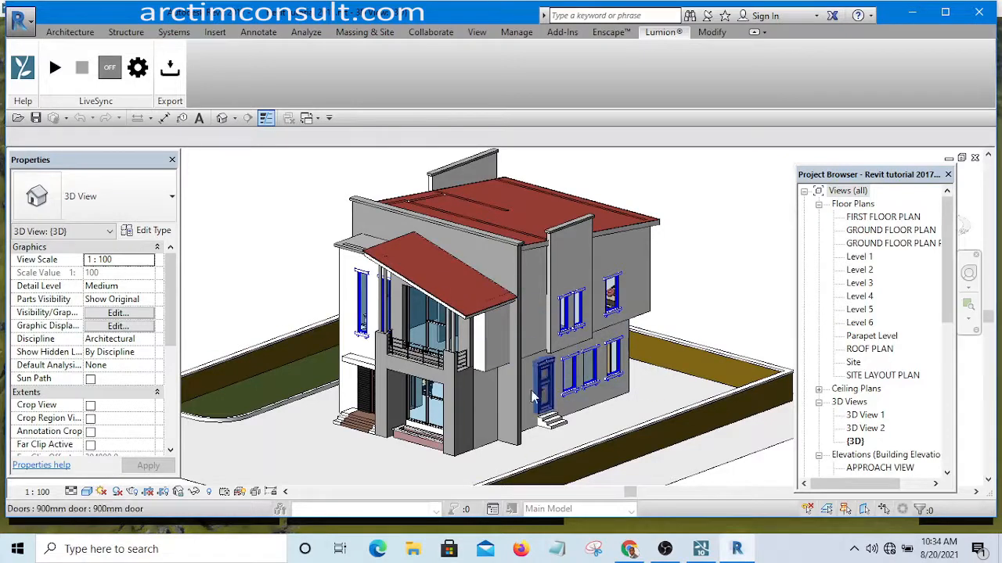
{"action": "scroll", "coordinate": [476, 421], "scroll_direction": "up", "scroll_amount": 2}
{"action": "scroll", "coordinate": [449, 392], "scroll_direction": "down", "scroll_amount": 3}
{"action": "middle_click_drag", "start_coordinate": [702, 331], "coordinate": [712, 313], "text": "shift"}
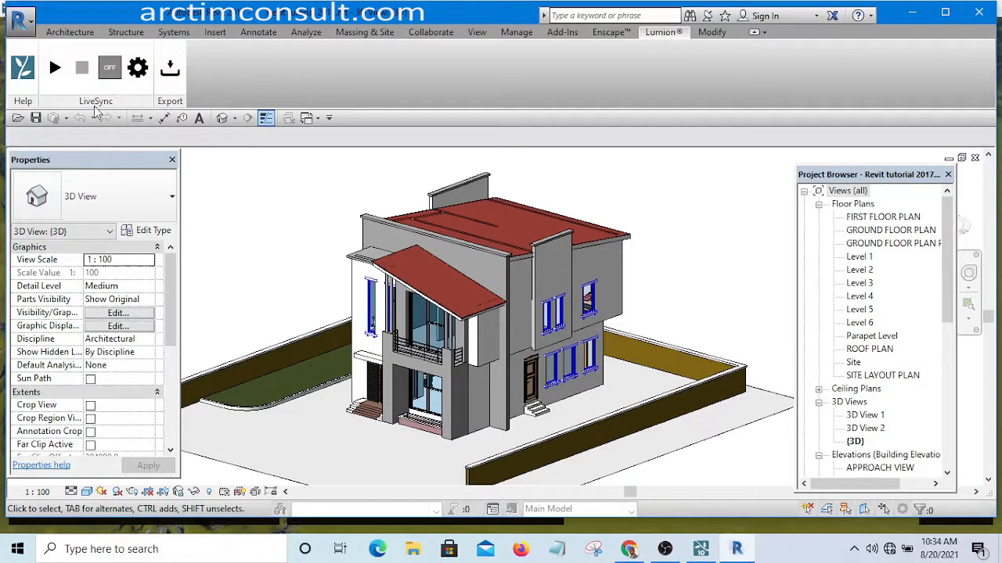
Start LiveSync from the house's 3D view in Revit to send the model to Lumion
{"action": "left_click", "coordinate": [172, 72]}
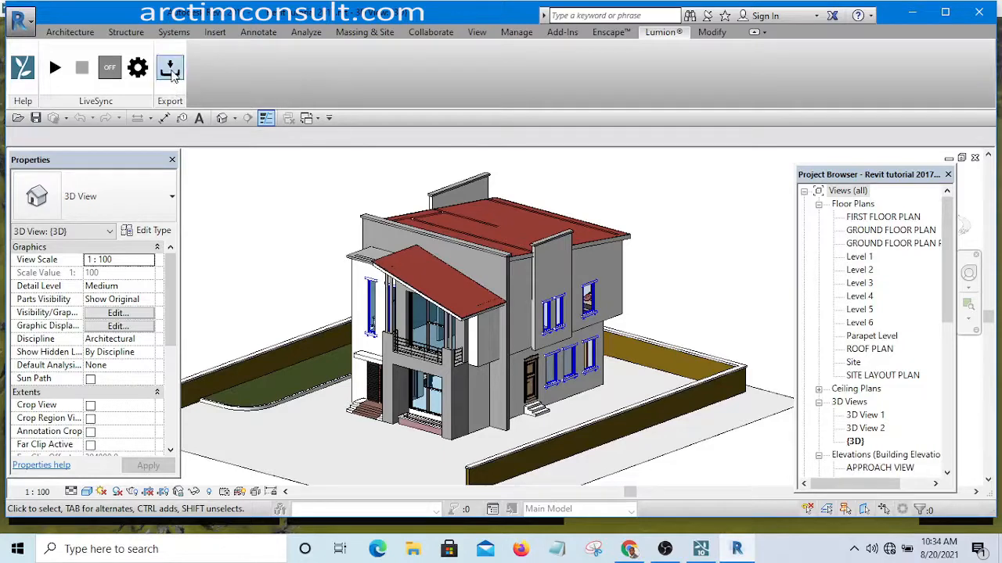
{"action": "left_click", "coordinate": [302, 125]}
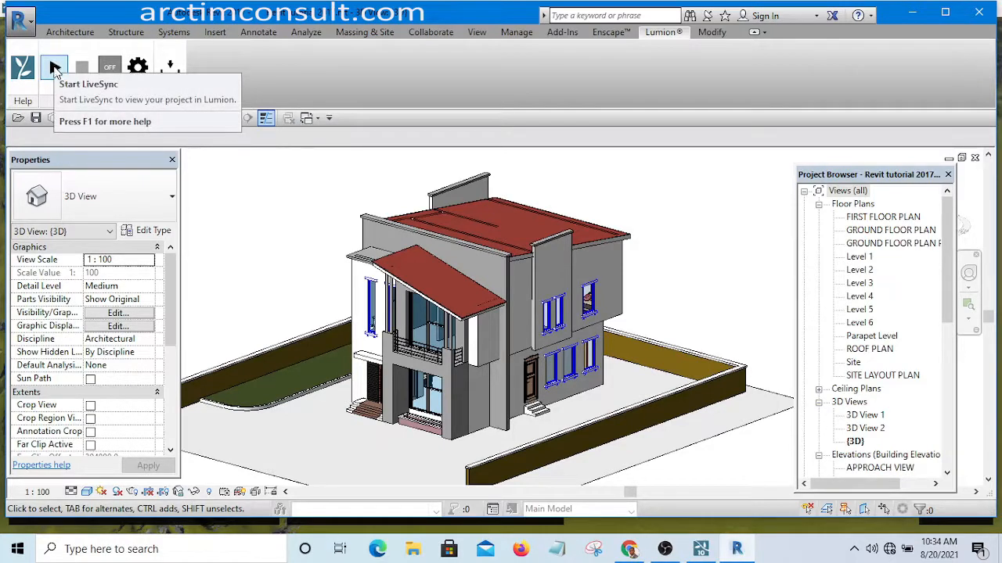
{"action": "left_click", "coordinate": [55, 69]}
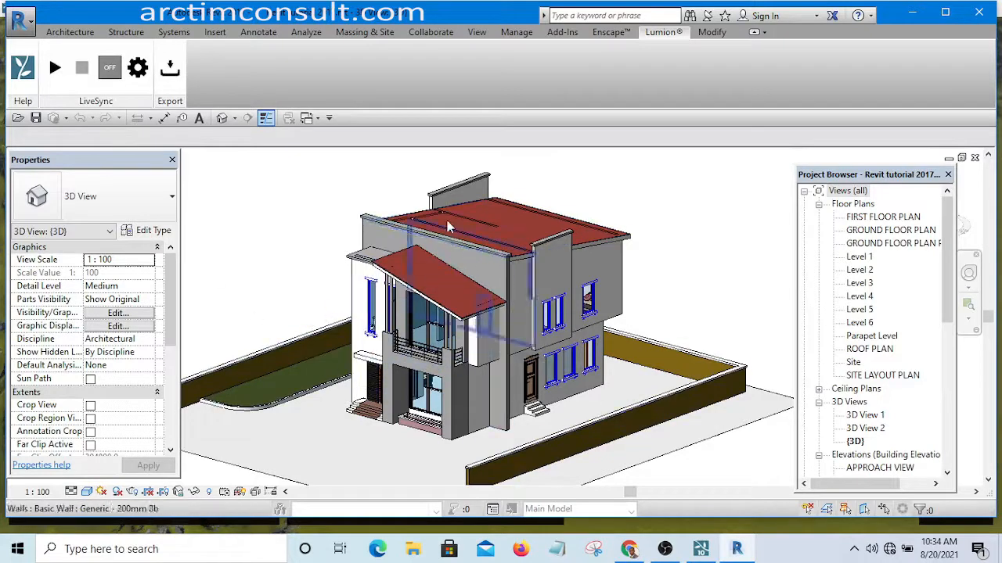
{"action": "left_click", "coordinate": [59, 68]}
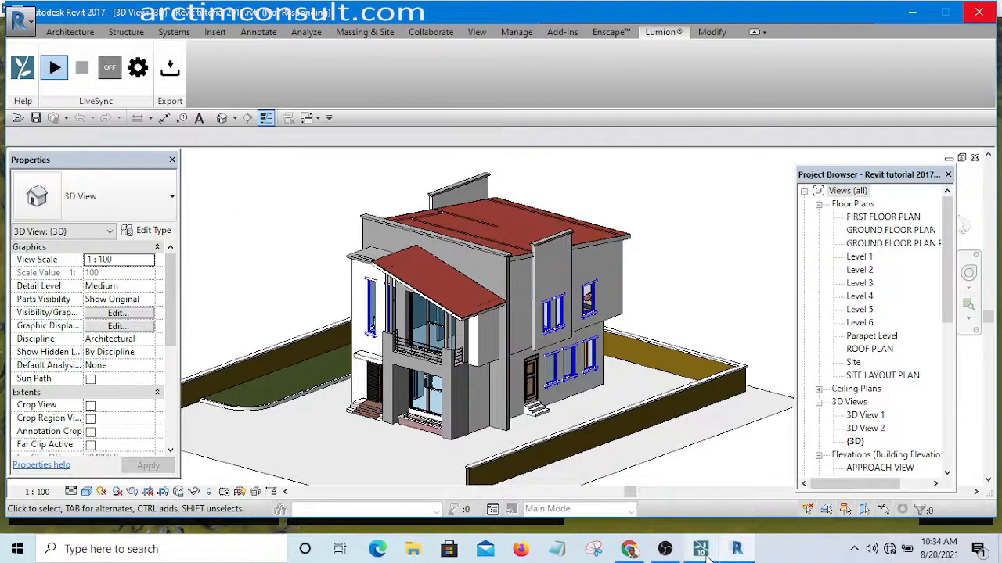
{"action": "left_click", "coordinate": [702, 552]}
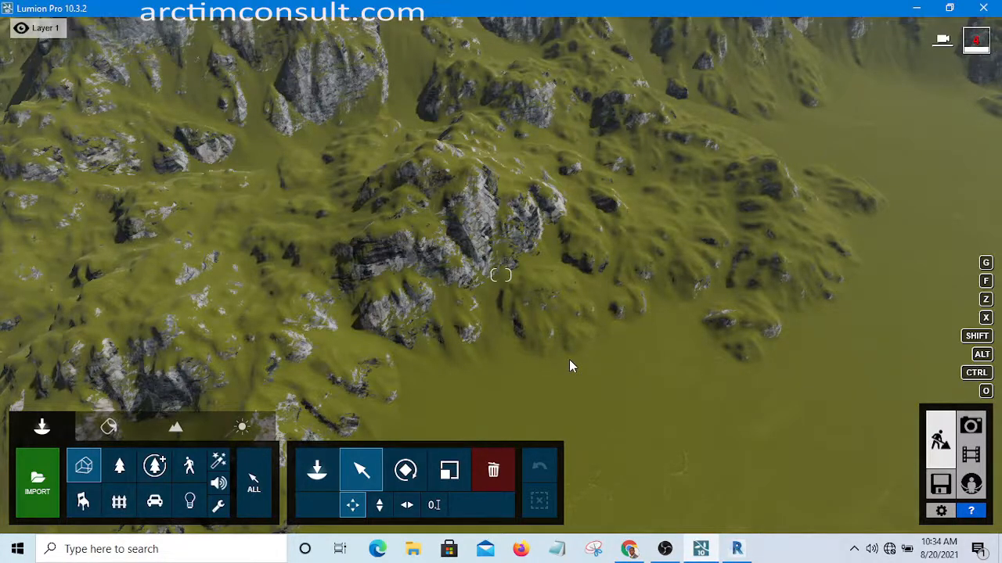
{"action": "left_click", "coordinate": [735, 551]}
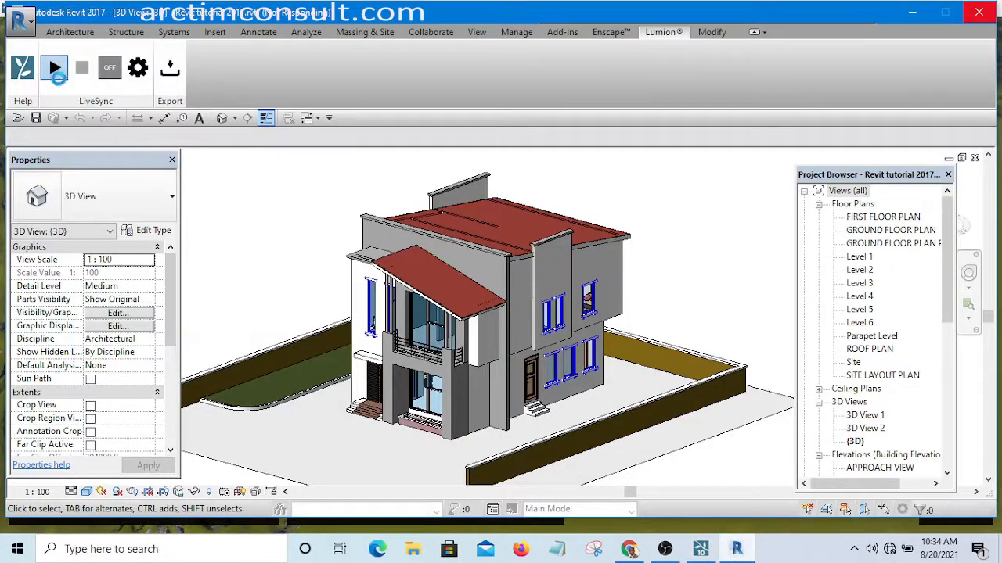
{"action": "left_click", "coordinate": [57, 70]}
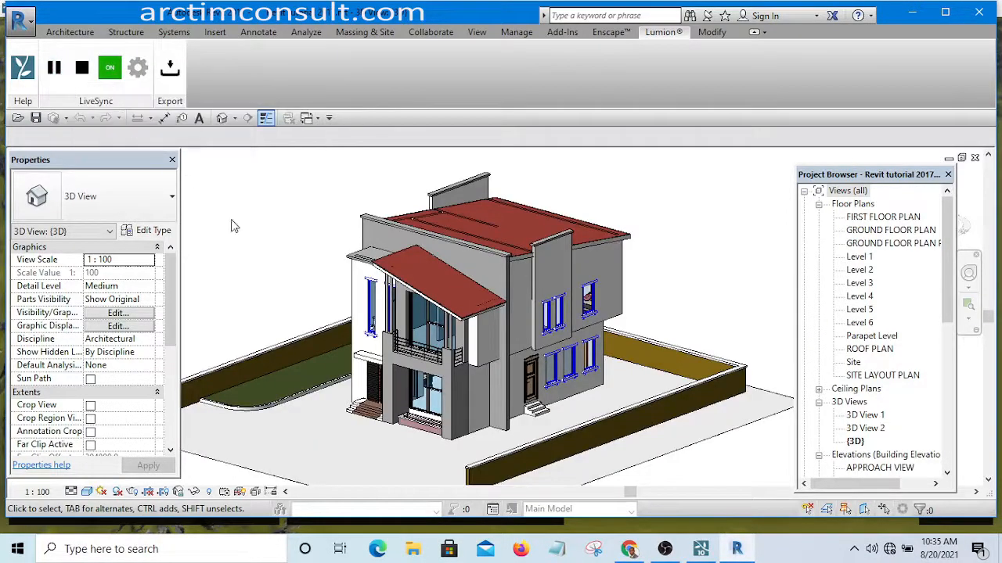
{"action": "left_click", "coordinate": [53, 66]}
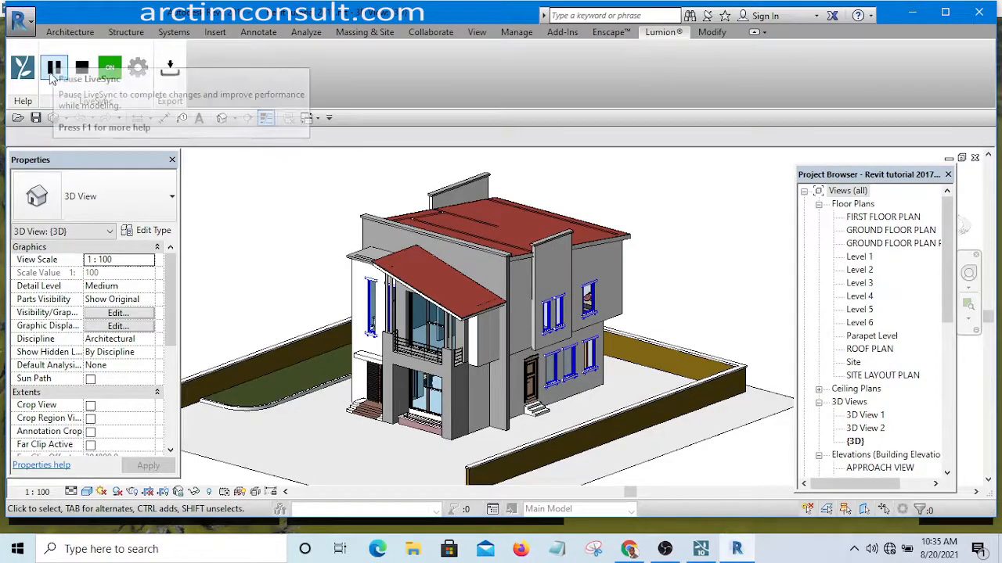
{"action": "left_click", "coordinate": [54, 66]}
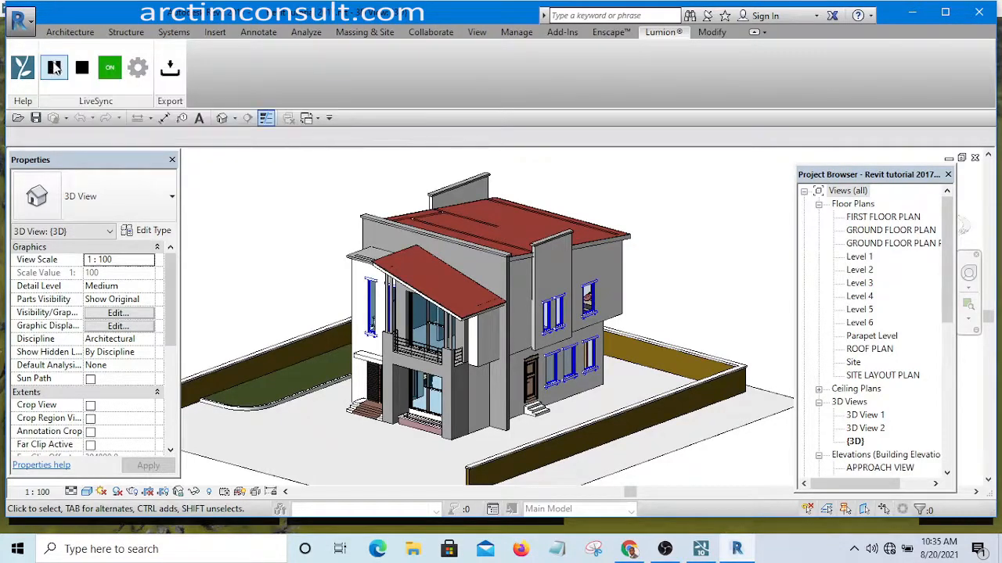
Switch to Lumion and locate the synced house on the grassy plain
{"action": "left_click", "coordinate": [701, 551]}
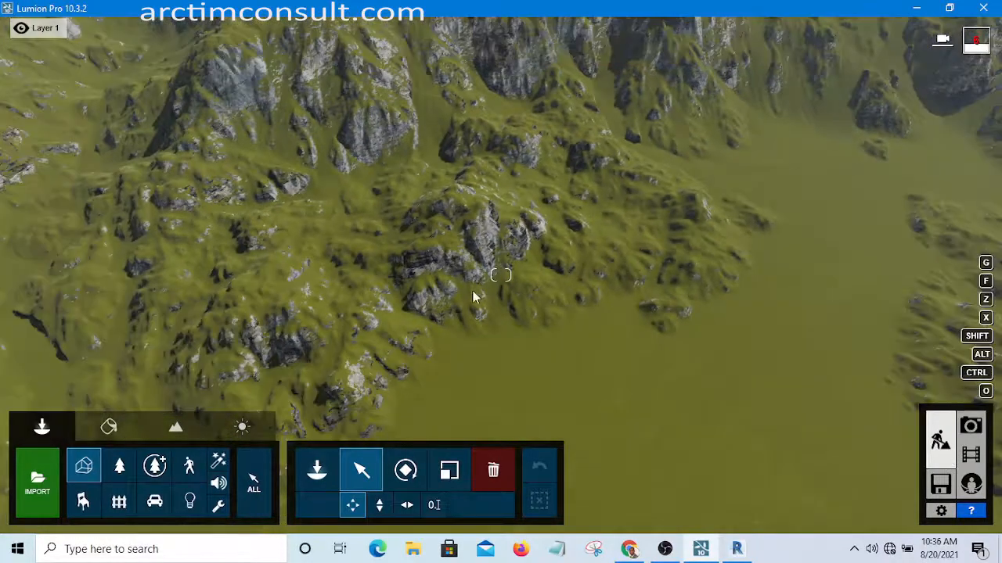
{"action": "key", "text": "o"}
{"action": "right_click_drag", "start_coordinate": [501, 275], "coordinate": [605, 205]}
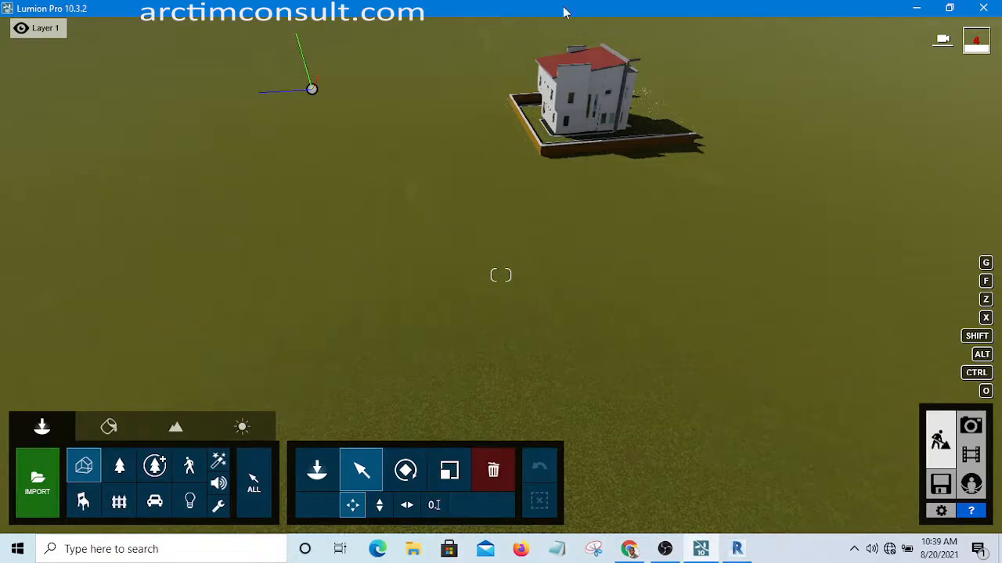
{"action": "left_click", "coordinate": [572, 103]}
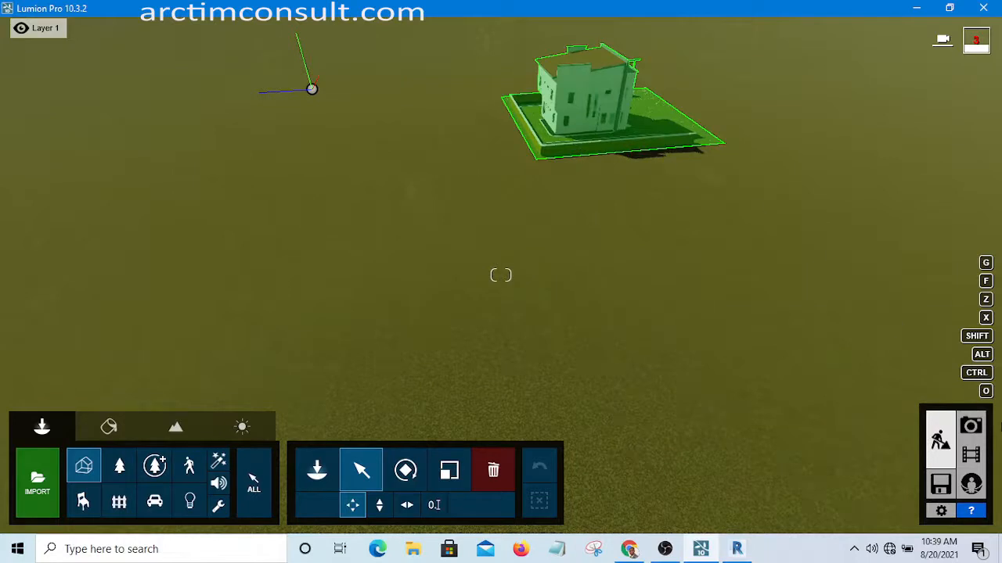
Frame the house and its fenced site closely from above in Photo mode, and store the view as photo 1
{"action": "left_click", "coordinate": [970, 428]}
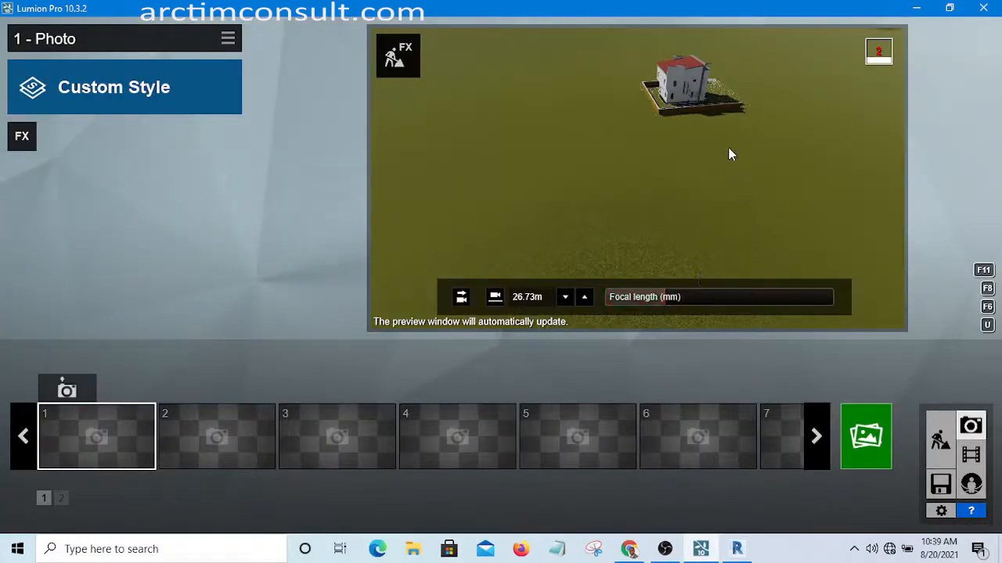
{"action": "key", "text": "w"}
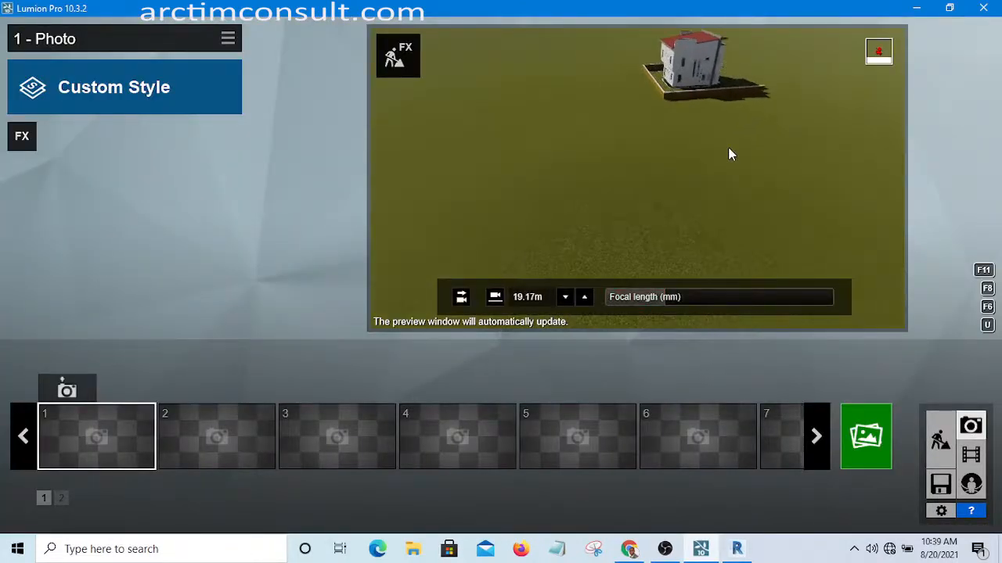
{"action": "key", "text": "w"}
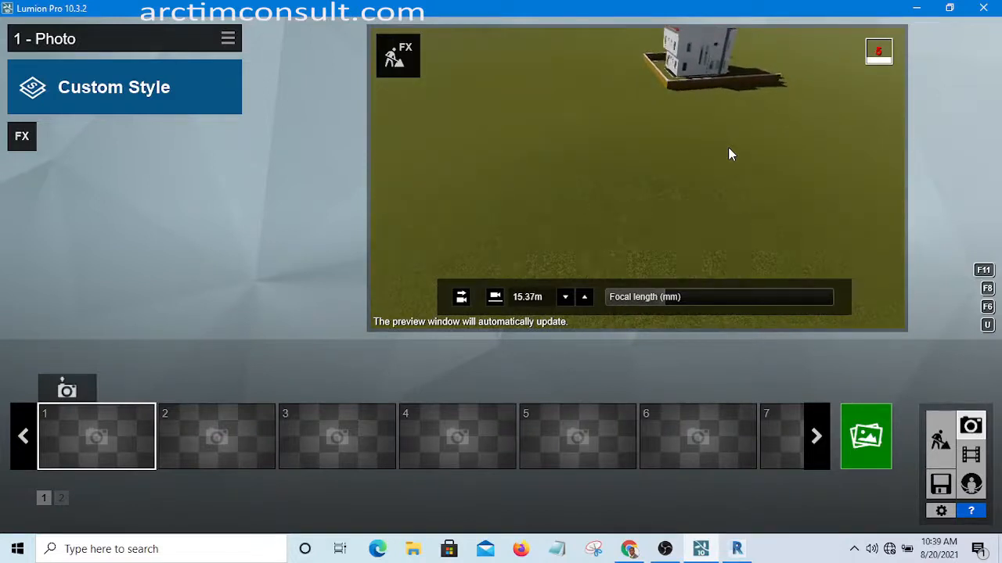
{"action": "key", "text": "w"}
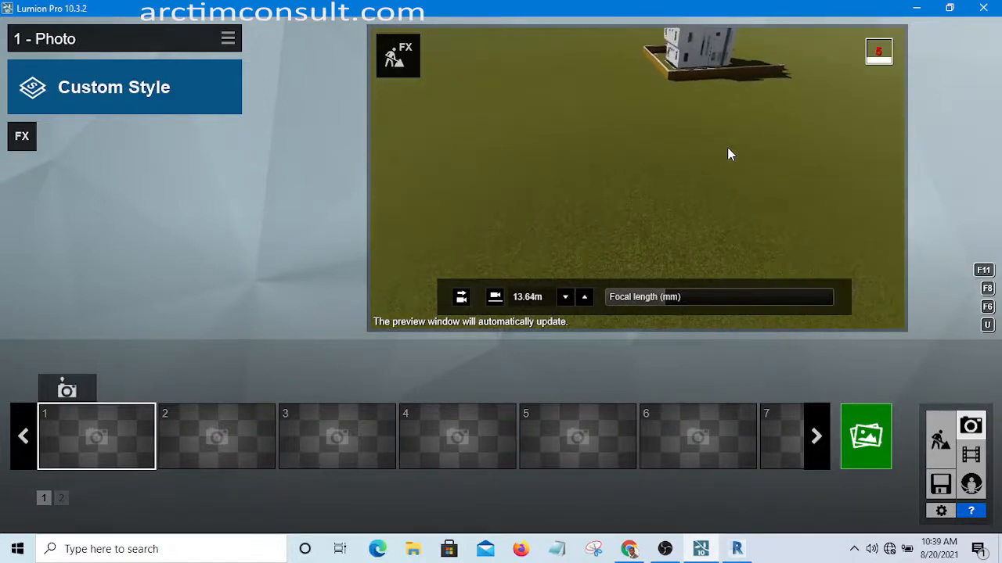
{"action": "key", "text": "w"}
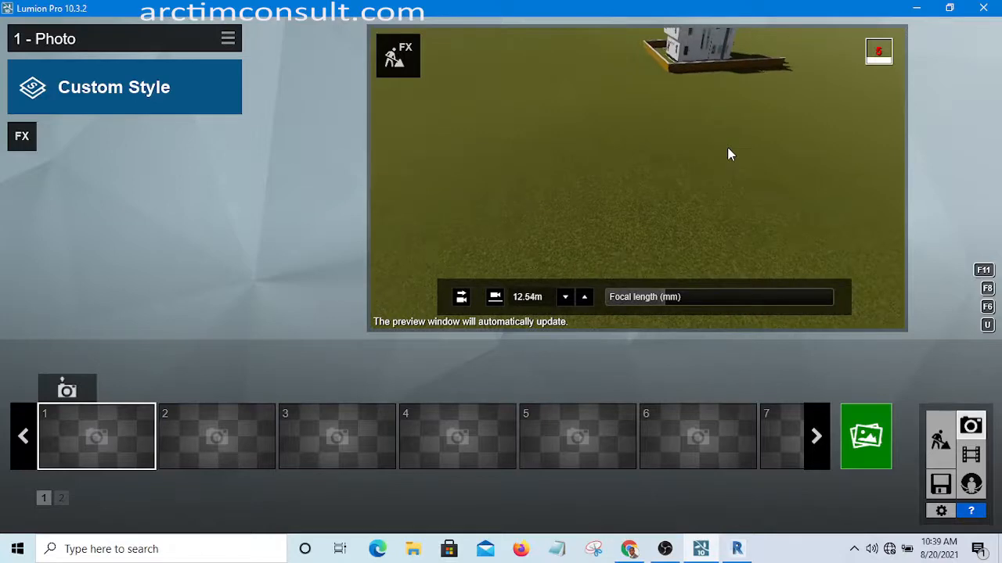
{"action": "key", "text": "q"}
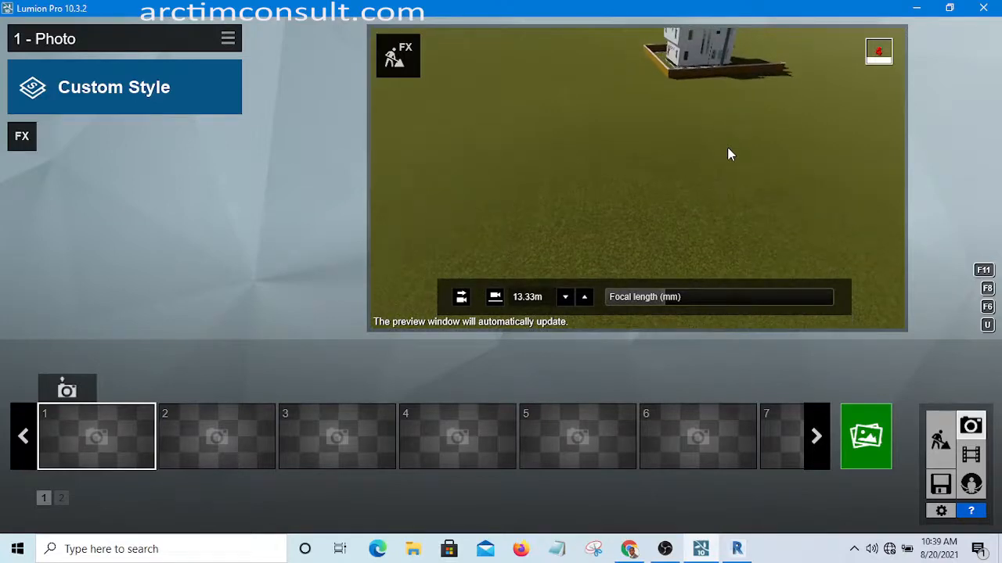
{"action": "key", "text": "q"}
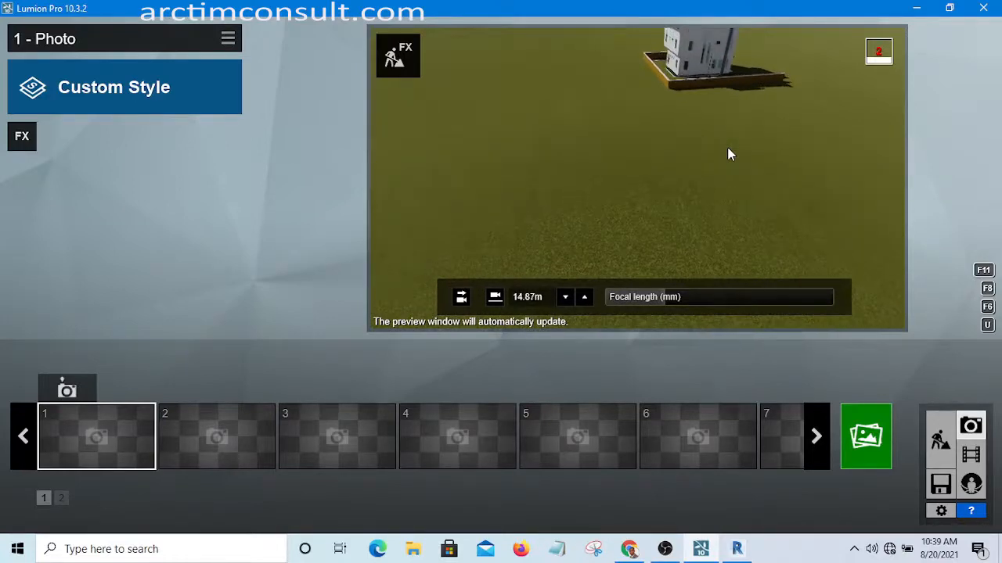
{"action": "key", "text": "q"}
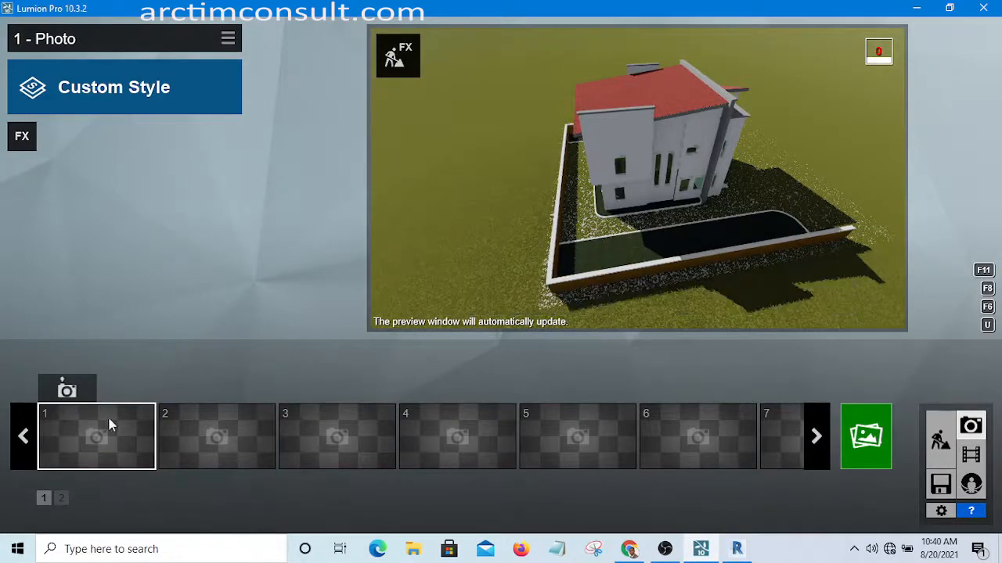
{"action": "left_click", "coordinate": [67, 391]}
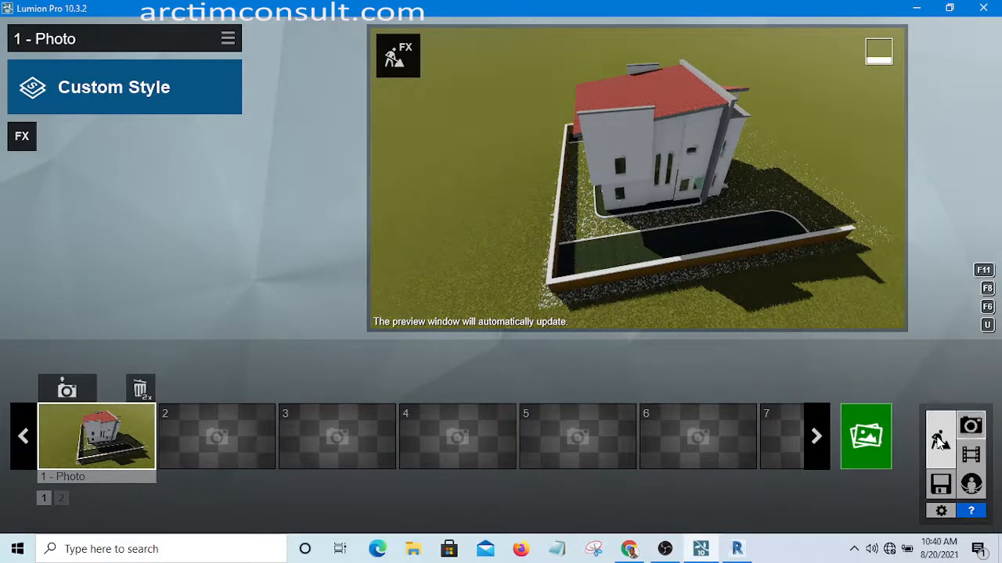
Return to Build mode and move the camera far back from the house to view the surrounding plain
{"action": "left_click", "coordinate": [939, 442]}
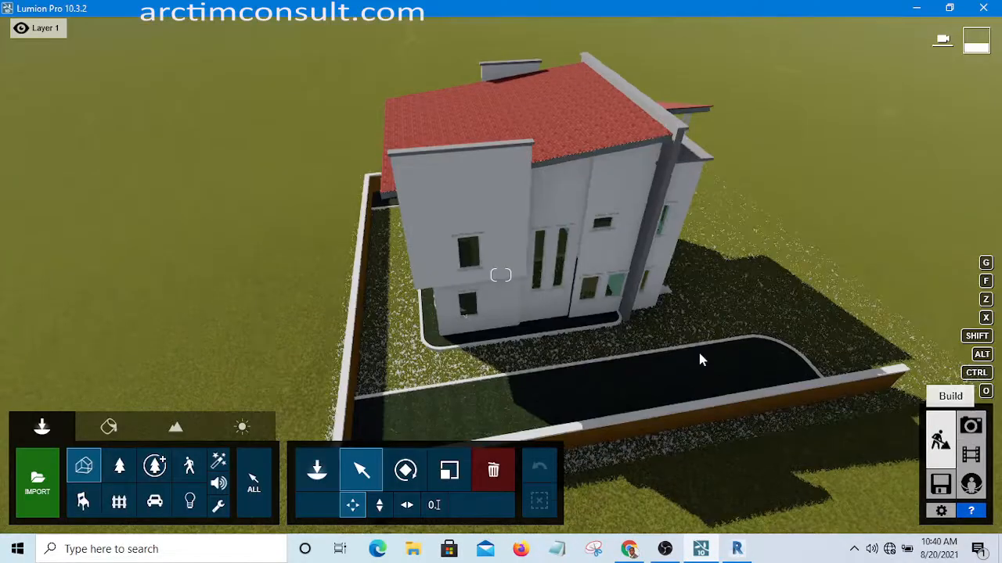
{"action": "left_click", "coordinate": [589, 334]}
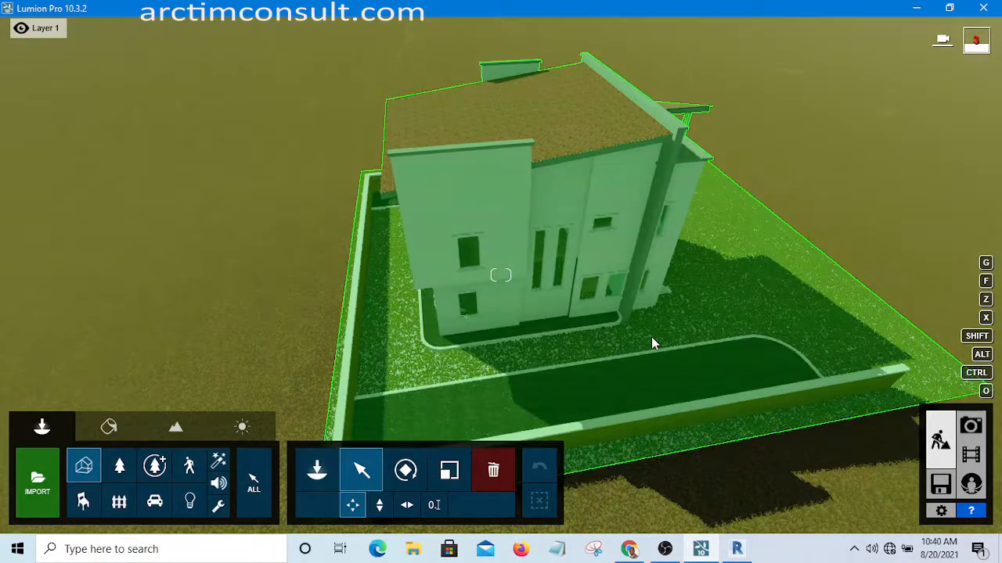
{"action": "scroll", "coordinate": [651, 337], "scroll_direction": "down", "scroll_amount": 4}
{"action": "scroll", "coordinate": [651, 344], "scroll_direction": "down", "scroll_amount": 4}
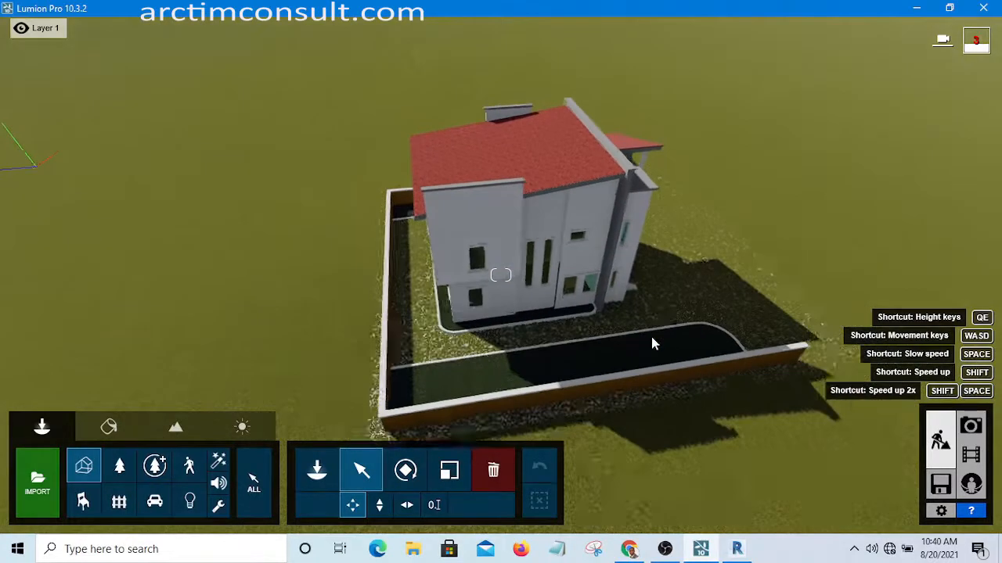
{"action": "scroll", "coordinate": [655, 343], "scroll_direction": "down", "scroll_amount": 4}
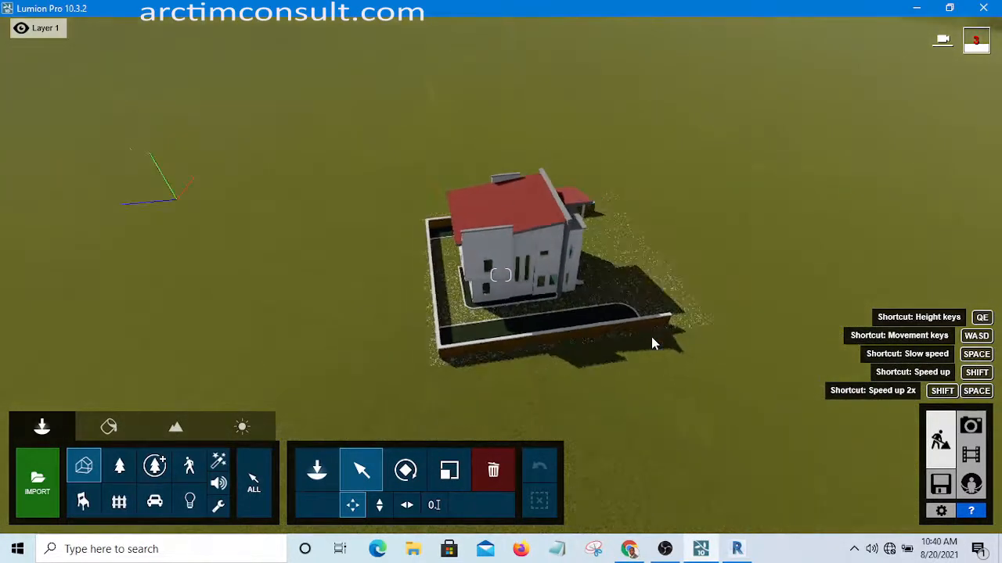
{"action": "scroll", "coordinate": [654, 342], "scroll_direction": "down", "scroll_amount": 4}
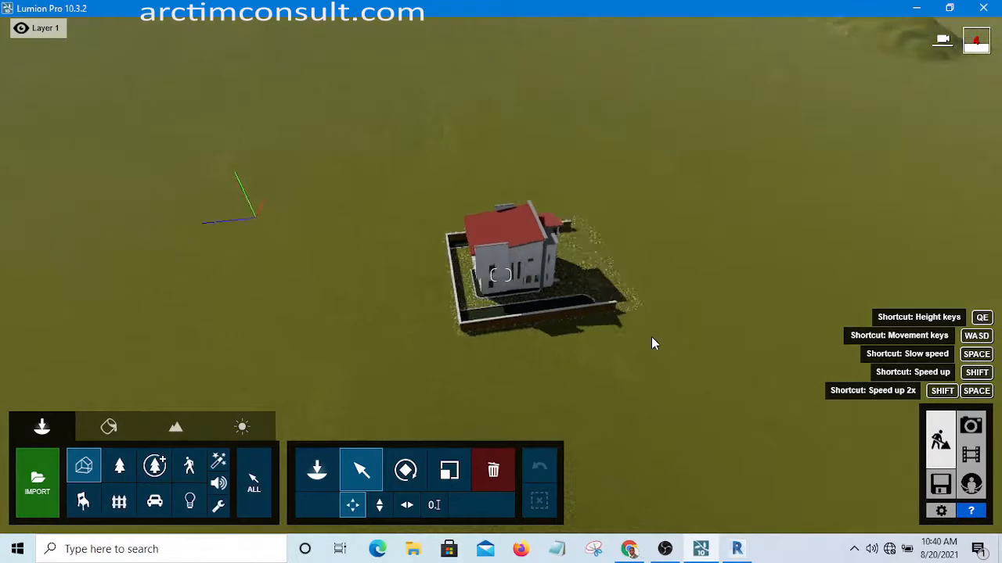
{"action": "scroll", "coordinate": [654, 343], "scroll_direction": "down", "scroll_amount": 4}
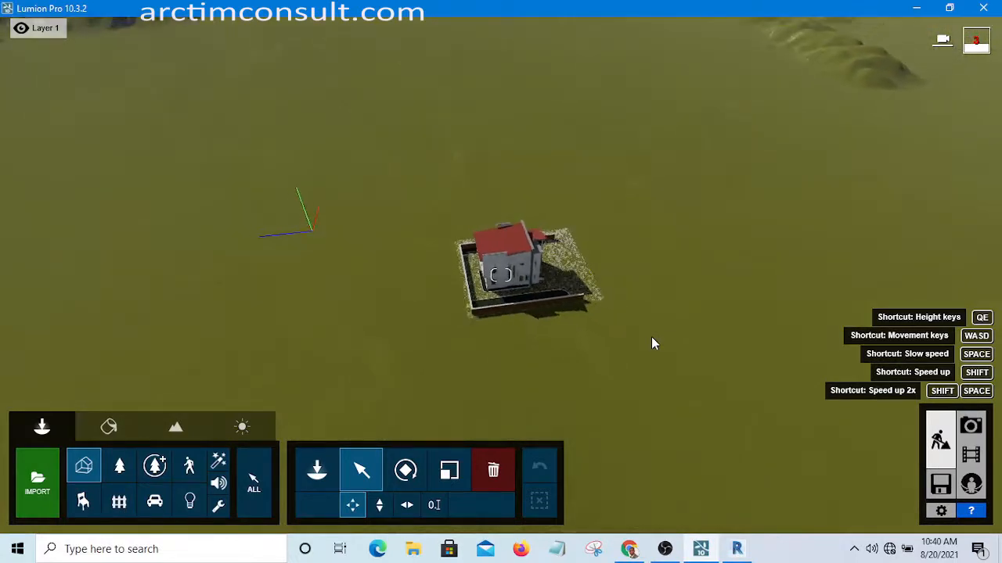
{"action": "key", "text": "s"}
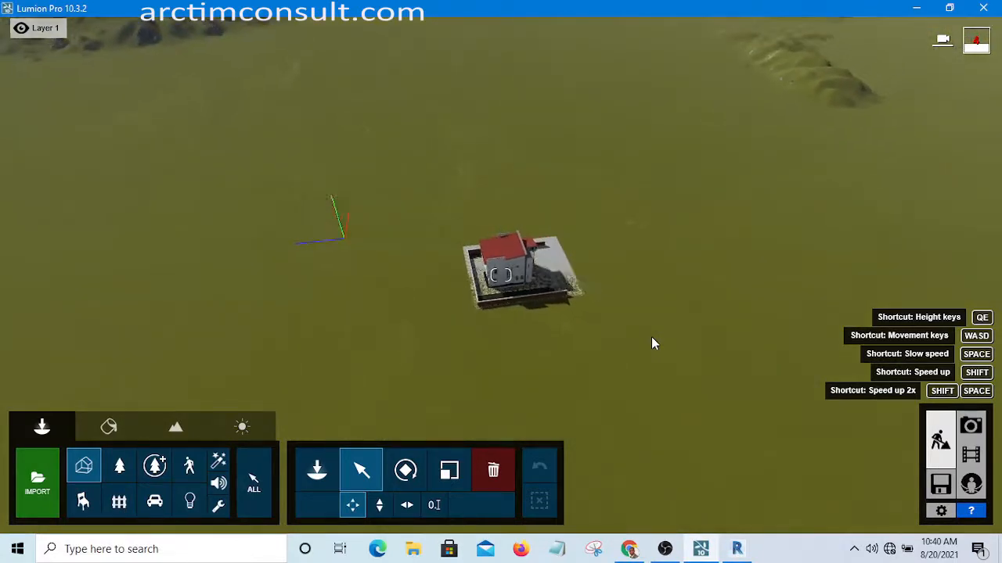
Restore the close view of the house from stored photo 1, and return to Build mode
{"action": "left_click", "coordinate": [971, 427]}
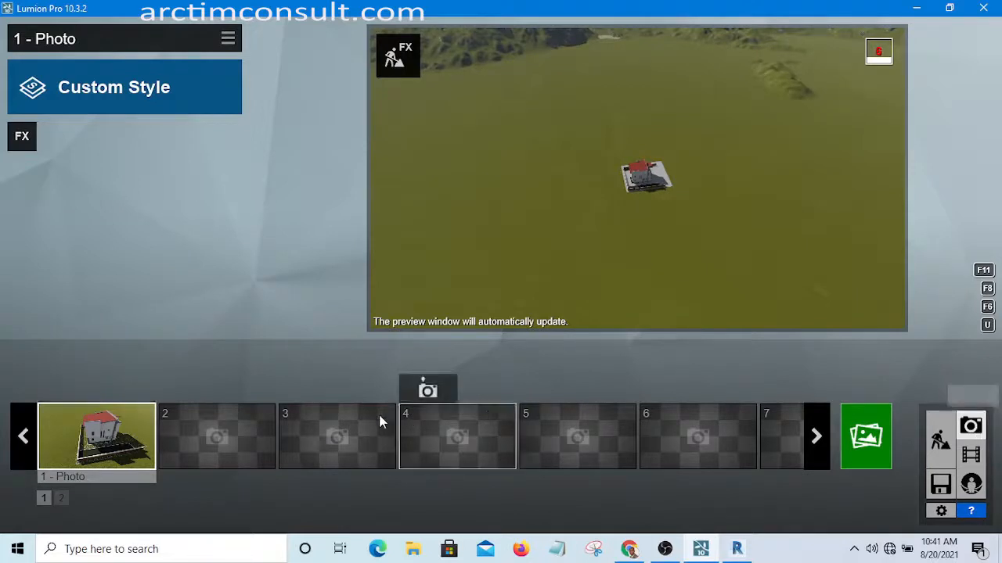
{"action": "left_click", "coordinate": [76, 442]}
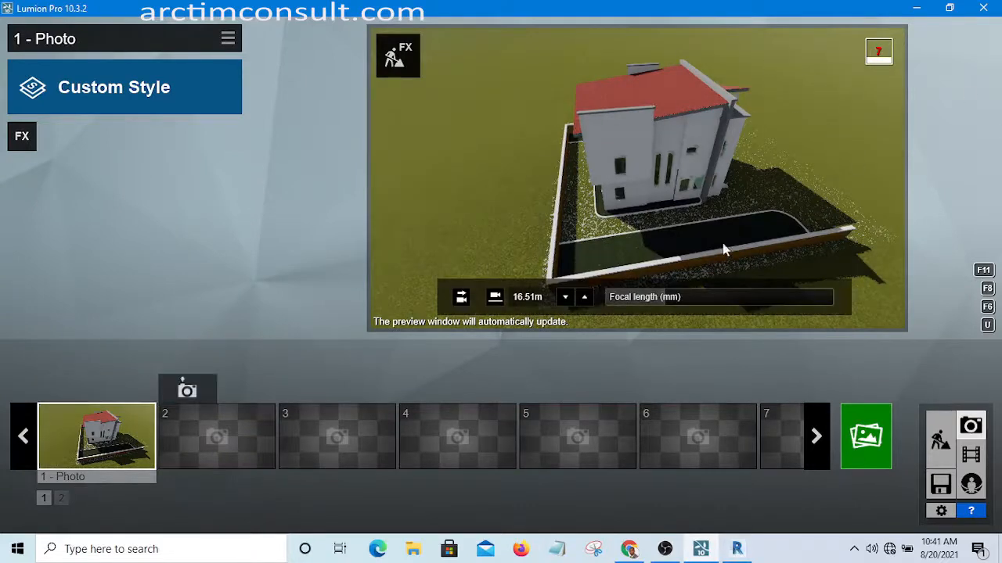
{"action": "left_click", "coordinate": [941, 442]}
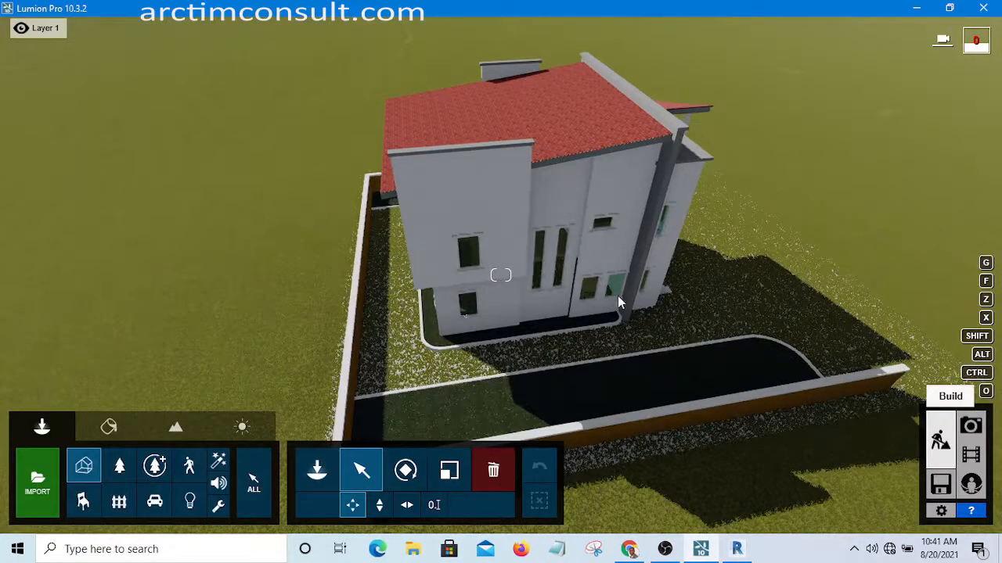
Review the placeable object categories, including Fine-detail Nature, People and Animals, Lights and Outdoor
{"action": "left_click", "coordinate": [436, 266]}
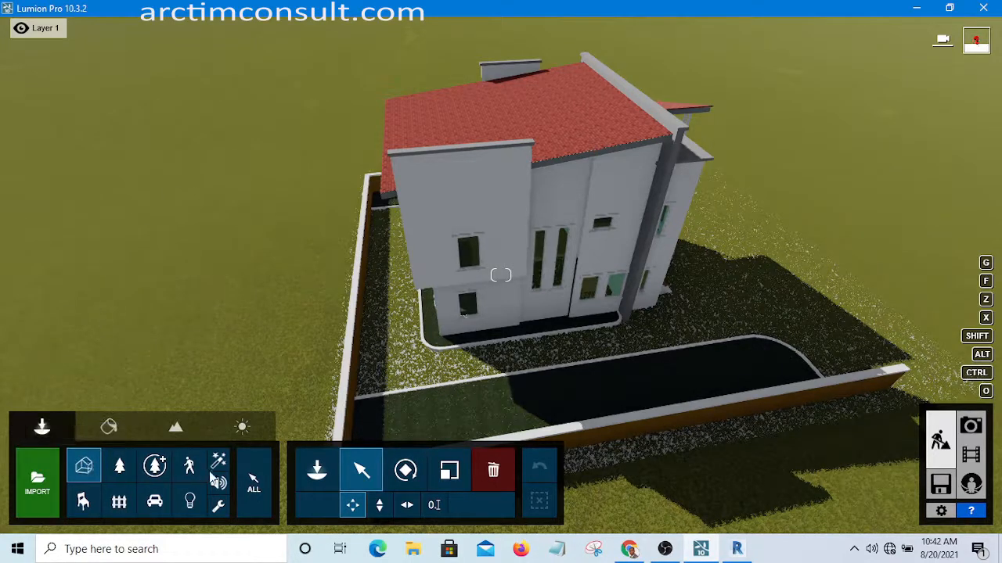
{"action": "left_click", "coordinate": [120, 467]}
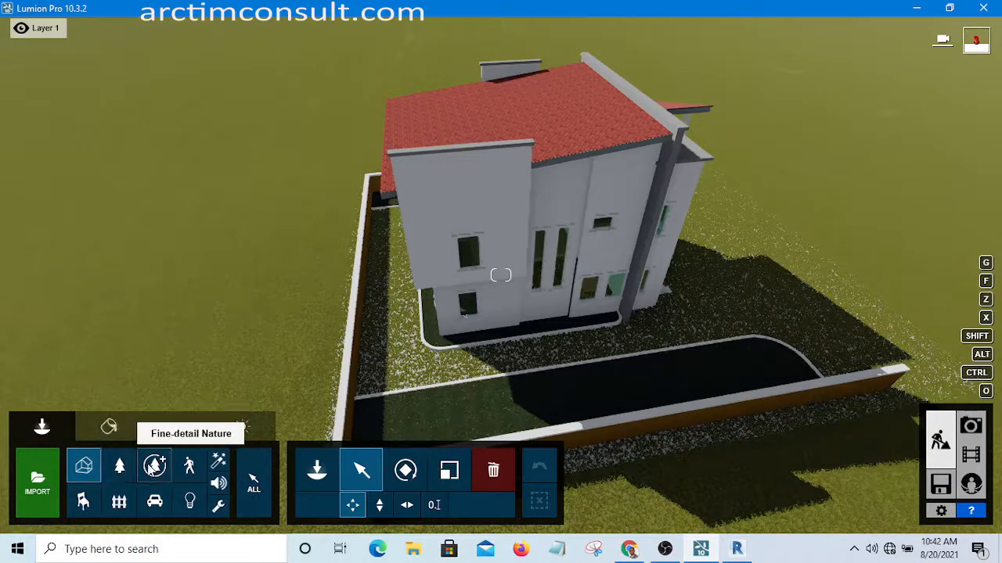
{"action": "left_click", "coordinate": [156, 466]}
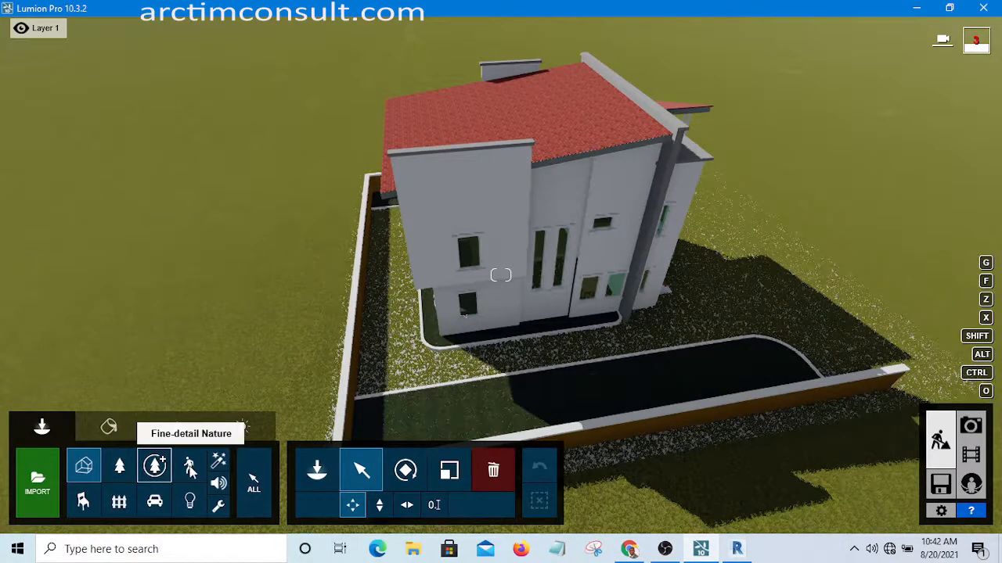
{"action": "left_click", "coordinate": [191, 468]}
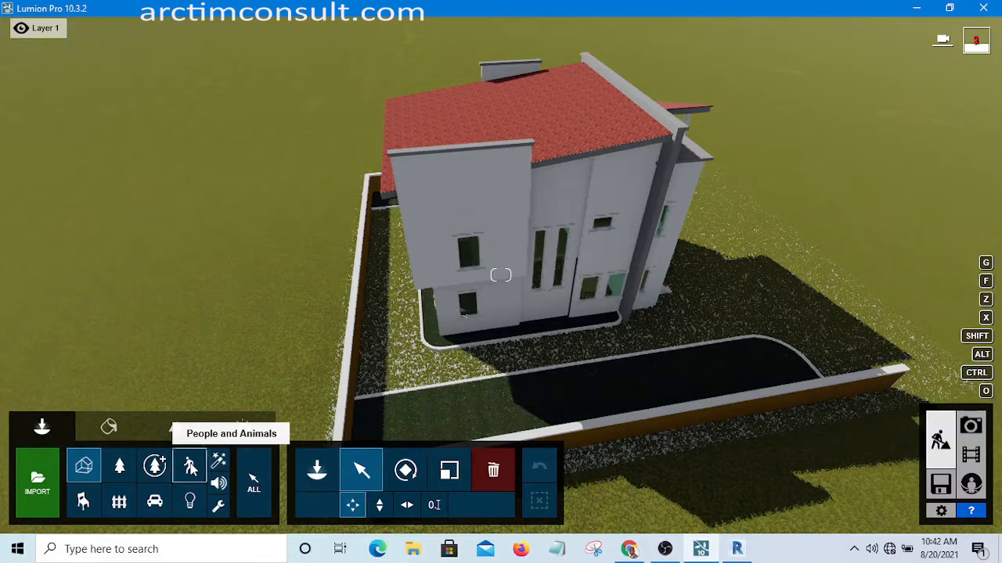
{"action": "left_click", "coordinate": [190, 503]}
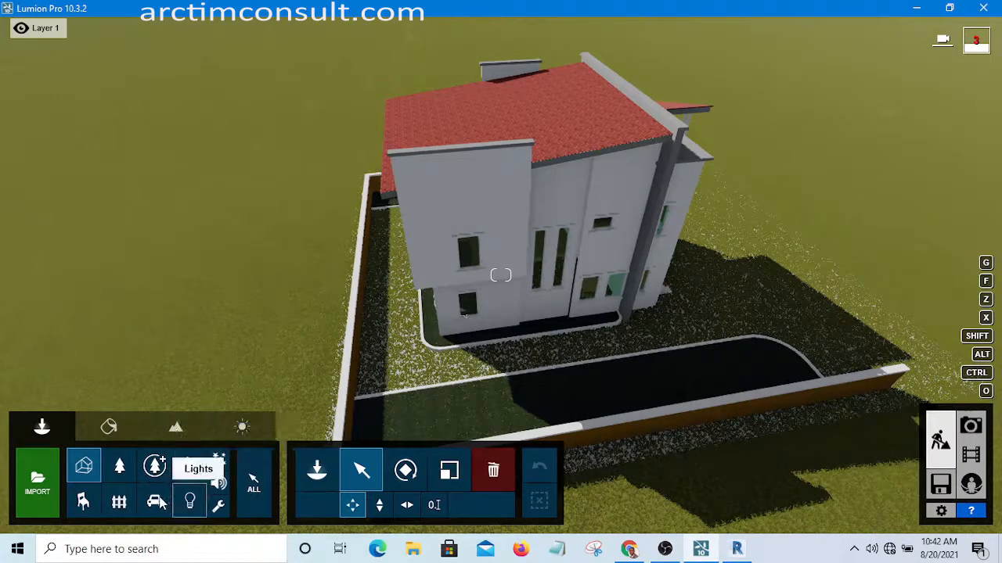
{"action": "left_click", "coordinate": [119, 504]}
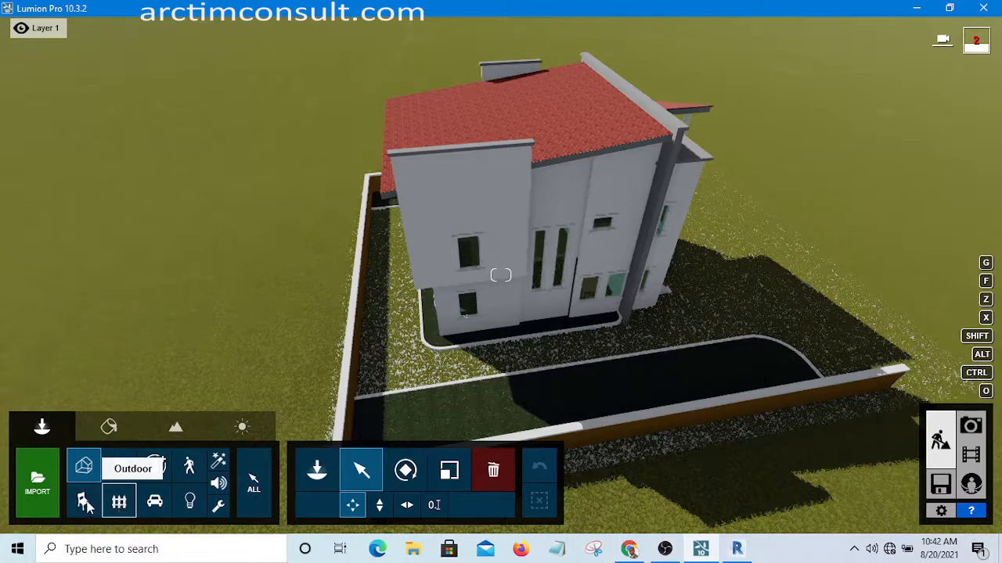
{"action": "left_click", "coordinate": [84, 505]}
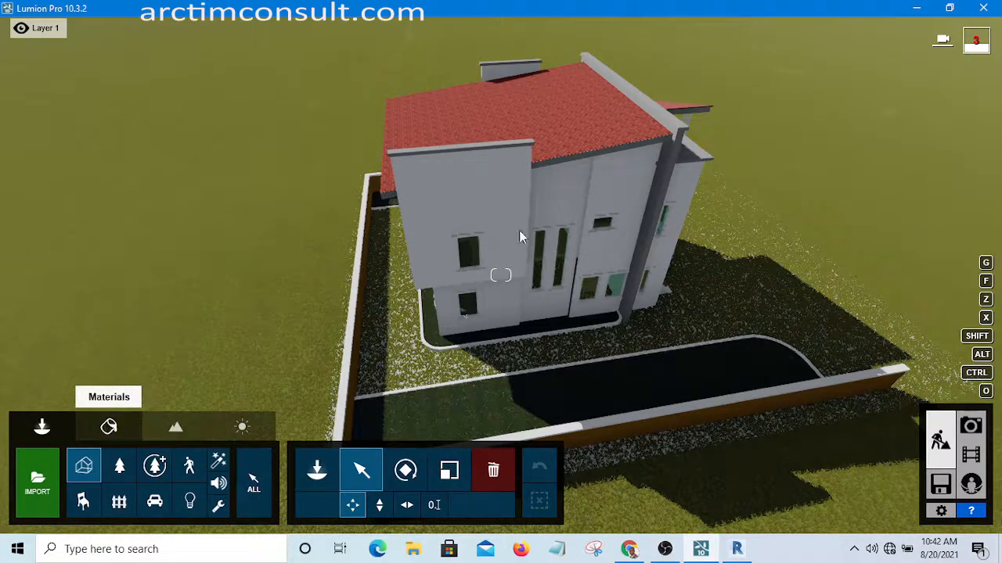
Examine the Select, Rotate, Scale and delete tools available for the imported house
{"action": "left_click", "coordinate": [485, 221]}
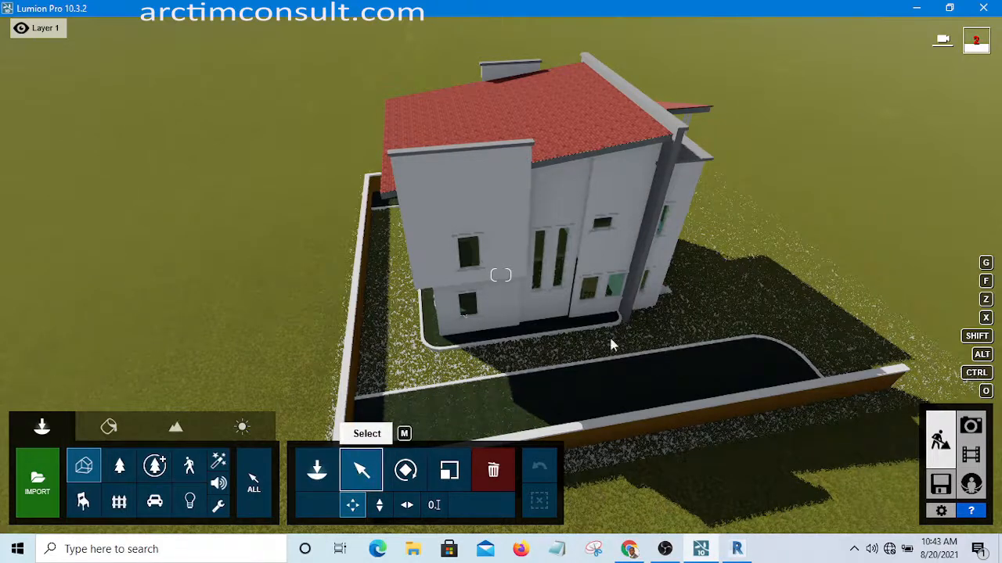
{"action": "left_click", "coordinate": [400, 348]}
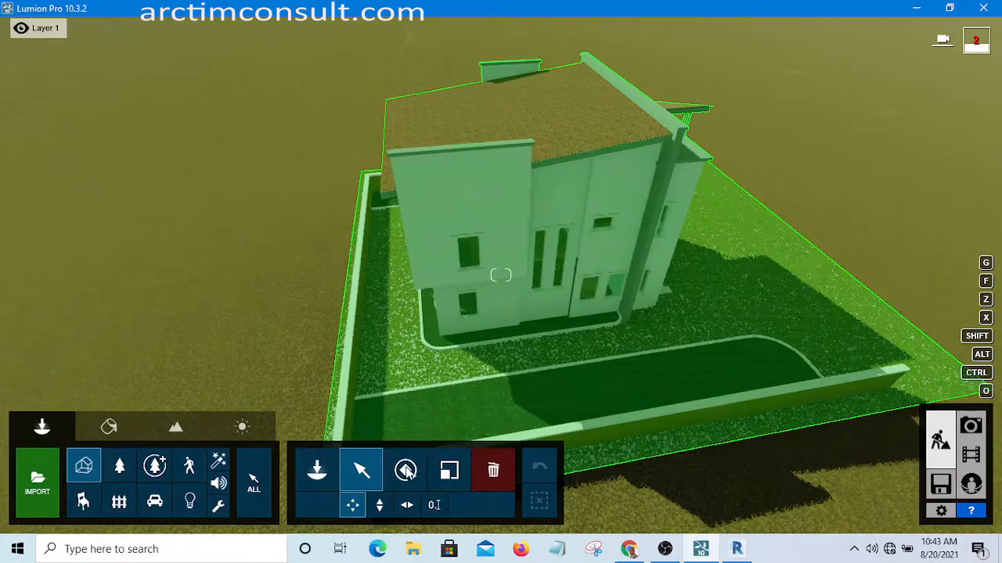
{"action": "left_click", "coordinate": [405, 469]}
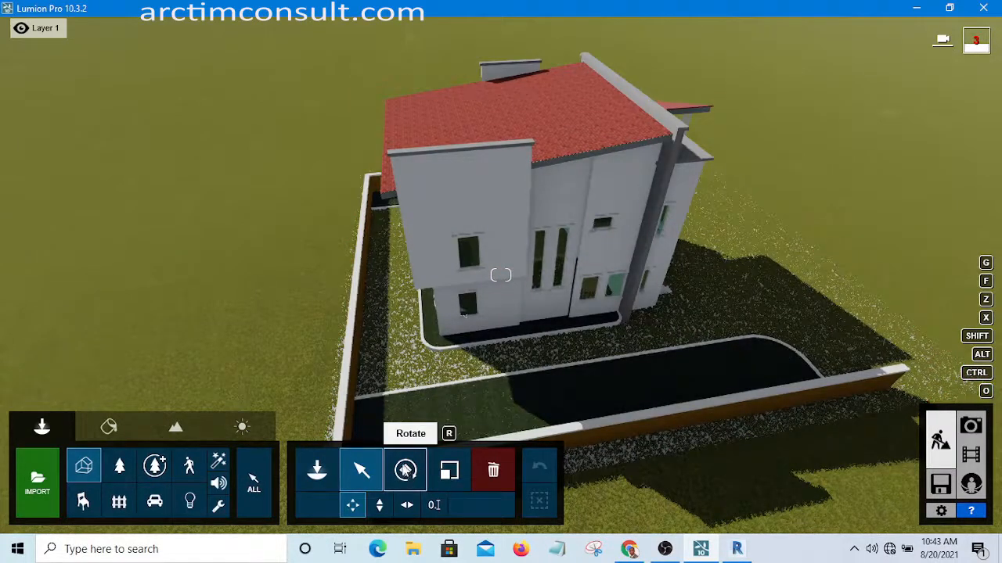
{"action": "left_click", "coordinate": [453, 473]}
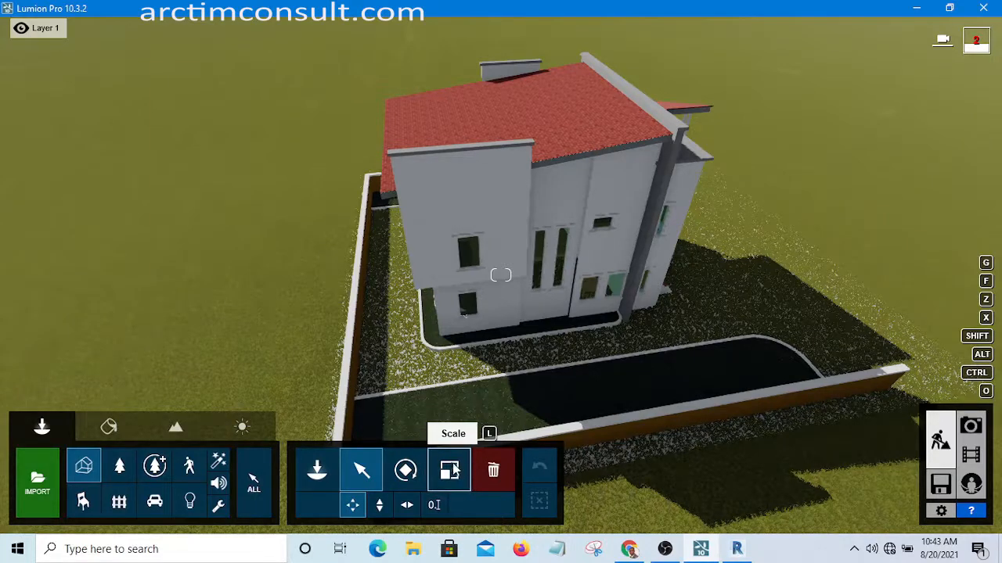
{"action": "left_click", "coordinate": [494, 474]}
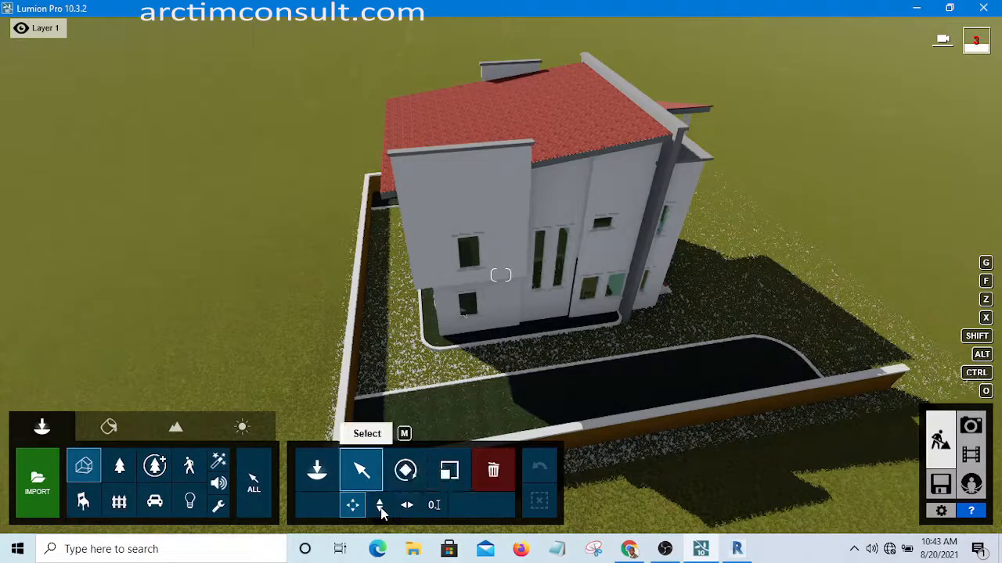
Set the object movement mode to Move up for vertical moves of the house
{"action": "left_click", "coordinate": [380, 507]}
{"action": "left_click", "coordinate": [382, 507]}
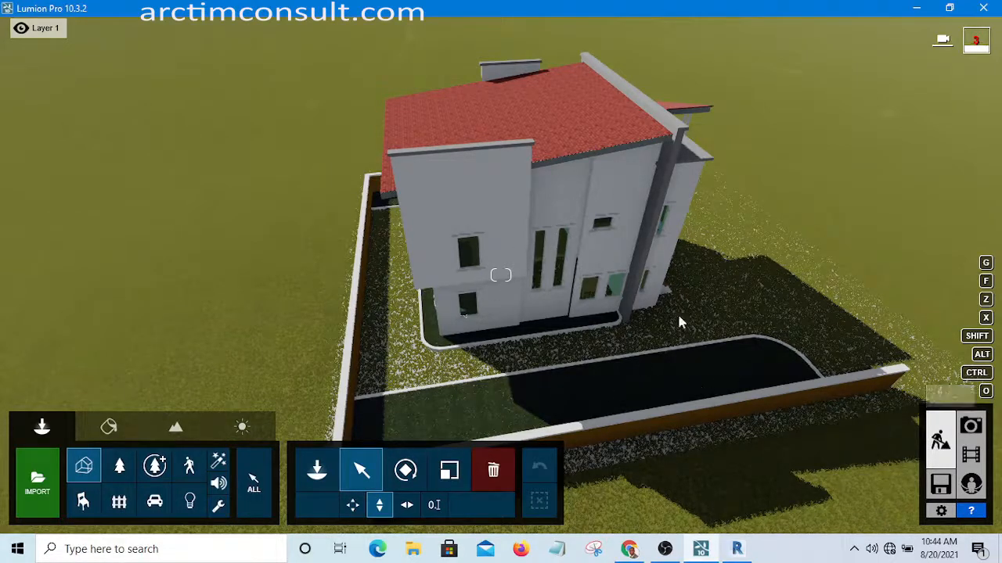
{"action": "left_click", "coordinate": [584, 193]}
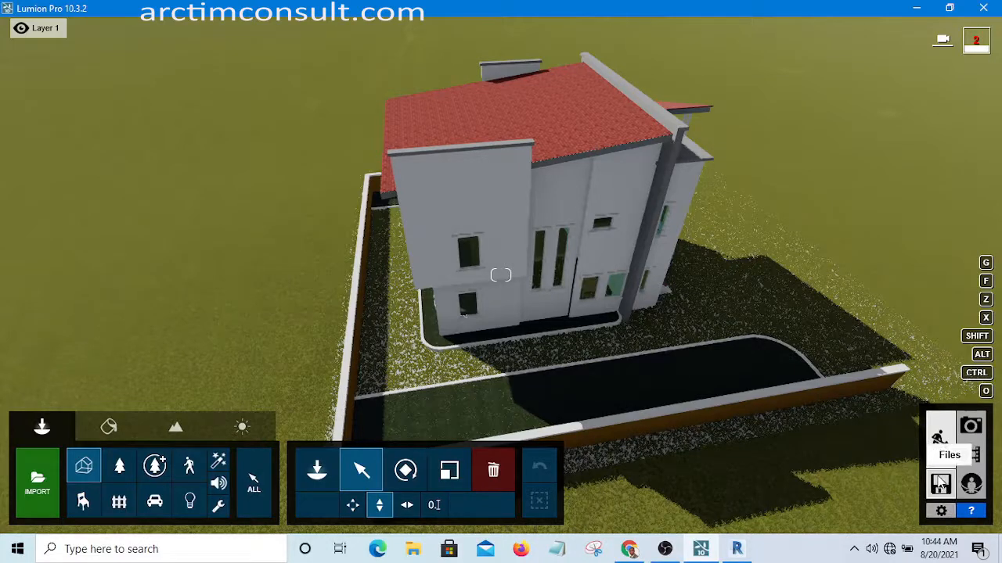
Save the project as Lumion Tutorial 02.ls10 in the Lumion Tutorial folder, and return to Build mode
{"action": "left_click", "coordinate": [940, 484]}
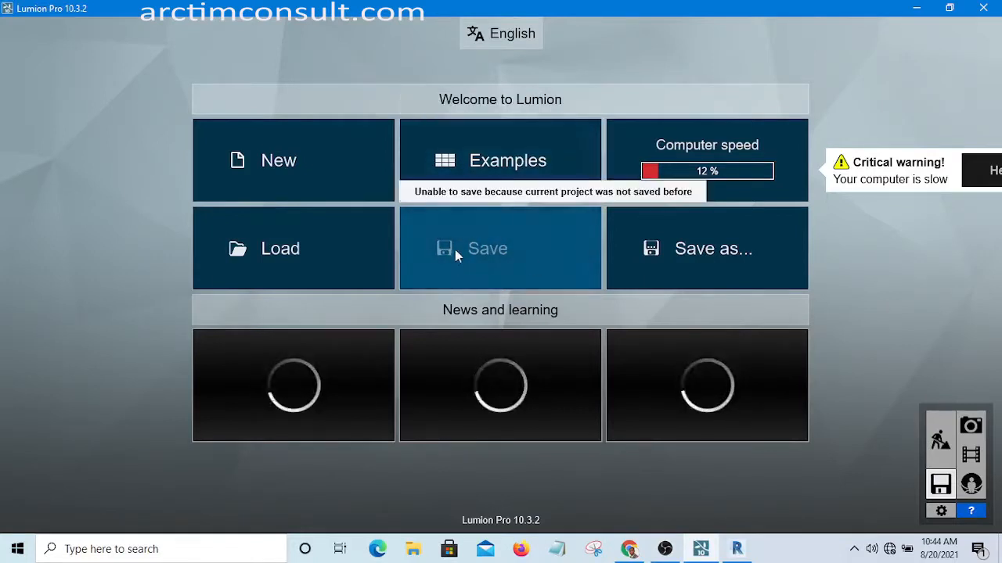
{"action": "left_click", "coordinate": [702, 249]}
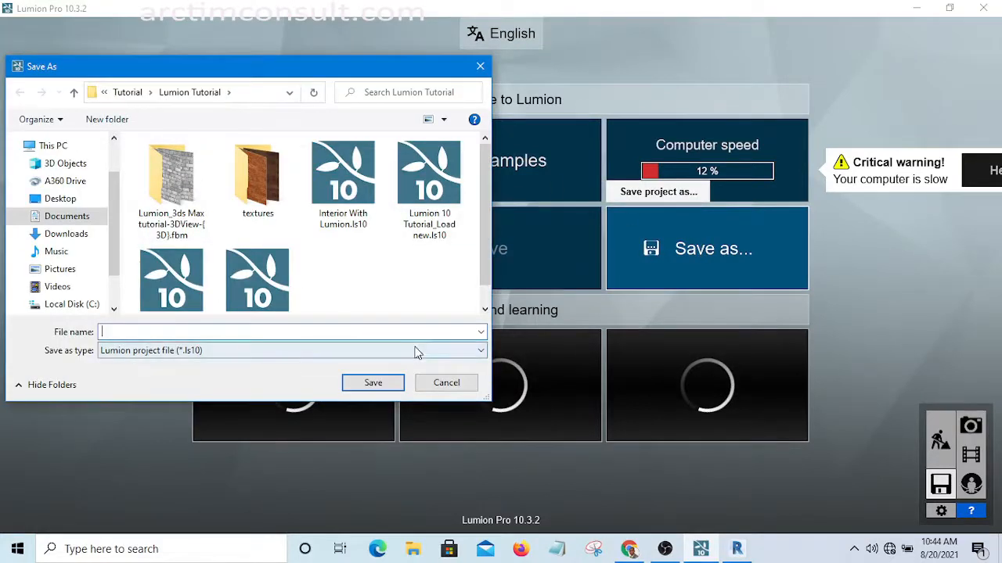
{"action": "scroll", "coordinate": [353, 273], "scroll_direction": "down", "scroll_amount": 1}
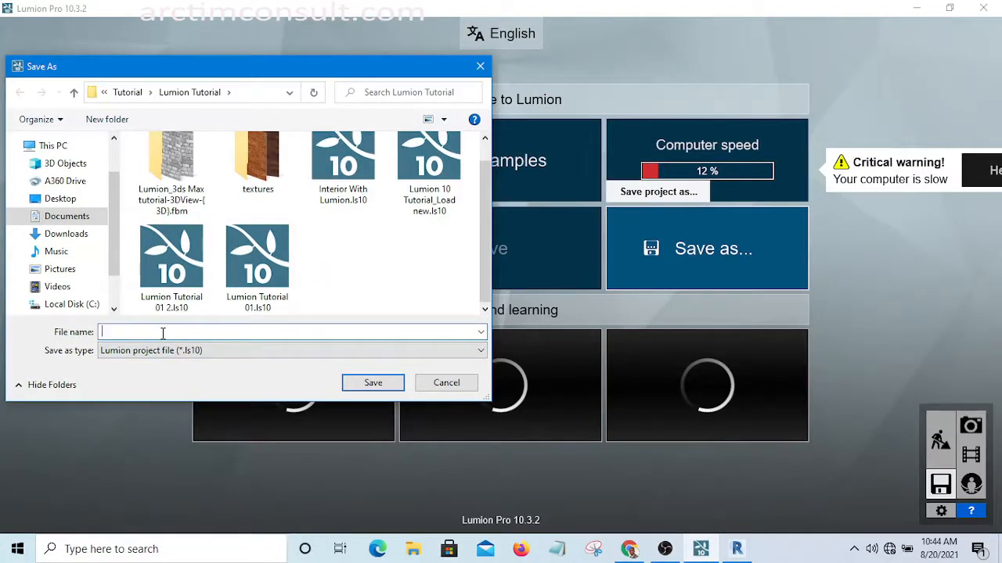
{"action": "left_click", "coordinate": [168, 280]}
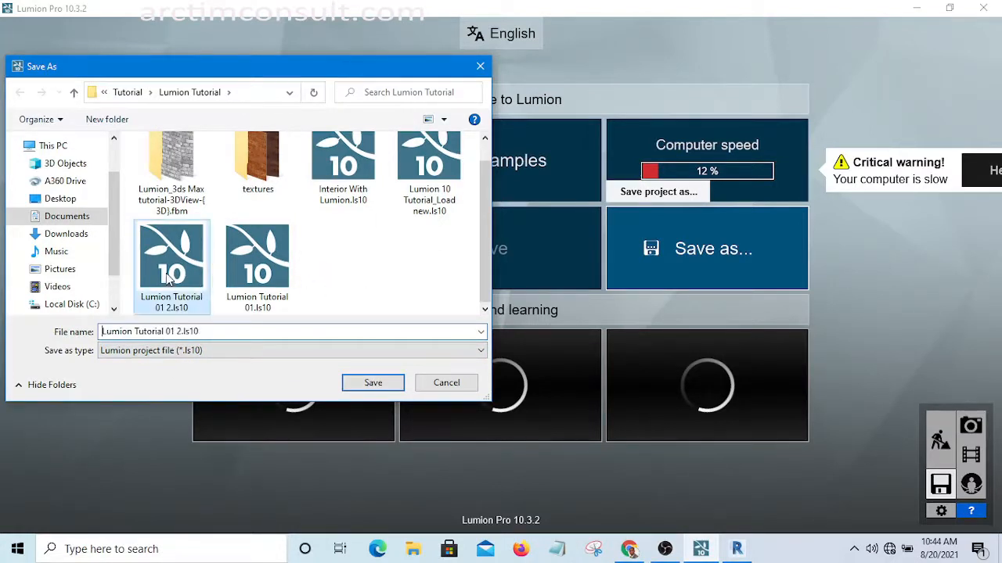
{"action": "left_click", "coordinate": [179, 330]}
{"action": "left_click", "coordinate": [178, 330]}
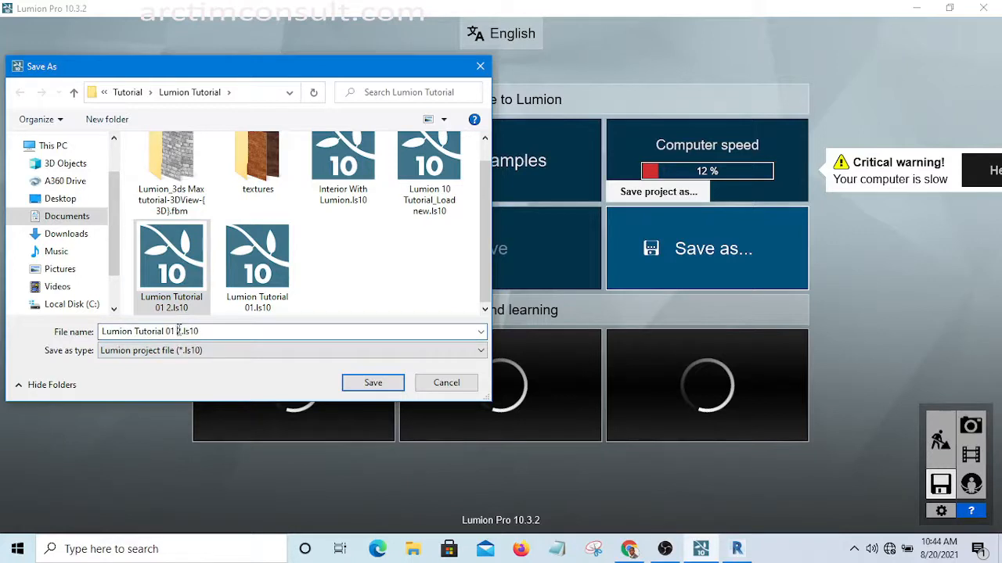
{"action": "key", "text": "BackSpace"}
{"action": "key", "text": "BackSpace"}
{"action": "key", "text": "BackSpace"}
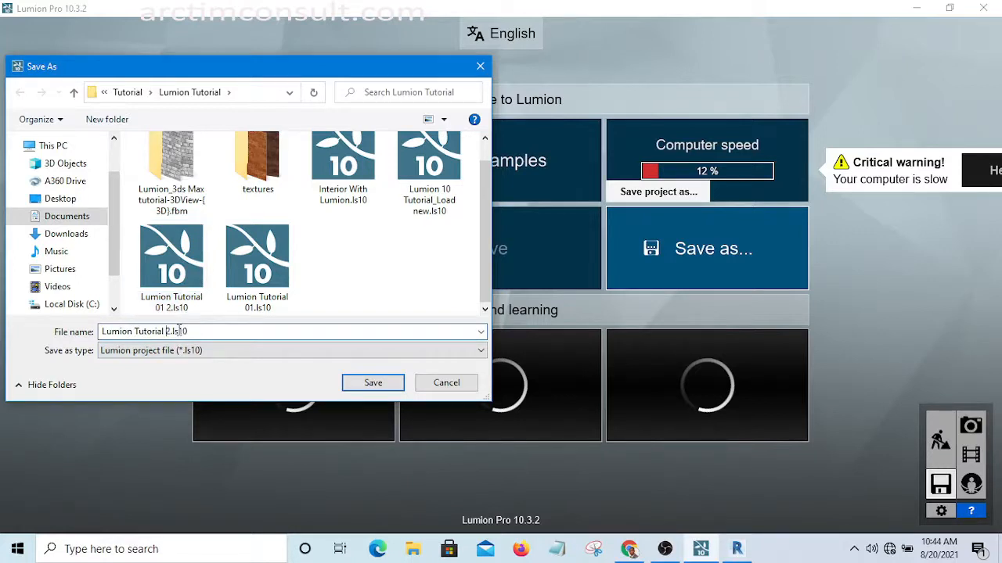
{"action": "type", "text": "0"}
{"action": "left_click", "coordinate": [362, 383]}
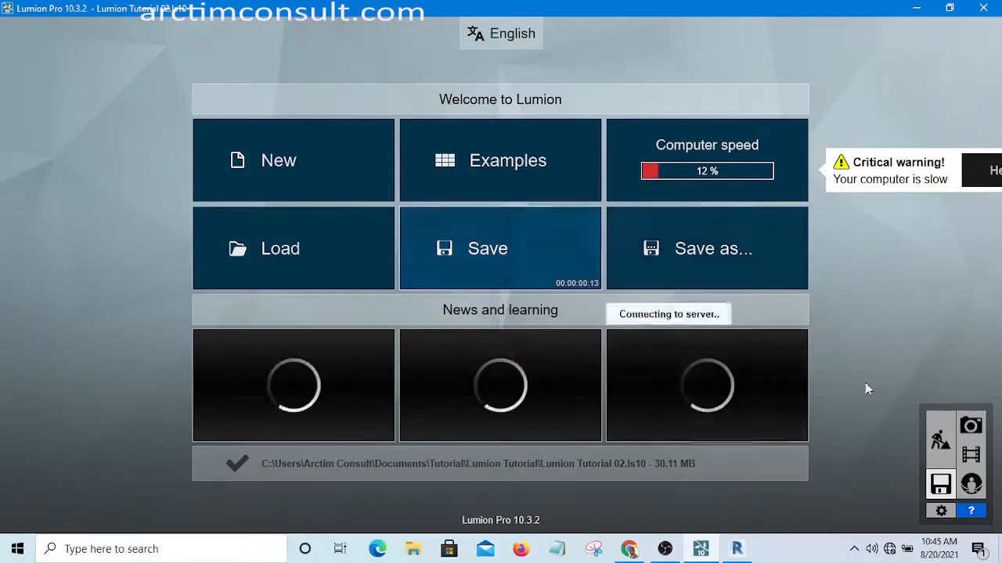
{"action": "left_click", "coordinate": [940, 442]}
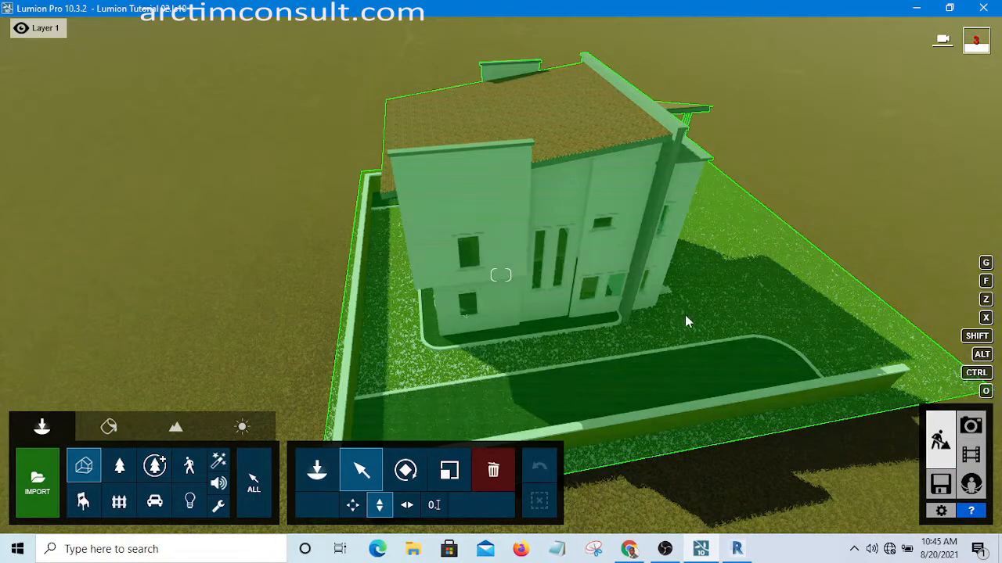
Fly the camera through the front wall into the house interior, down to a close view of the grass-covered floor
{"action": "scroll", "coordinate": [659, 356], "scroll_direction": "down", "scroll_amount": 5}
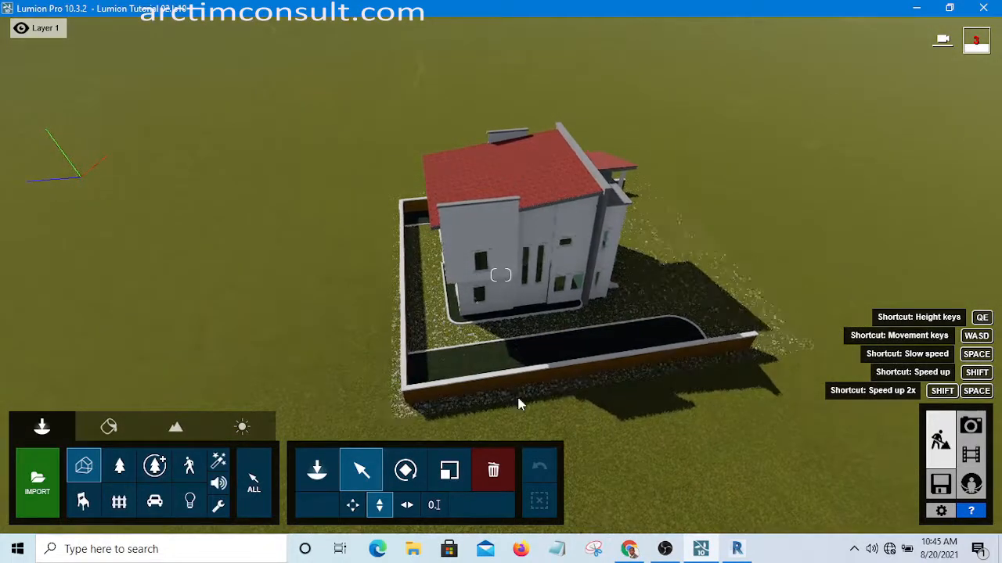
{"action": "scroll", "coordinate": [669, 438], "scroll_direction": "up", "scroll_amount": 2}
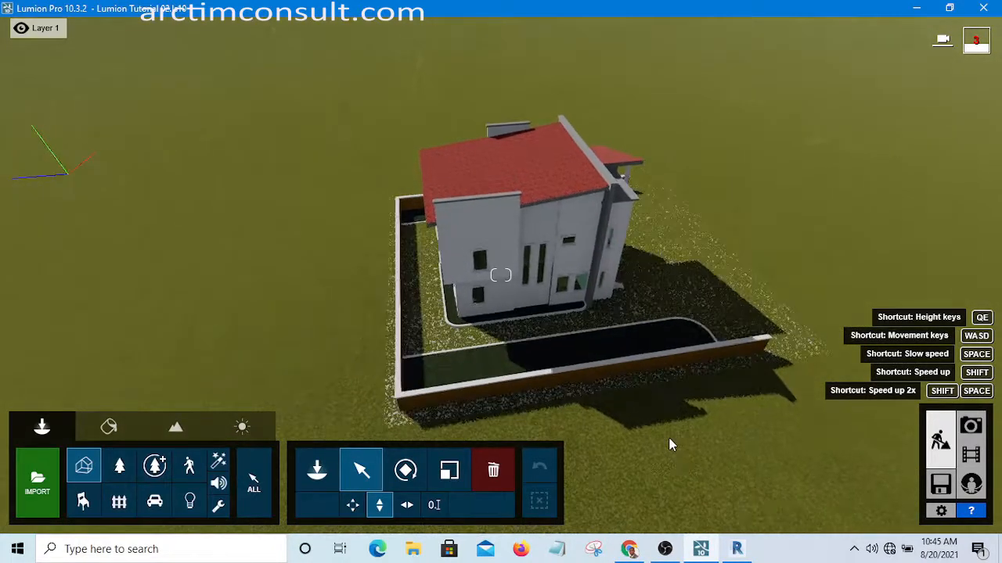
{"action": "scroll", "coordinate": [394, 346], "scroll_direction": "up", "scroll_amount": 3}
{"action": "scroll", "coordinate": [394, 351], "scroll_direction": "up", "scroll_amount": 5}
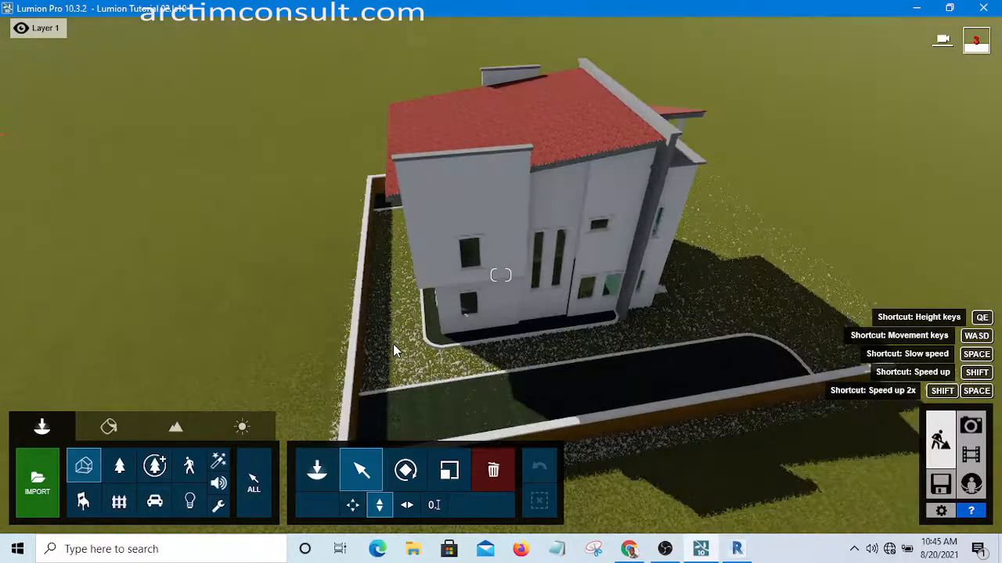
{"action": "scroll", "coordinate": [593, 374], "scroll_direction": "up", "scroll_amount": 5}
{"action": "scroll", "coordinate": [593, 373], "scroll_direction": "up", "scroll_amount": 5}
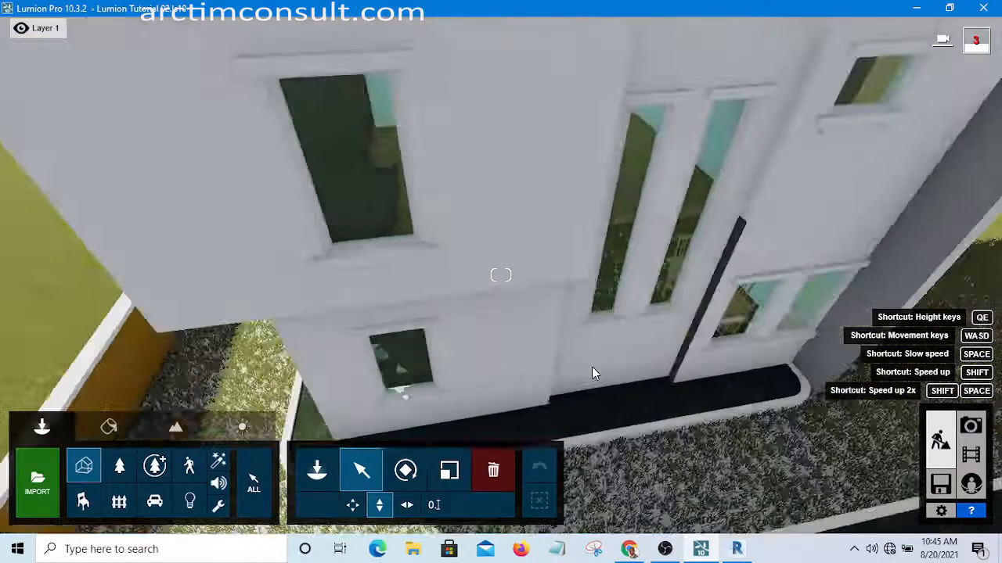
{"action": "scroll", "coordinate": [593, 373], "scroll_direction": "up", "scroll_amount": 3}
{"action": "scroll", "coordinate": [592, 373], "scroll_direction": "down", "scroll_amount": 3}
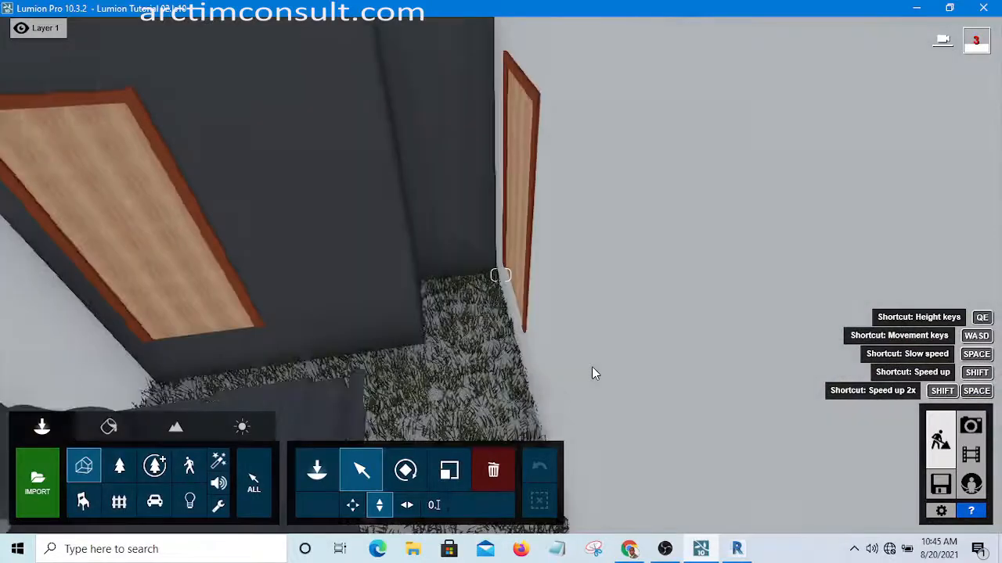
{"action": "scroll", "coordinate": [469, 391], "scroll_direction": "up", "scroll_amount": 4}
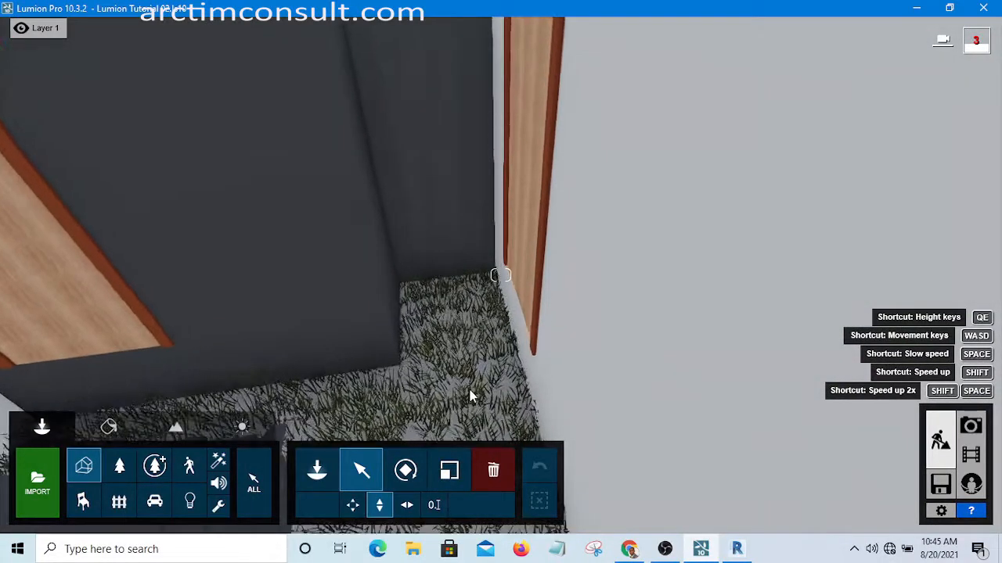
{"action": "scroll", "coordinate": [470, 394], "scroll_direction": "up", "scroll_amount": 5}
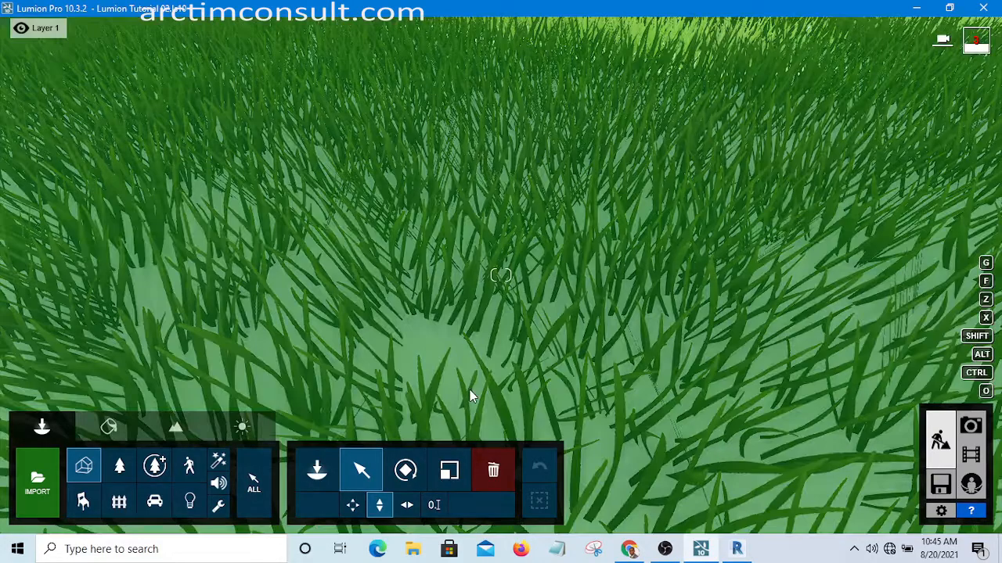
Pull the camera back out of the house until the whole fenced site is seen from a distance
{"action": "scroll", "coordinate": [471, 388], "scroll_direction": "down", "scroll_amount": 5}
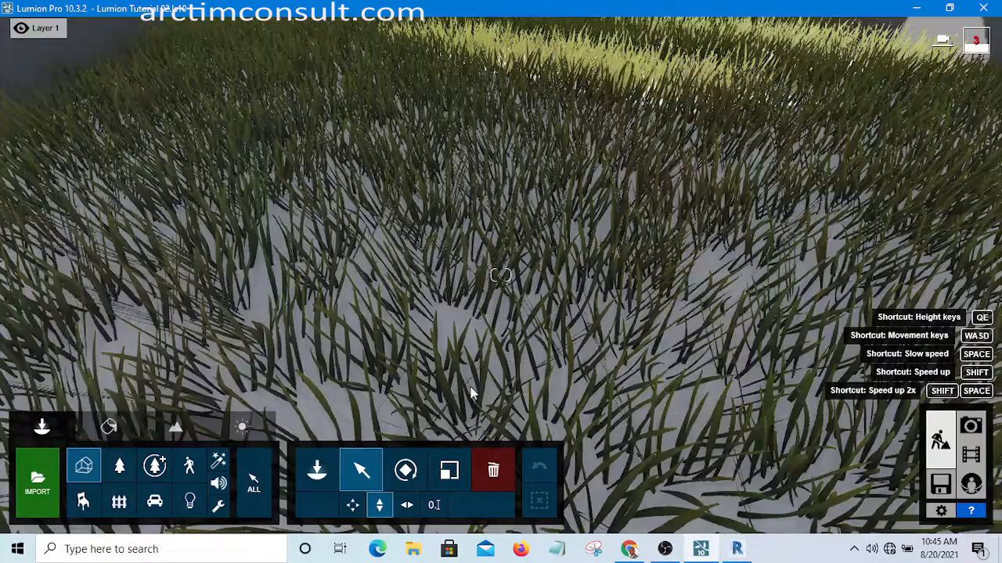
{"action": "scroll", "coordinate": [470, 395], "scroll_direction": "down", "scroll_amount": 5}
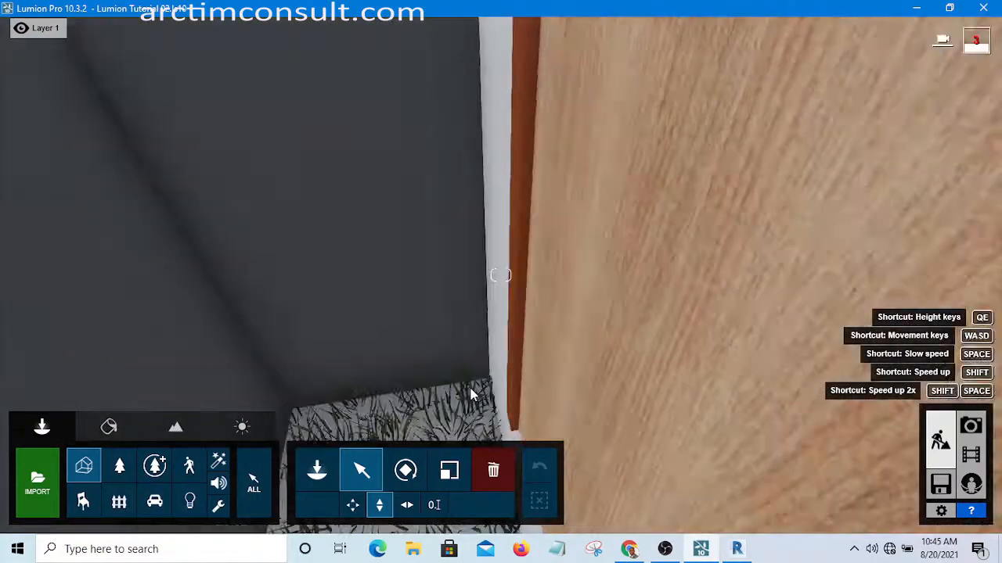
{"action": "scroll", "coordinate": [471, 388], "scroll_direction": "down", "scroll_amount": 8}
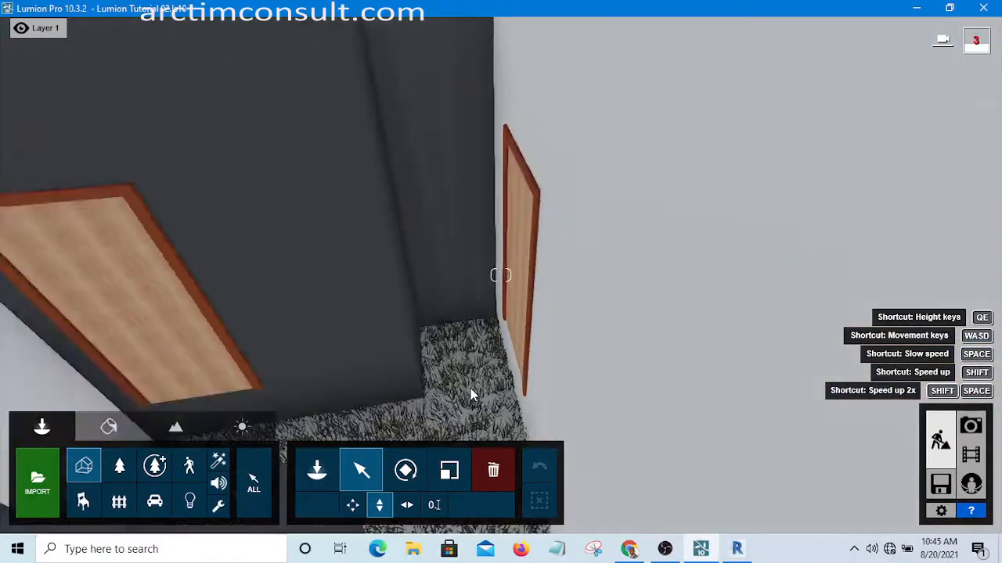
{"action": "scroll", "coordinate": [469, 398], "scroll_direction": "down", "scroll_amount": 10}
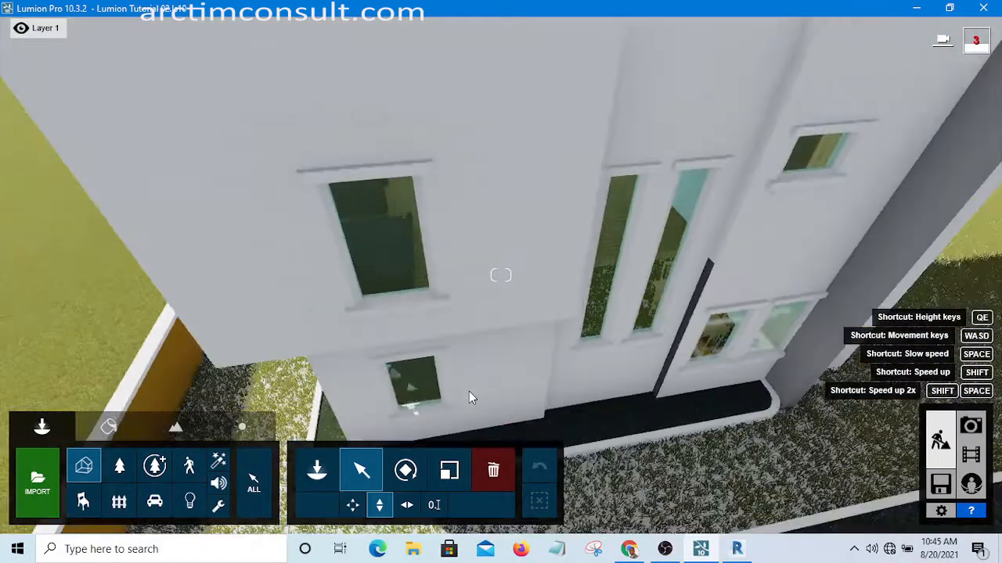
{"action": "scroll", "coordinate": [469, 398], "scroll_direction": "down", "scroll_amount": 10}
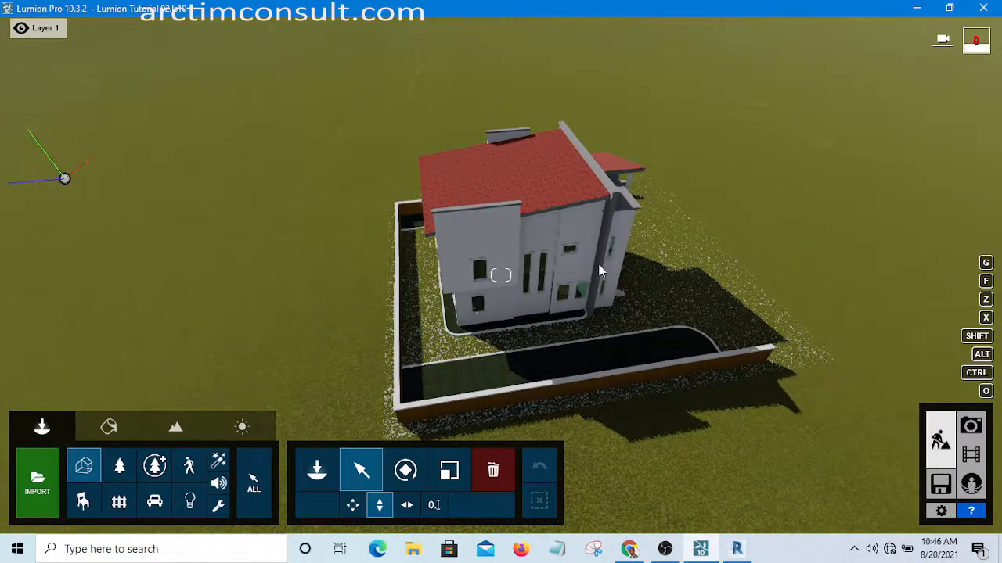
{"action": "key", "text": "s"}
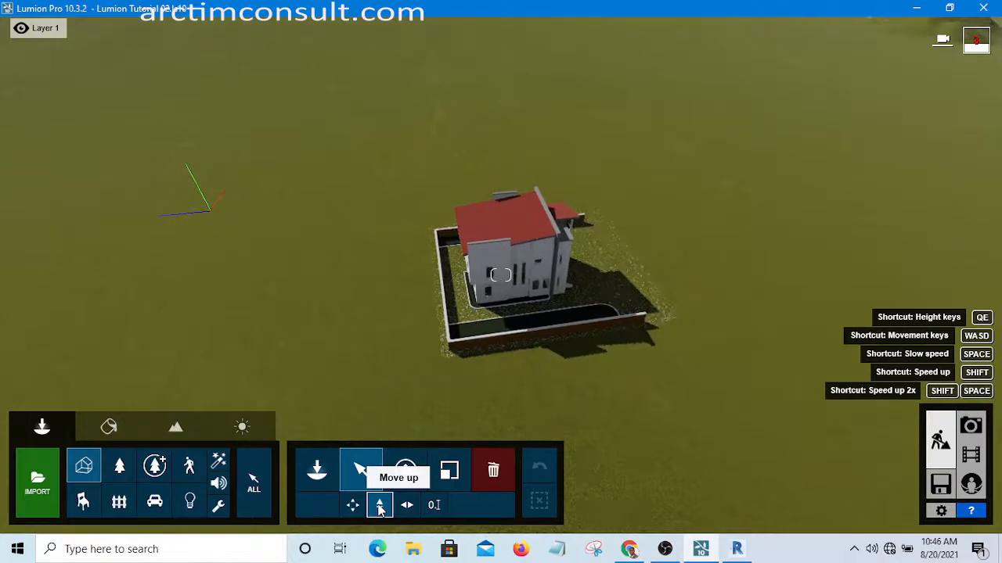
Raise the house model vertically to about 3.46 m by its insertion point, using the Move up mode
{"action": "left_click", "coordinate": [83, 468]}
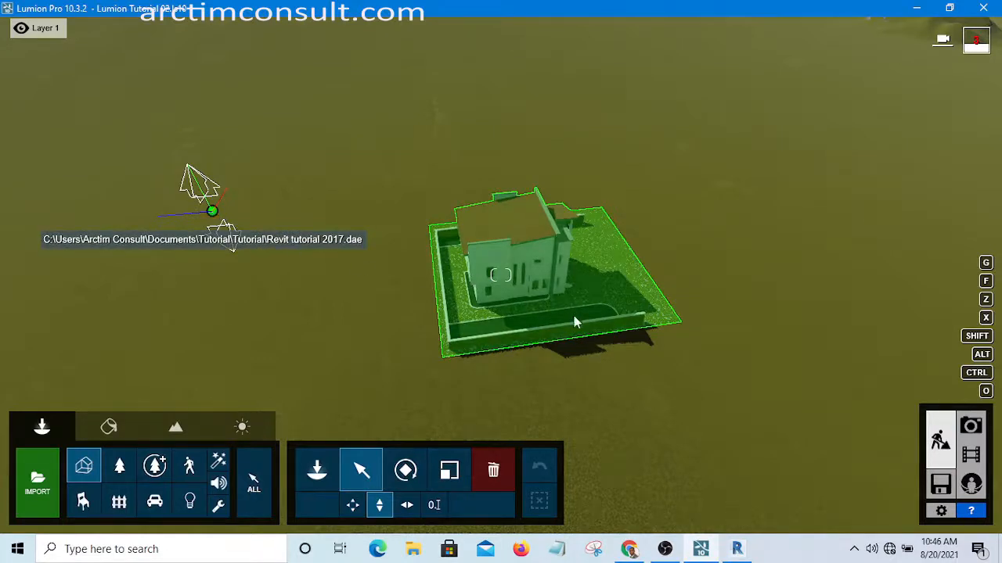
{"action": "left_click", "coordinate": [522, 314]}
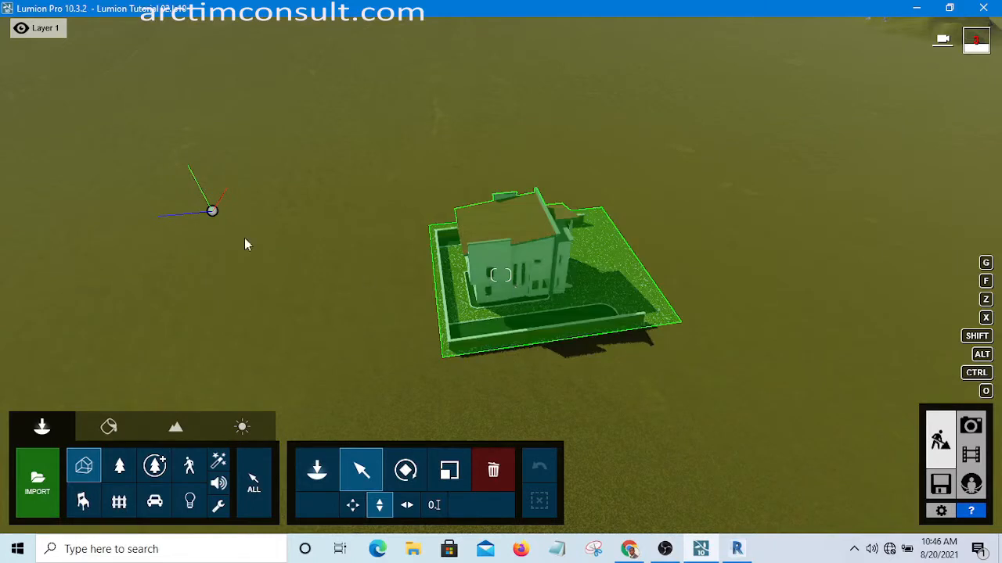
{"action": "left_click", "coordinate": [213, 212]}
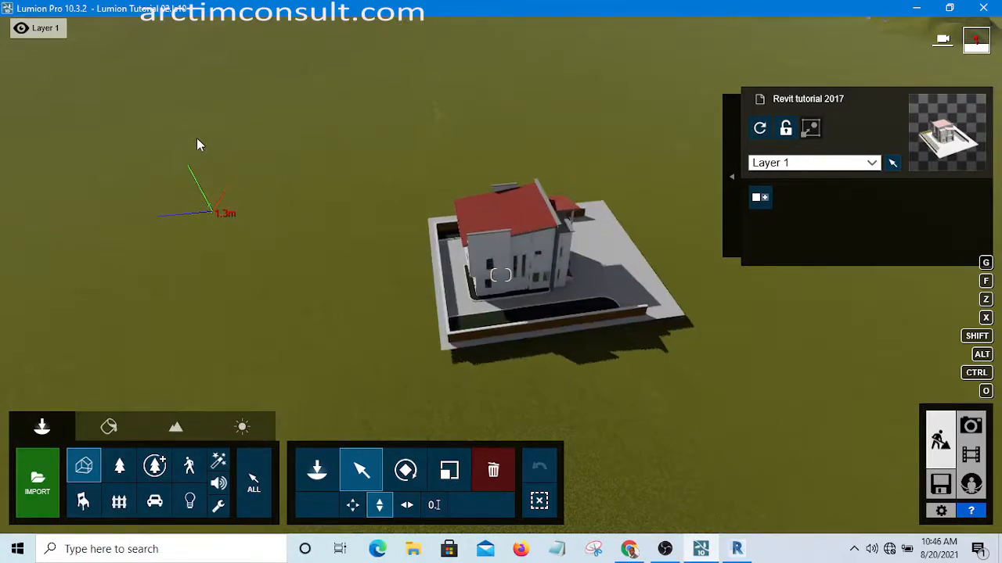
{"action": "left_click_drag", "start_coordinate": [198, 135], "coordinate": [194, 100]}
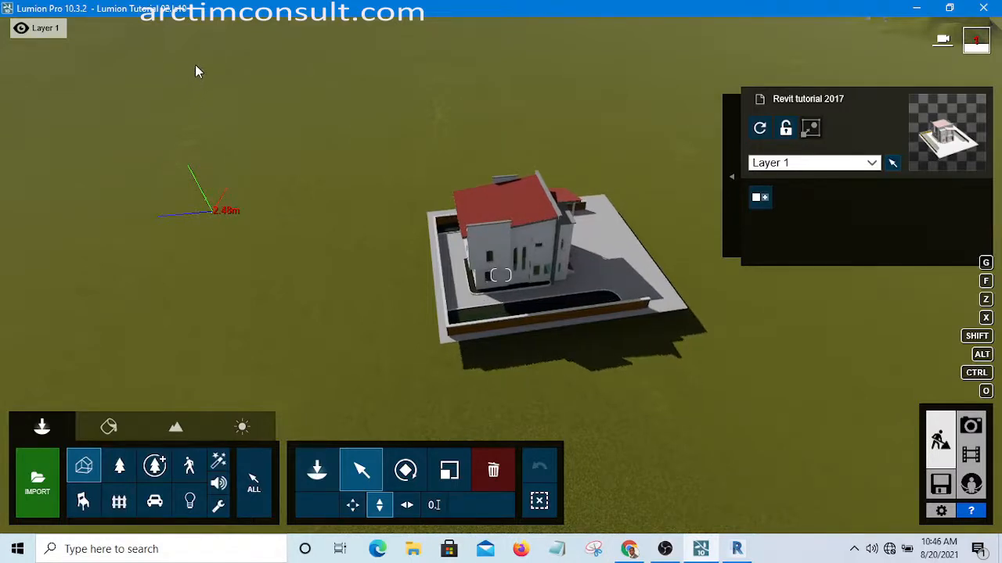
{"action": "left_click_drag", "start_coordinate": [195, 55], "coordinate": [194, 59]}
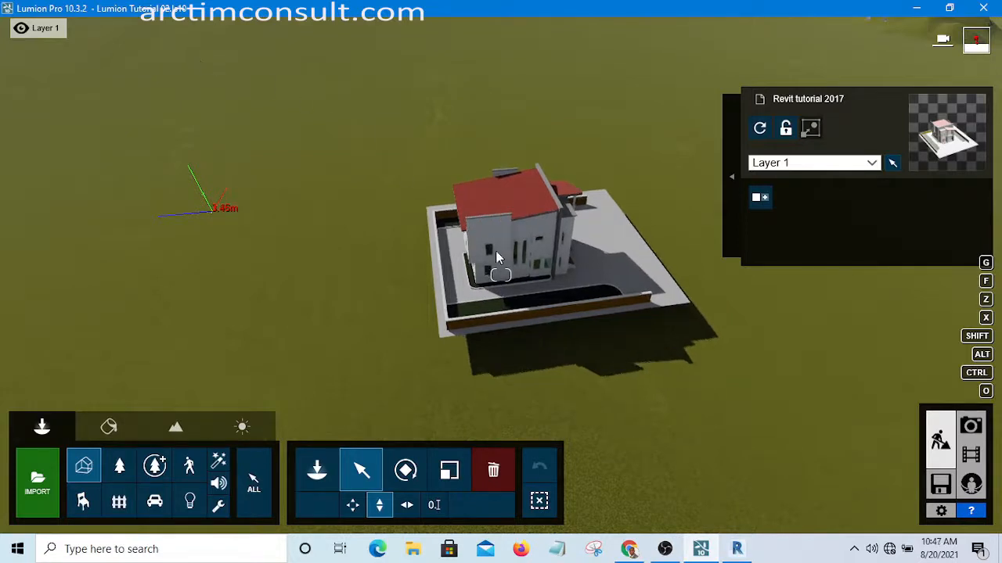
Examine the raised house up close around its front corner, checking the paving, lawn and fence wall against the surrounding terrain
{"action": "scroll", "coordinate": [469, 305], "scroll_direction": "up", "scroll_amount": 1}
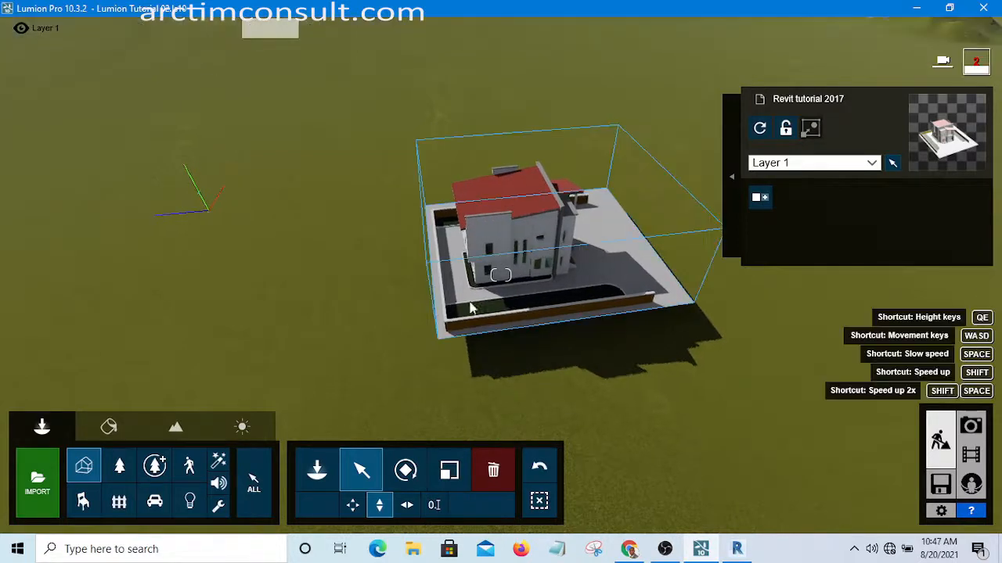
{"action": "scroll", "coordinate": [468, 262], "scroll_direction": "up", "scroll_amount": 3}
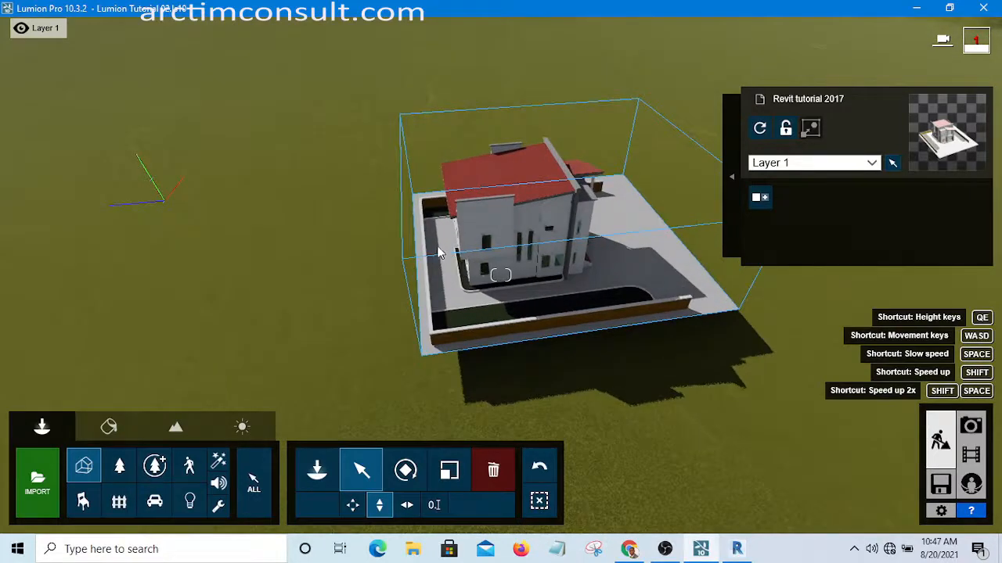
{"action": "scroll", "coordinate": [426, 254], "scroll_direction": "up", "scroll_amount": 3}
{"action": "scroll", "coordinate": [425, 252], "scroll_direction": "up", "scroll_amount": 3}
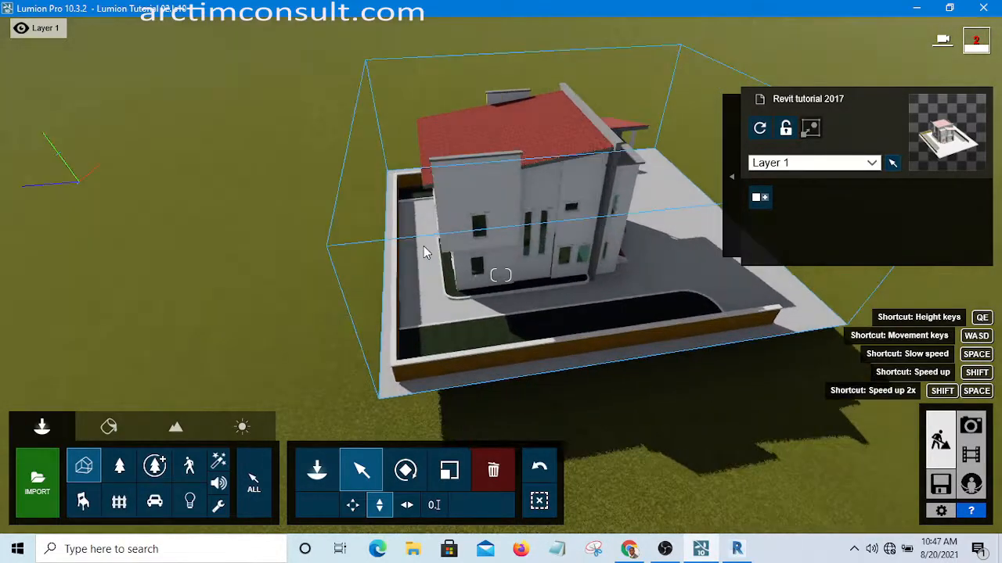
{"action": "scroll", "coordinate": [432, 290], "scroll_direction": "up", "scroll_amount": 4}
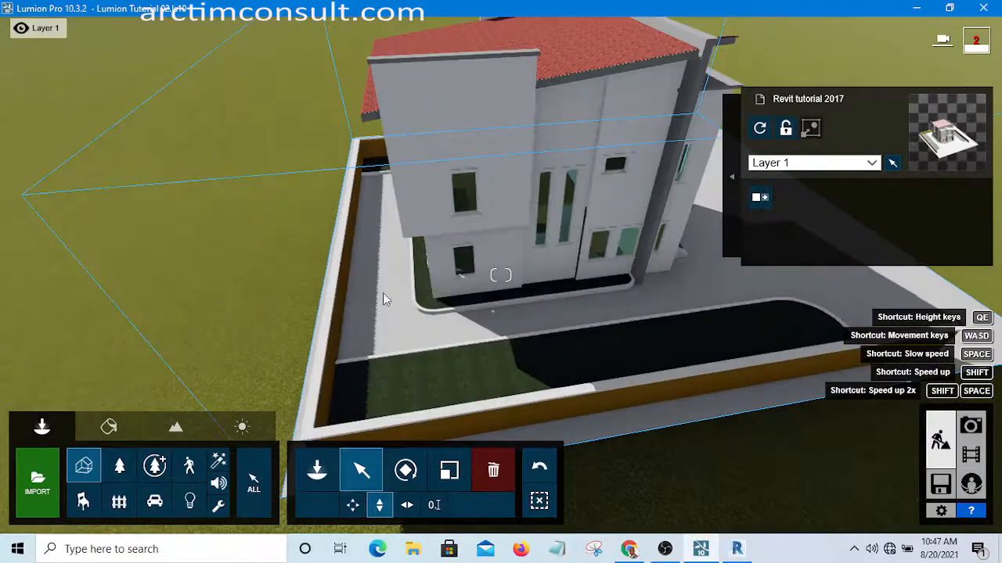
{"action": "scroll", "coordinate": [356, 295], "scroll_direction": "up", "scroll_amount": 1}
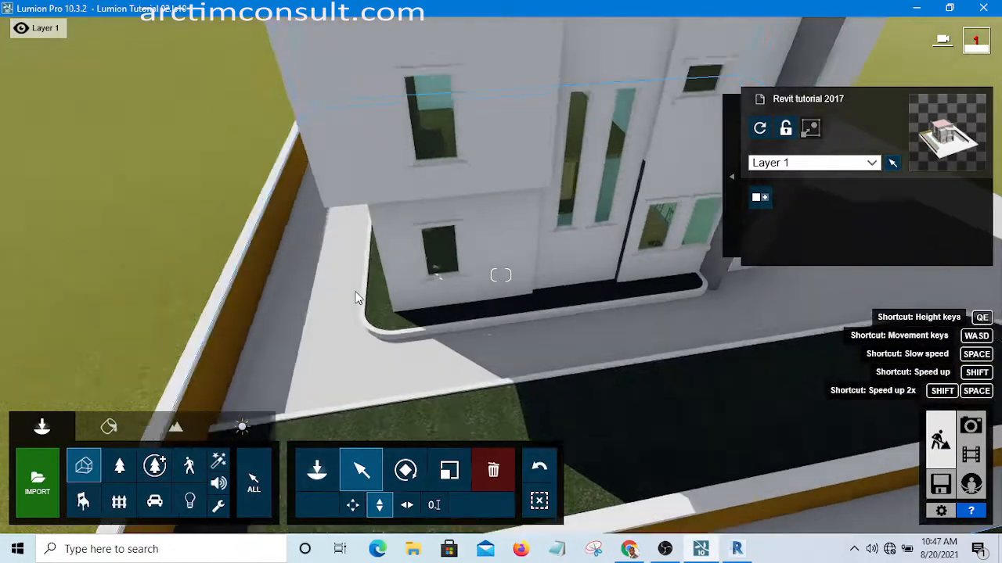
{"action": "scroll", "coordinate": [579, 367], "scroll_direction": "up", "scroll_amount": 2}
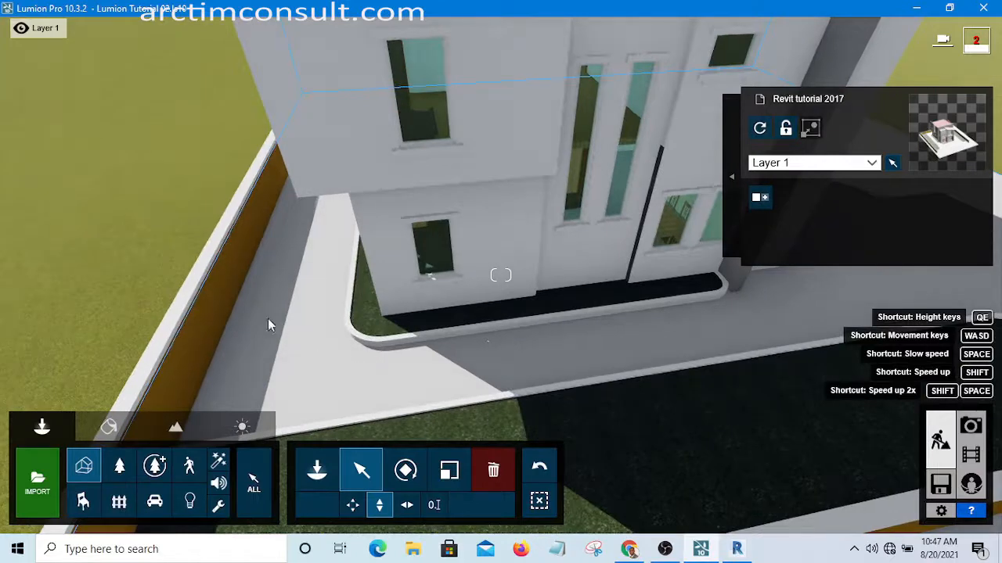
{"action": "left_click", "coordinate": [99, 213]}
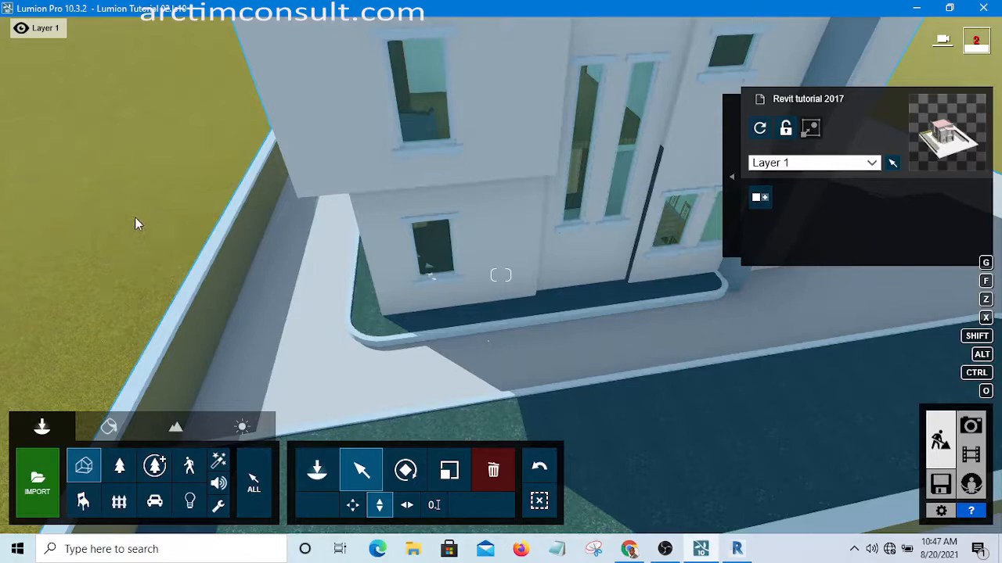
{"action": "left_click", "coordinate": [456, 342]}
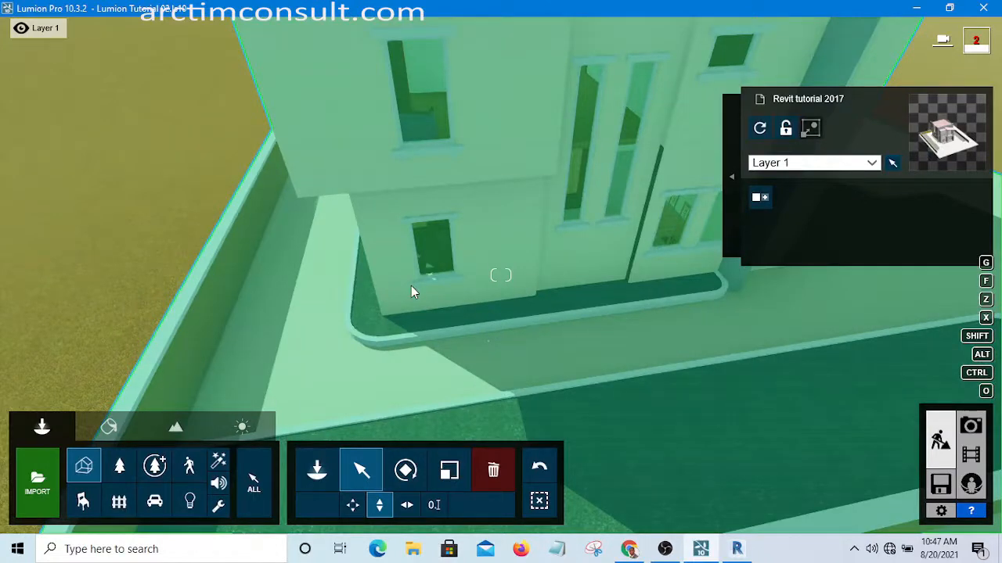
{"action": "right_click_drag", "start_coordinate": [289, 289], "coordinate": [267, 277]}
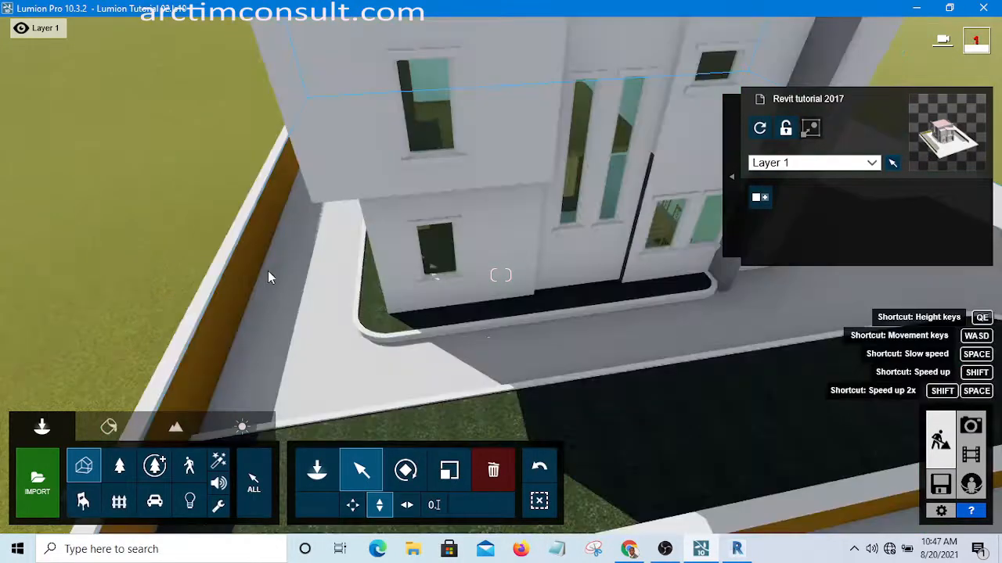
{"action": "scroll", "coordinate": [268, 277], "scroll_direction": "down", "scroll_amount": 2}
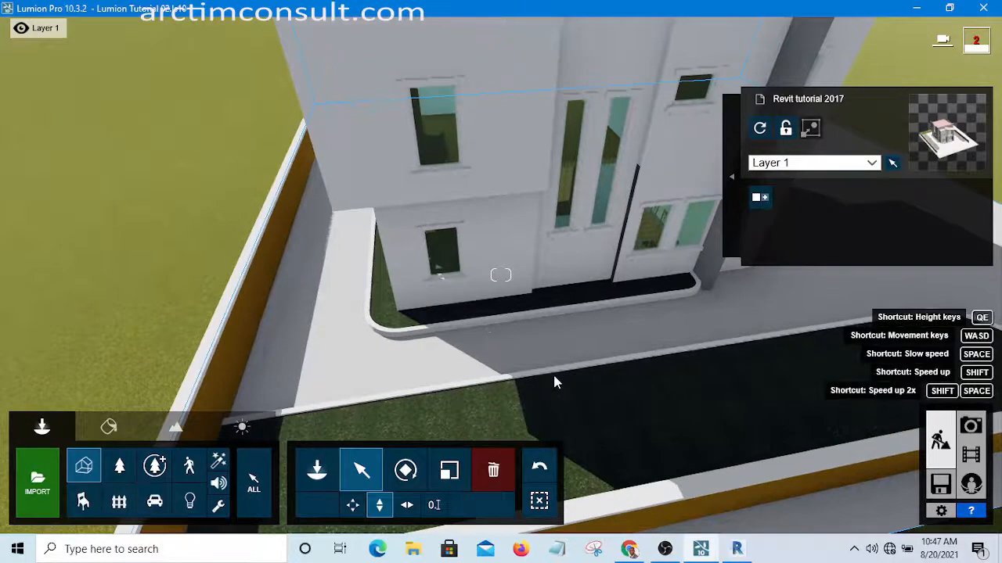
{"action": "scroll", "coordinate": [554, 381], "scroll_direction": "down", "scroll_amount": 1}
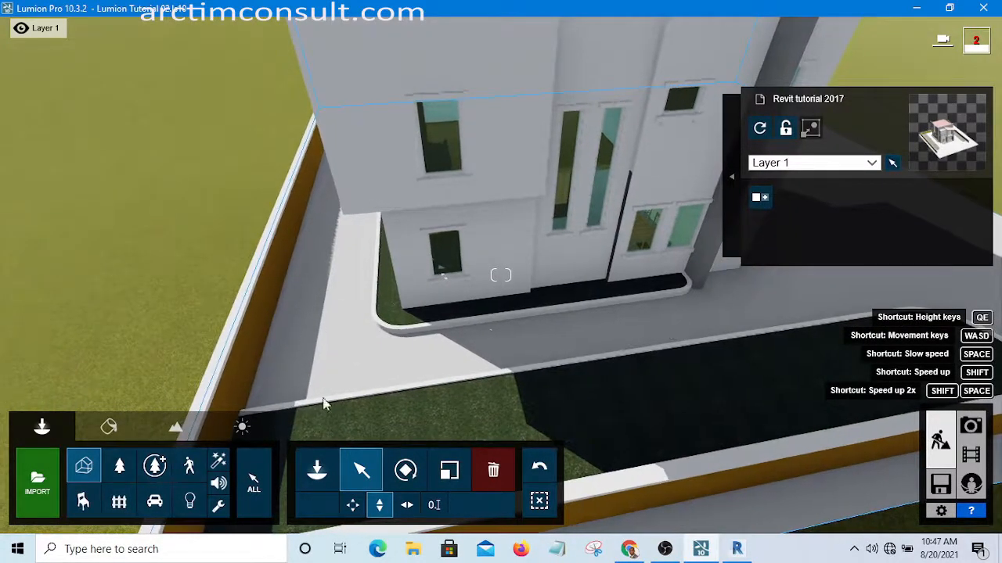
{"action": "left_click", "coordinate": [509, 327]}
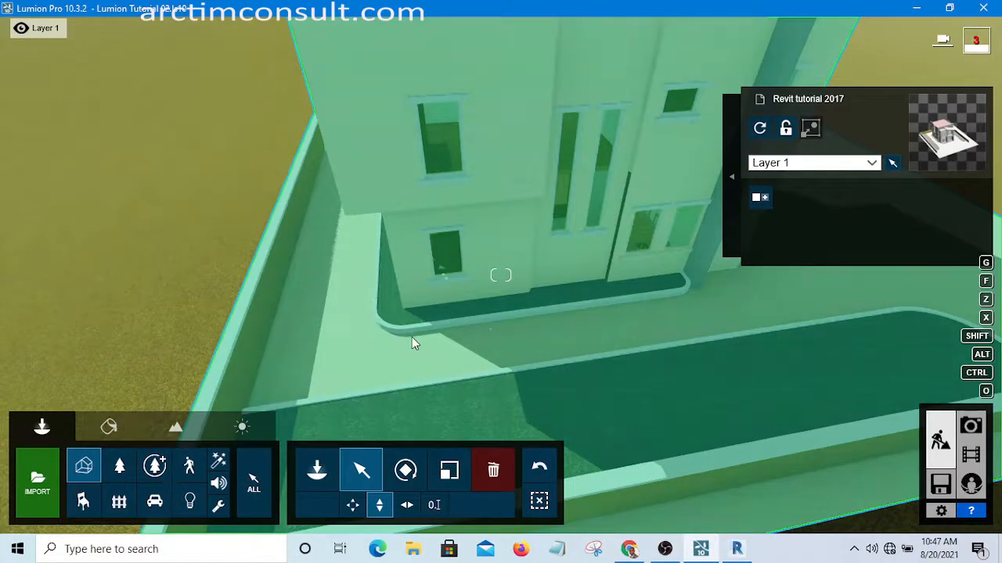
Delete the imported Revit tutorial 2017 house model from the scene
{"action": "scroll", "coordinate": [411, 337], "scroll_direction": "down", "scroll_amount": 5}
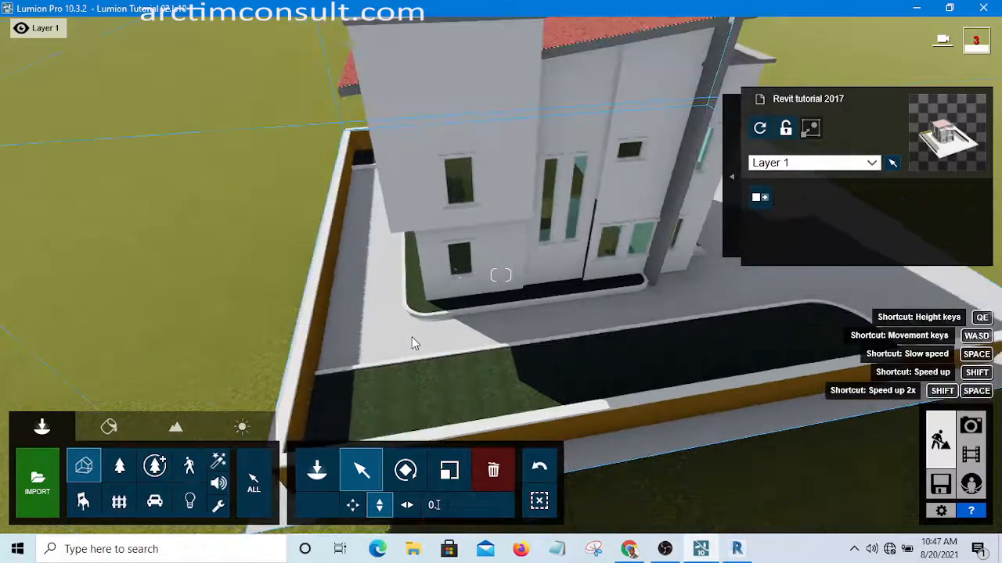
{"action": "scroll", "coordinate": [412, 337], "scroll_direction": "down", "scroll_amount": 5}
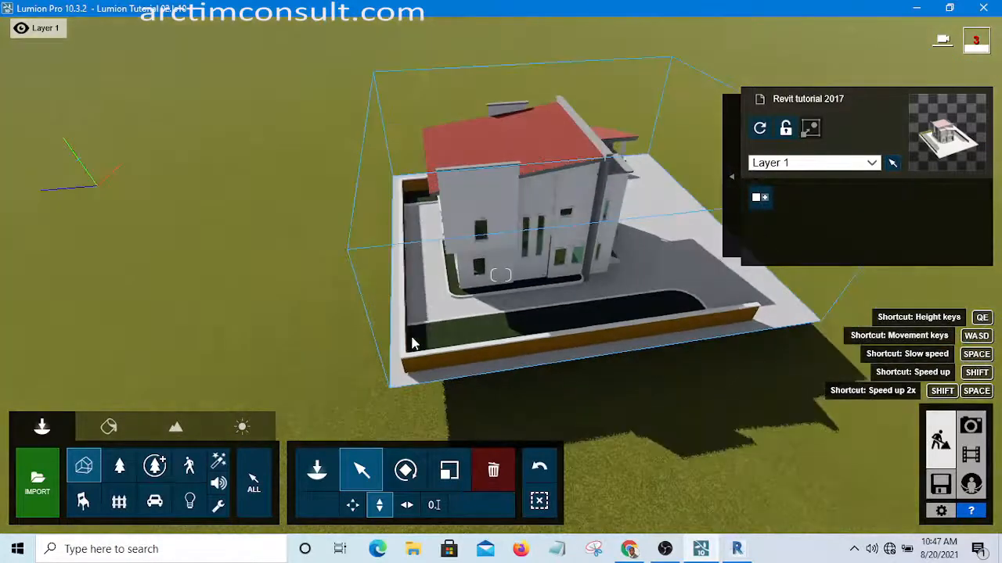
{"action": "key", "text": "s"}
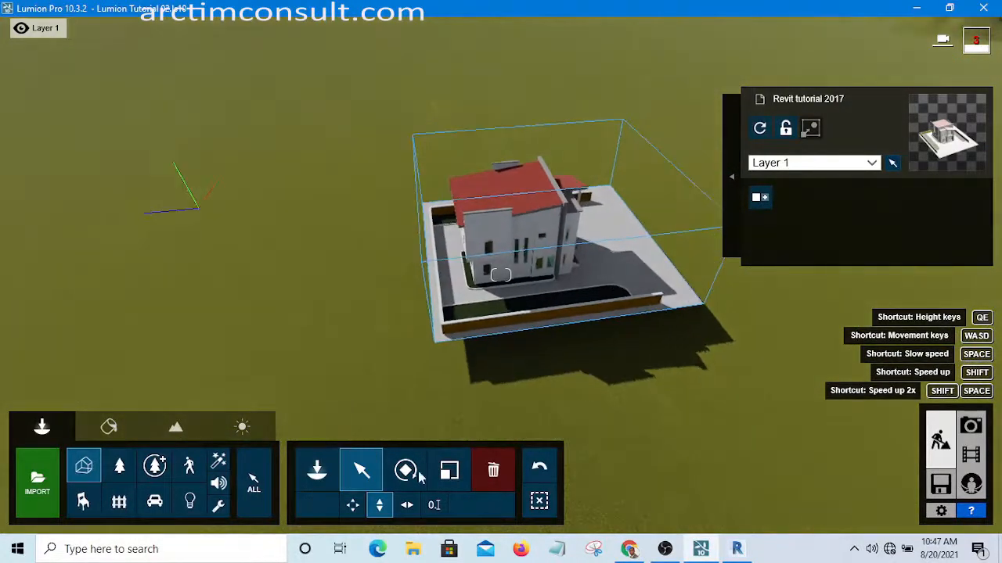
{"action": "left_click", "coordinate": [493, 478]}
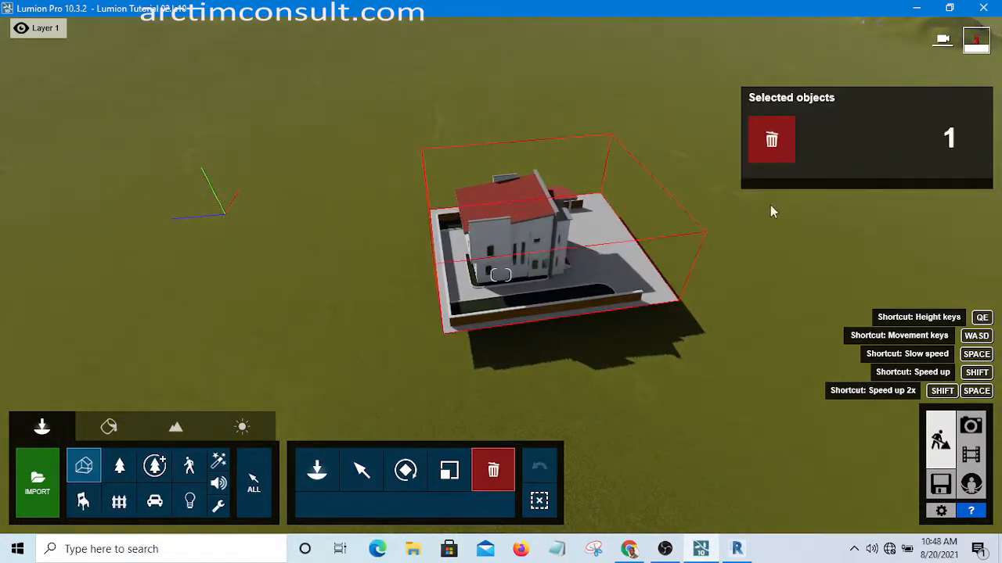
{"action": "left_click", "coordinate": [769, 142]}
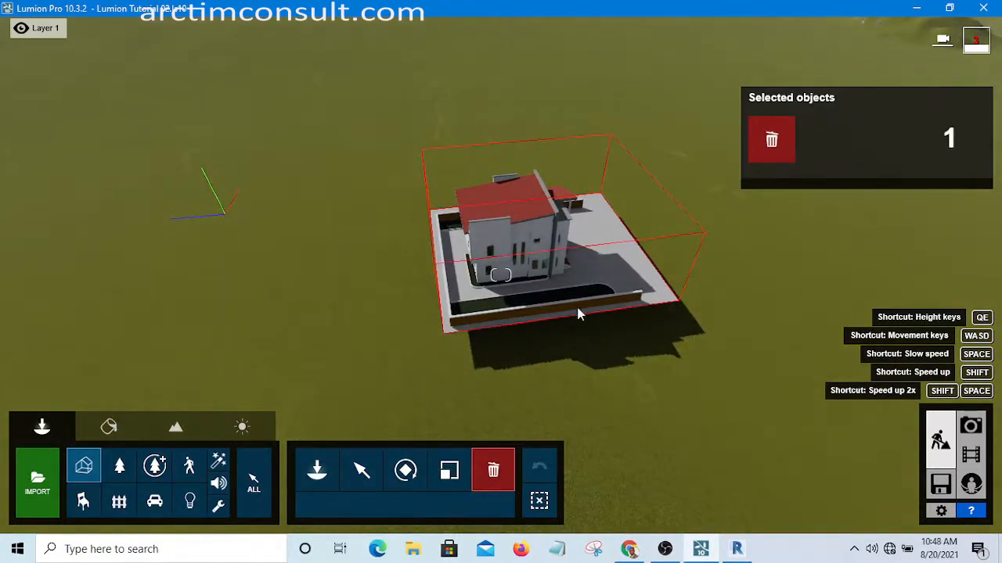
{"action": "left_click", "coordinate": [217, 198]}
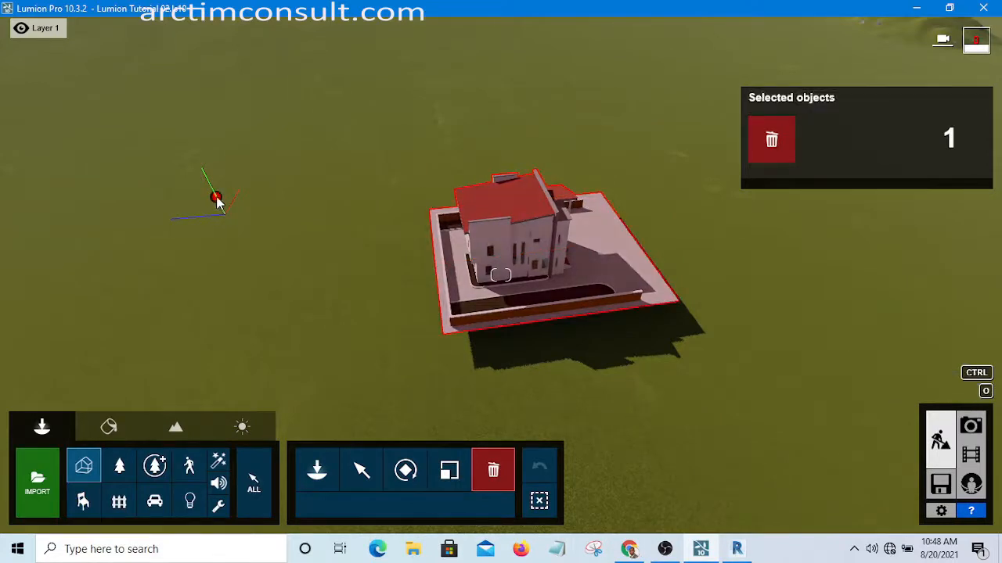
{"action": "key", "text": "Delete"}
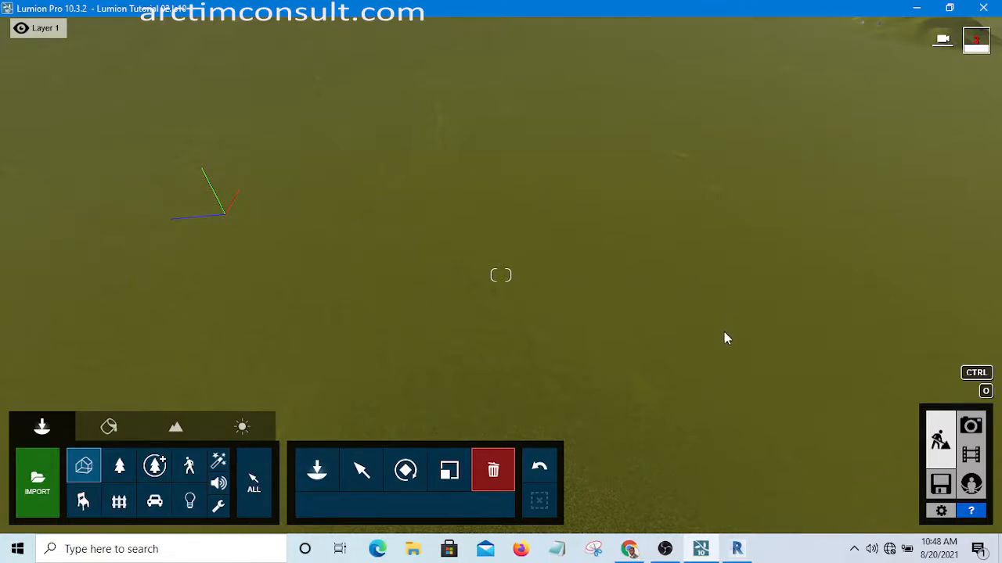
Switch to Revit and start a COLLADA export of the house with project-north base point, high surface smoothing, collected textures and exported nodes
{"action": "left_click", "coordinate": [736, 550]}
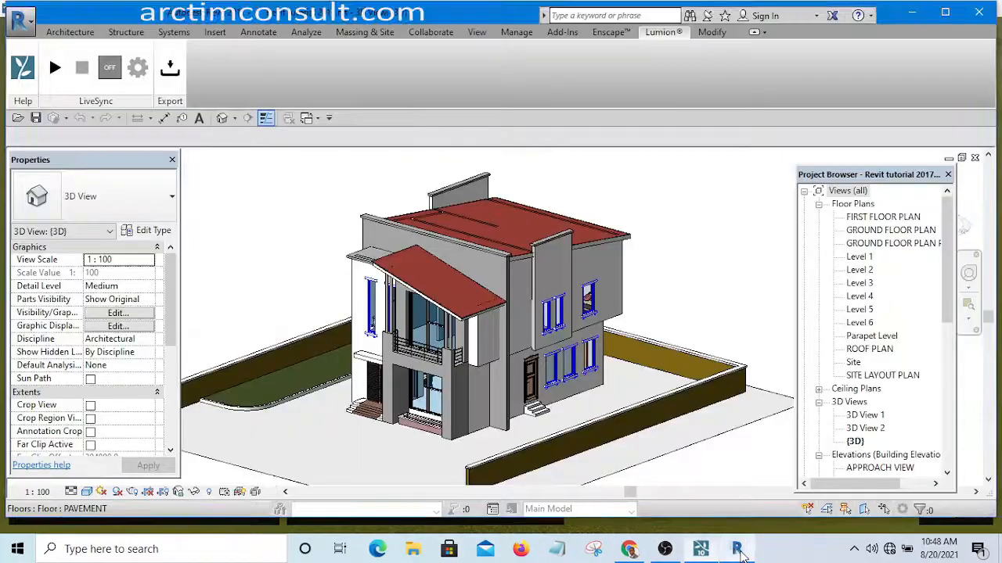
{"action": "scroll", "coordinate": [693, 313], "scroll_direction": "up", "scroll_amount": 2}
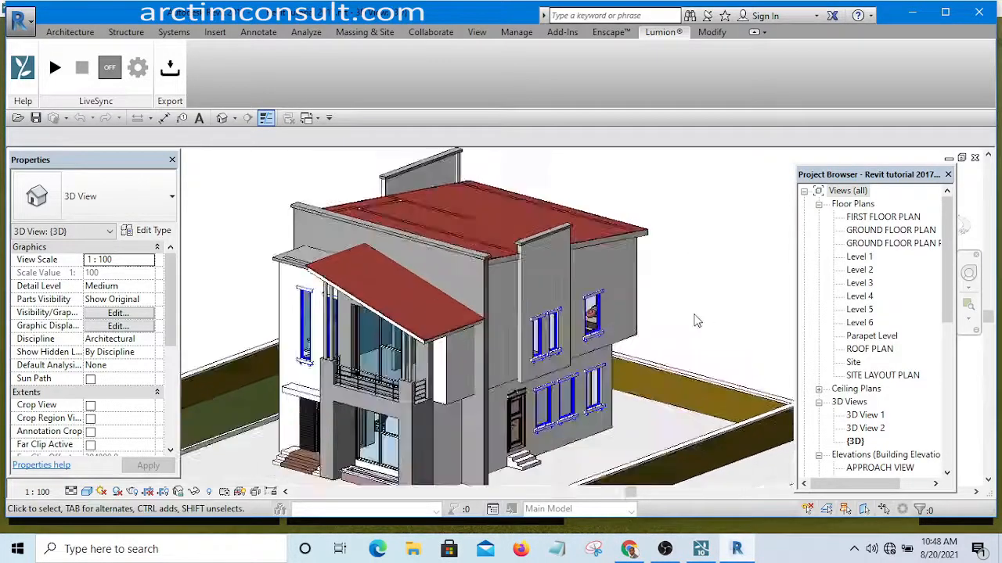
{"action": "scroll", "coordinate": [701, 303], "scroll_direction": "down", "scroll_amount": 3}
{"action": "scroll", "coordinate": [697, 312], "scroll_direction": "up", "scroll_amount": 2}
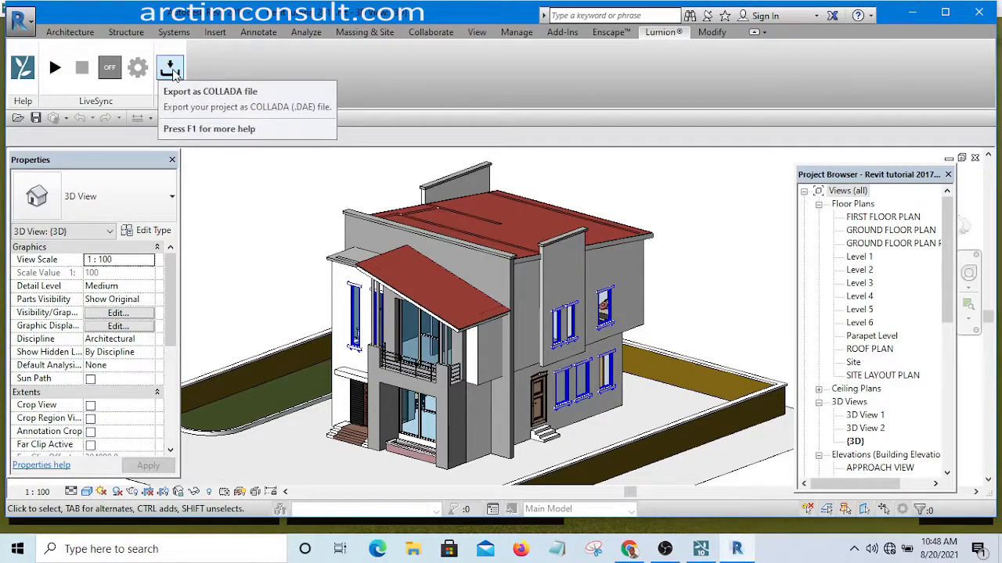
{"action": "left_click", "coordinate": [170, 69]}
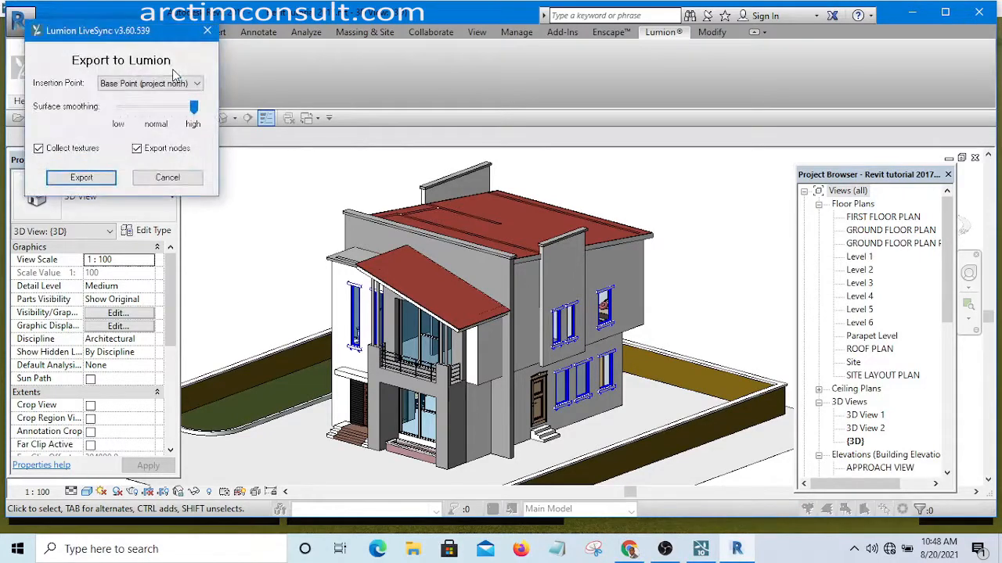
{"action": "left_click", "coordinate": [85, 178]}
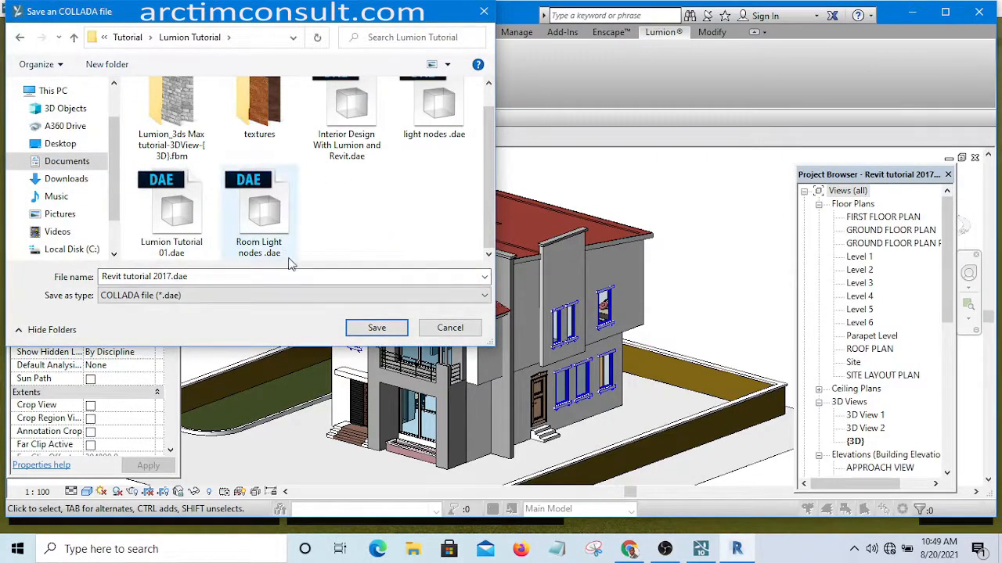
Save the COLLADA export as Revit tutorial 2017.dae in the Lumion Tutorial folder
{"action": "double_click", "coordinate": [171, 276]}
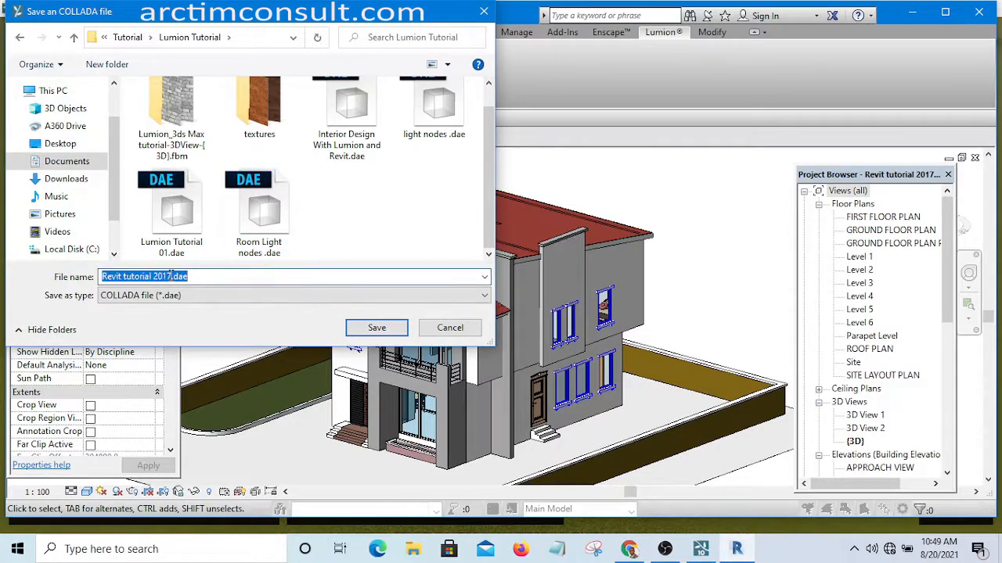
{"action": "left_click", "coordinate": [172, 276]}
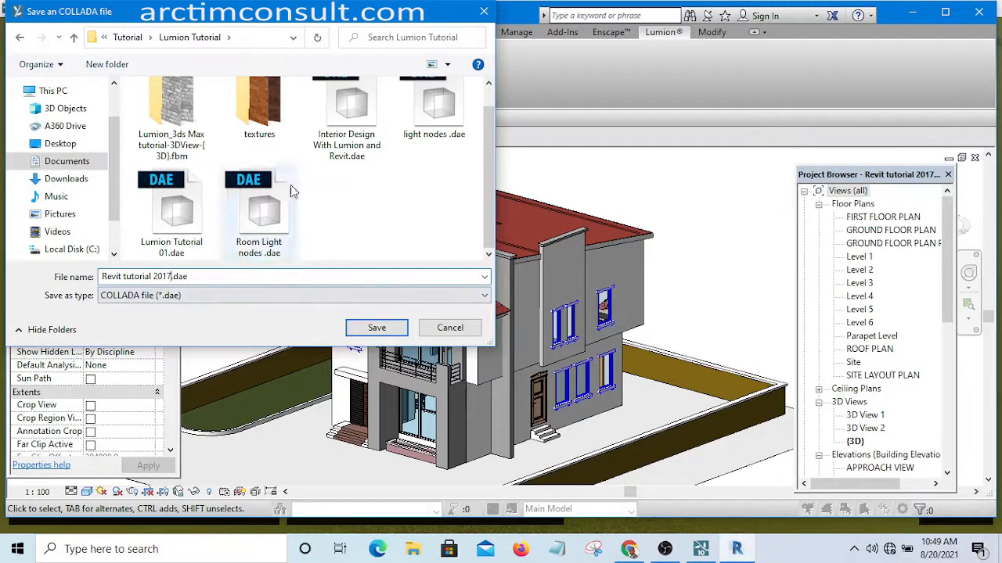
{"action": "left_click", "coordinate": [376, 328]}
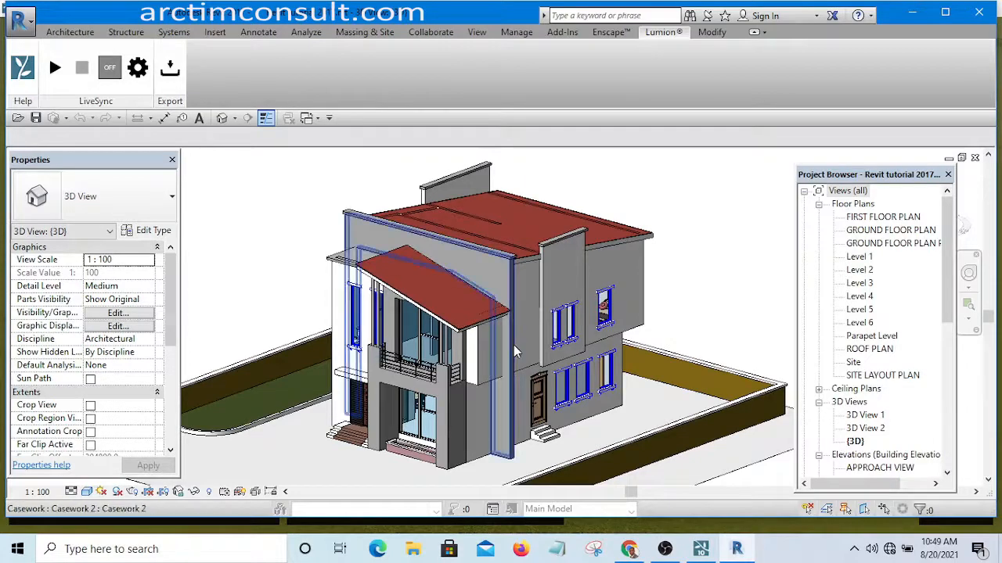
Switch back to Lumion and open the Imported Models library for placing a model
{"action": "left_click", "coordinate": [704, 551]}
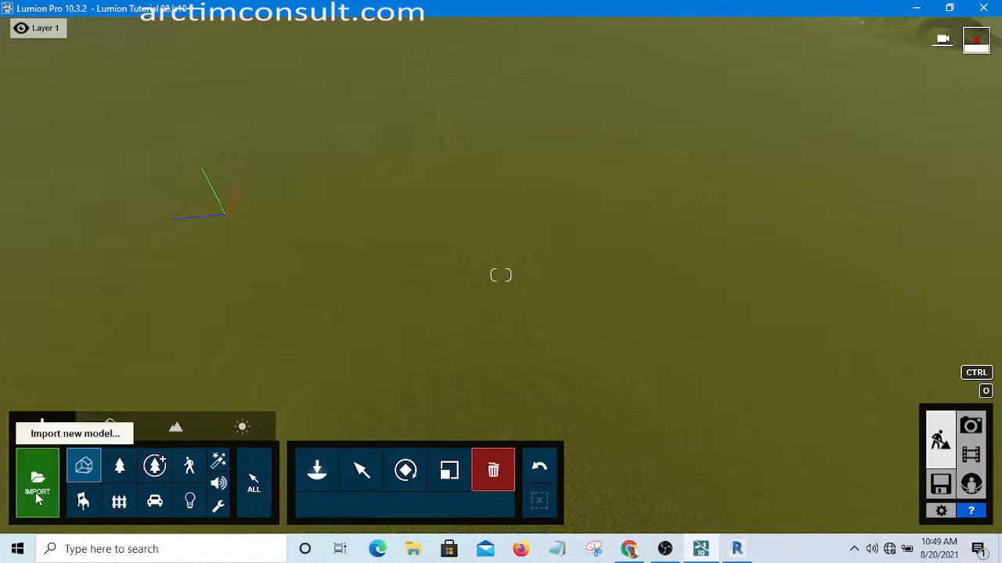
{"action": "left_click", "coordinate": [360, 472]}
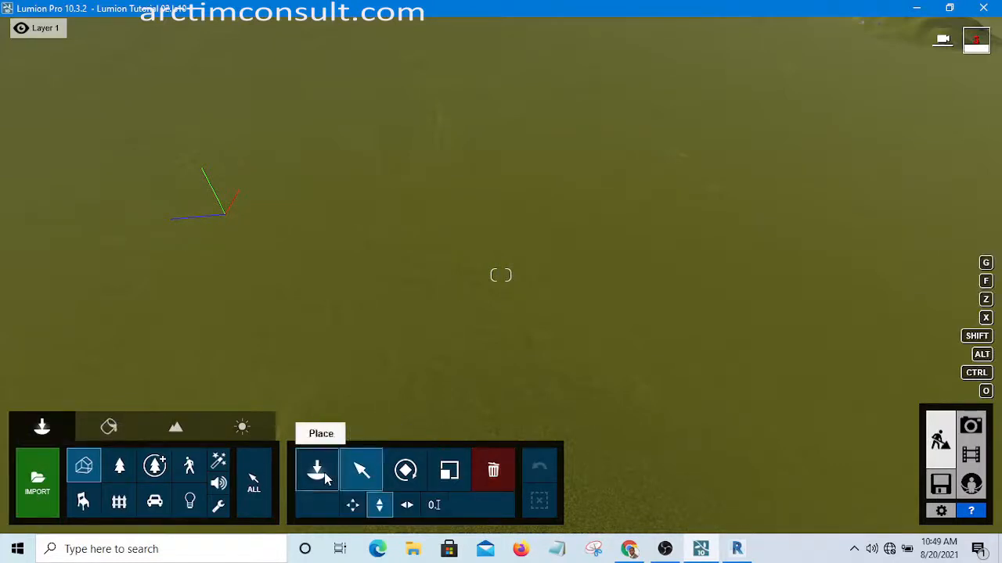
{"action": "left_click", "coordinate": [324, 472]}
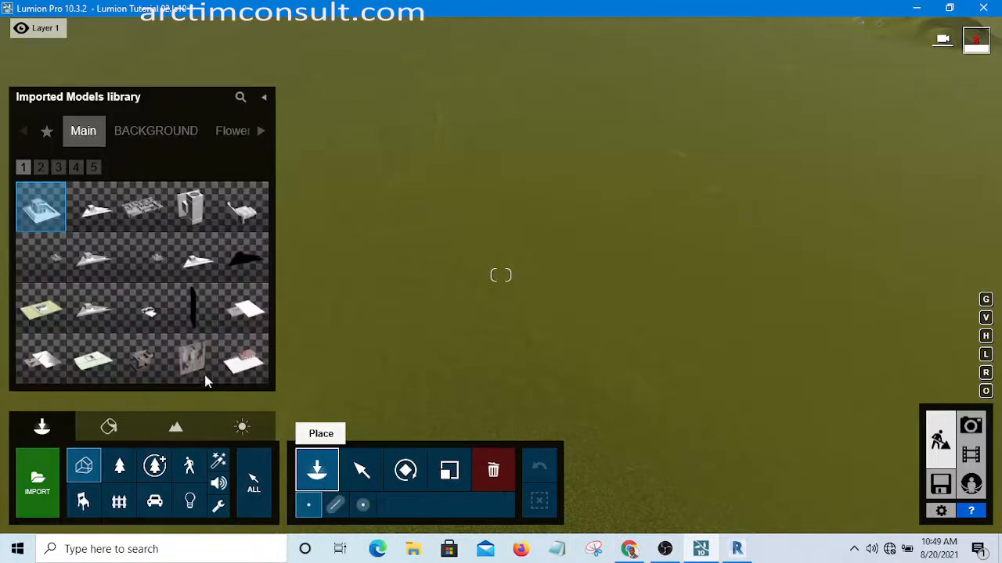
Start importing a new model, filter the file list to Collada file (*.dae), and open Revit tutorial 2017.dae from the Lumion Tutorial folder
{"action": "left_click", "coordinate": [37, 481]}
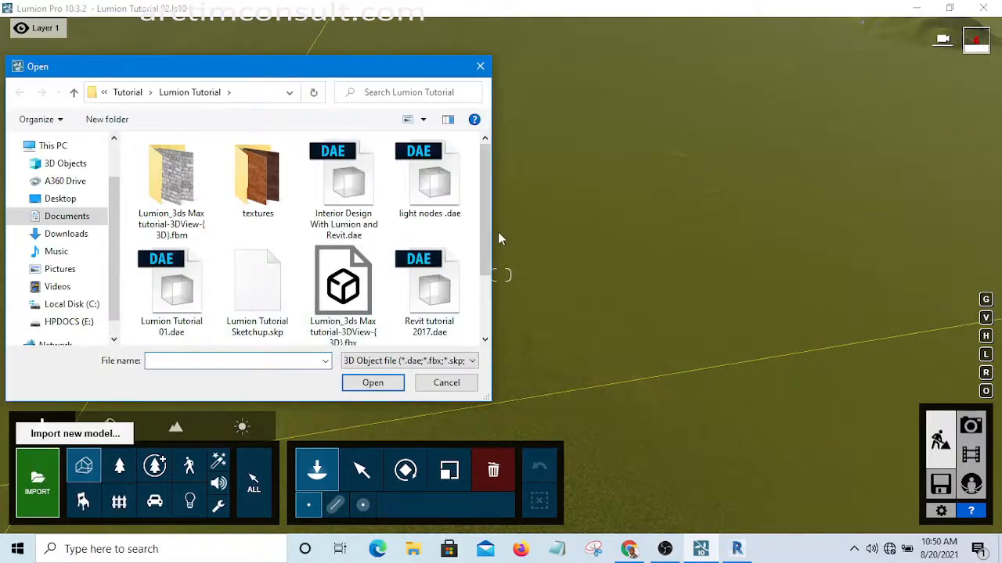
{"action": "mouse_move", "coordinate": [489, 211]}
{"action": "left_mouse_down"}
{"action": "mouse_move", "coordinate": [489, 276]}
{"action": "mouse_move", "coordinate": [479, 265]}
{"action": "mouse_move", "coordinate": [483, 223]}
{"action": "left_mouse_up"}
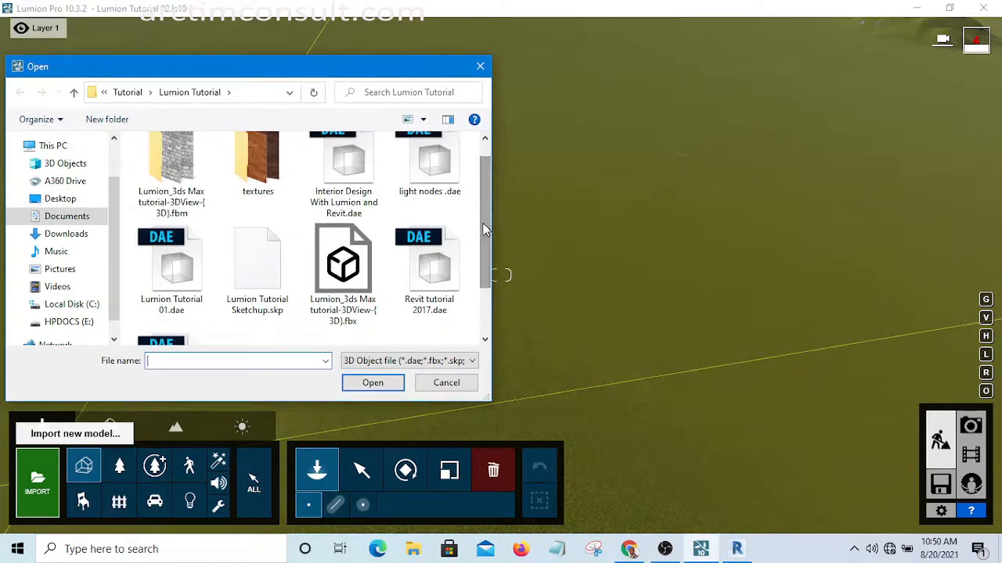
{"action": "left_click", "coordinate": [435, 276]}
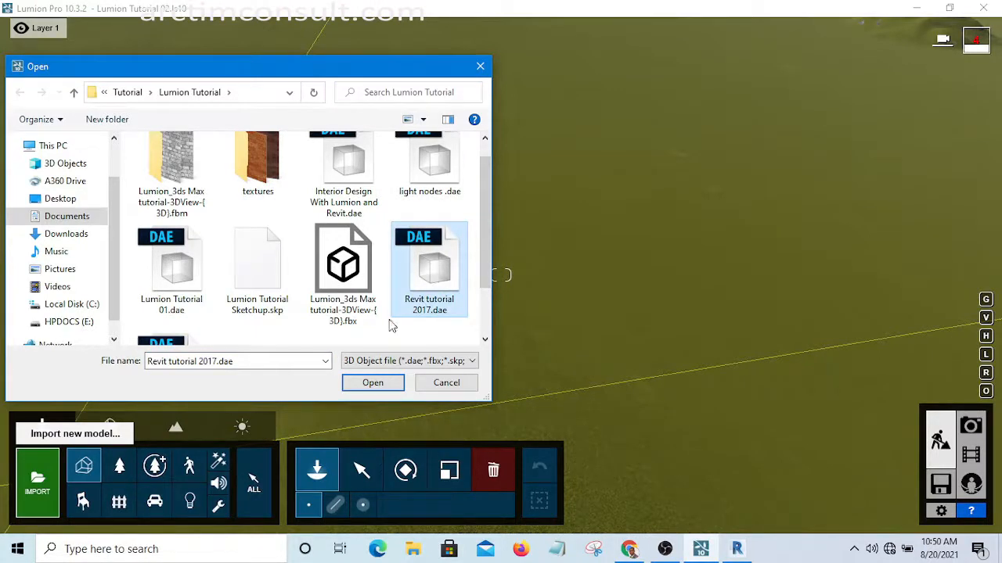
{"action": "left_click", "coordinate": [473, 364]}
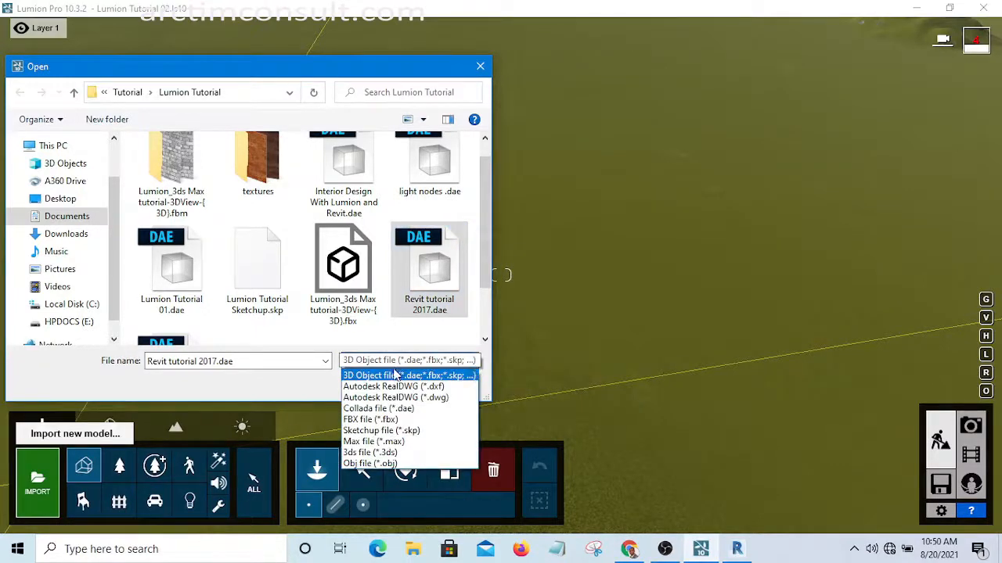
{"action": "left_click", "coordinate": [392, 409]}
{"action": "left_click", "coordinate": [436, 364]}
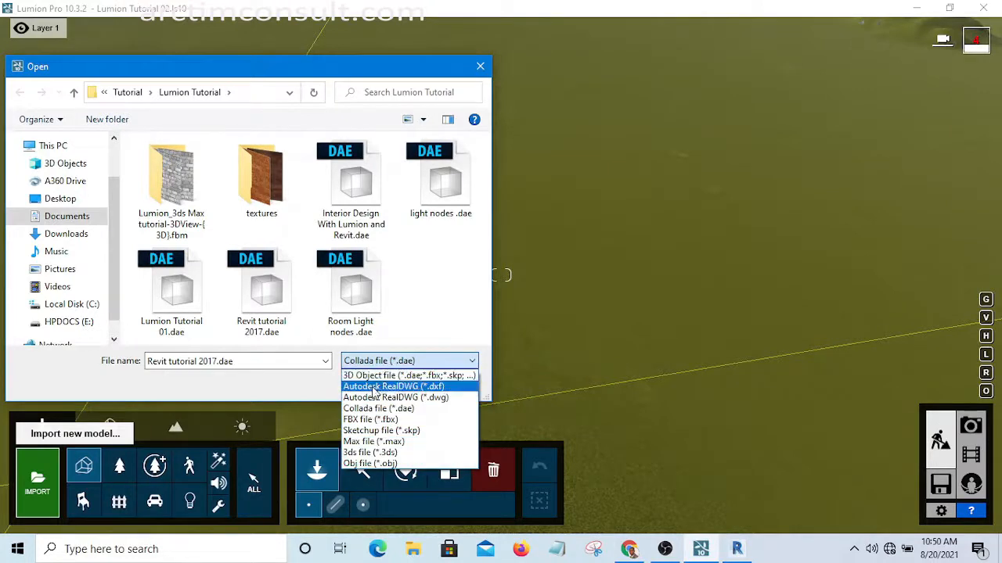
{"action": "left_click", "coordinate": [407, 362]}
{"action": "left_click", "coordinate": [407, 362]}
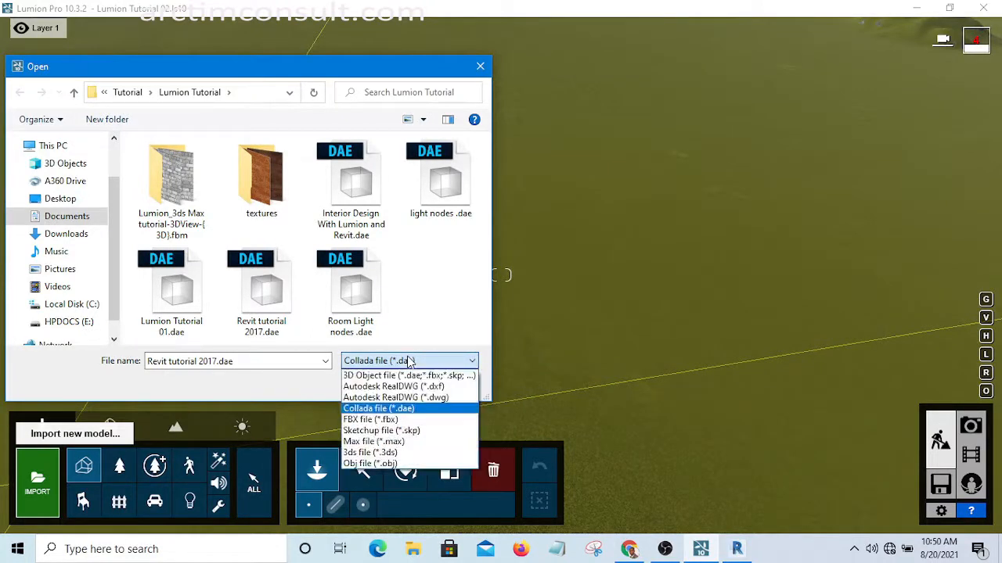
{"action": "left_click", "coordinate": [380, 409]}
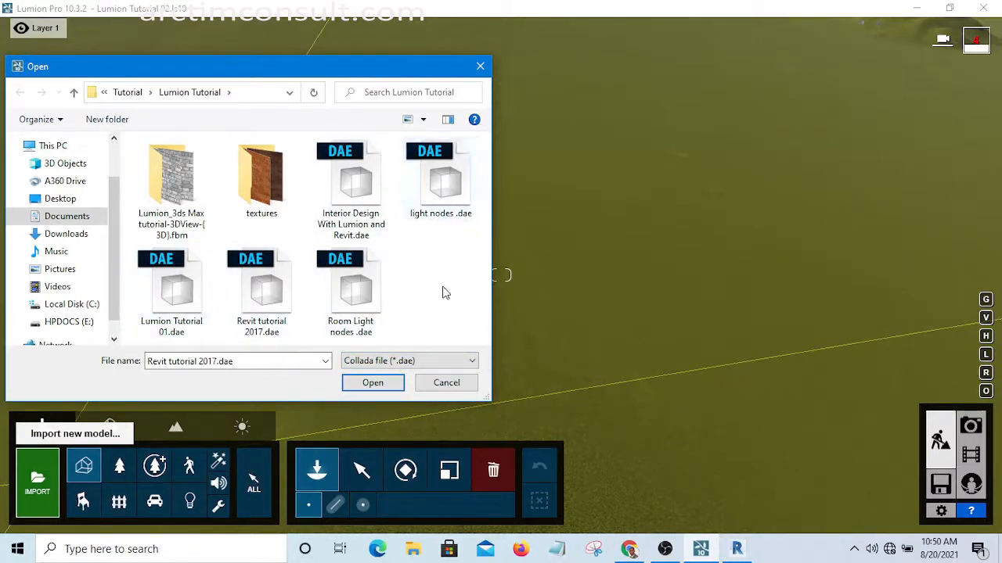
{"action": "left_click", "coordinate": [268, 304]}
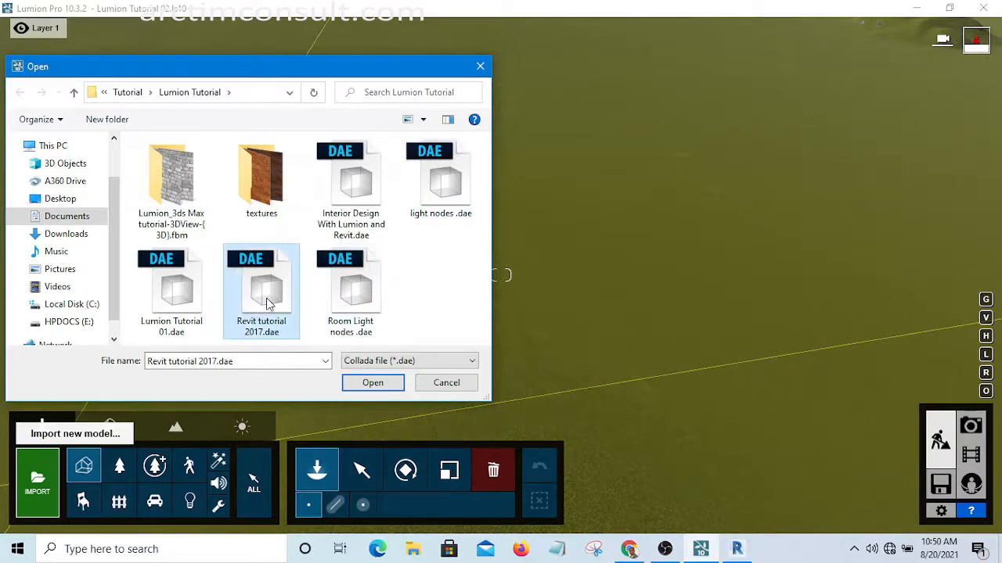
{"action": "left_click", "coordinate": [379, 383]}
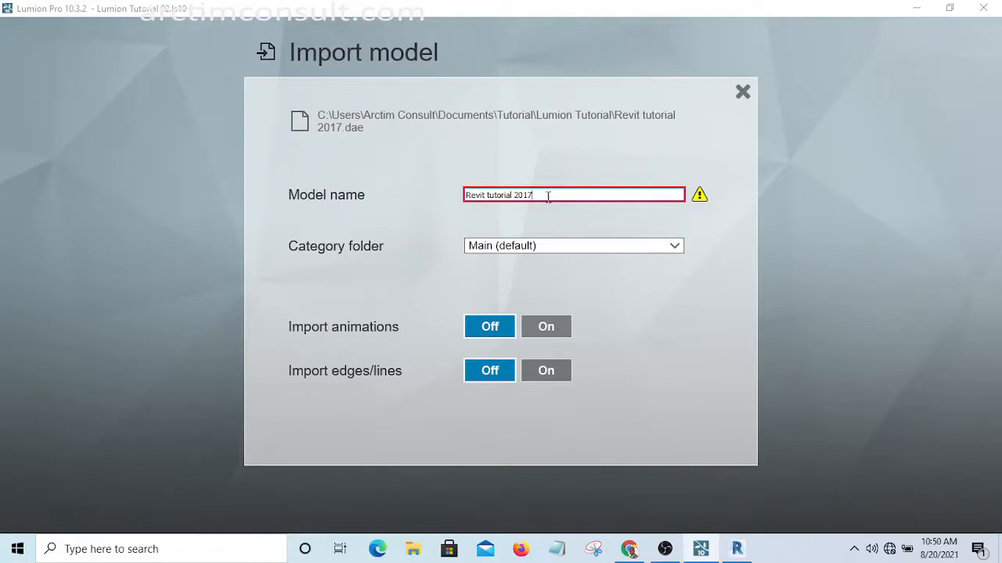
Name the imported model Revit tutorial 2017 2 in the Main (default) category and complete the import with animations and edges/lines off
{"action": "mouse_move", "coordinate": [705, 200]}
{"action": "key", "text": "BackSpace"}
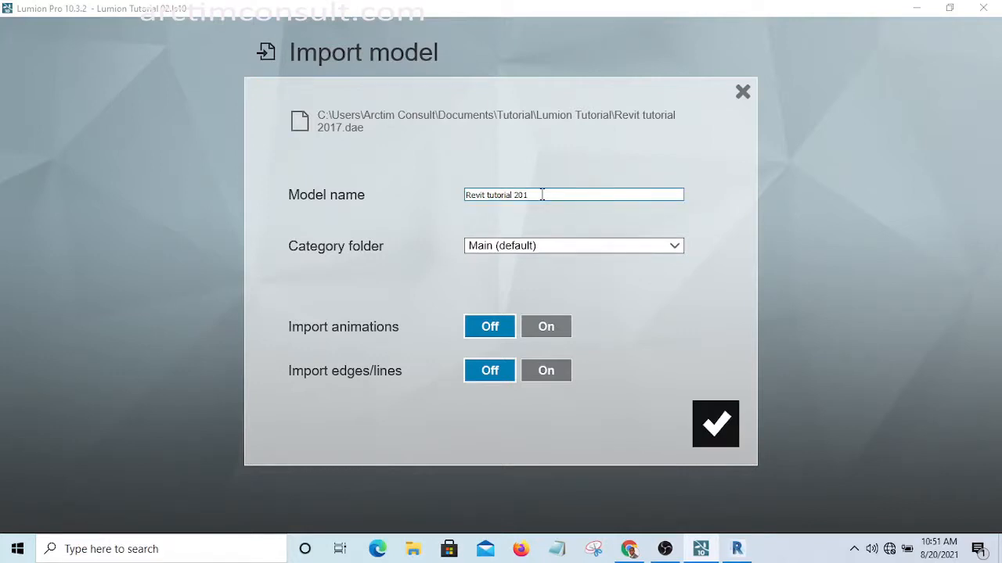
{"action": "type", "text": "7 2"}
{"action": "left_click", "coordinate": [570, 246]}
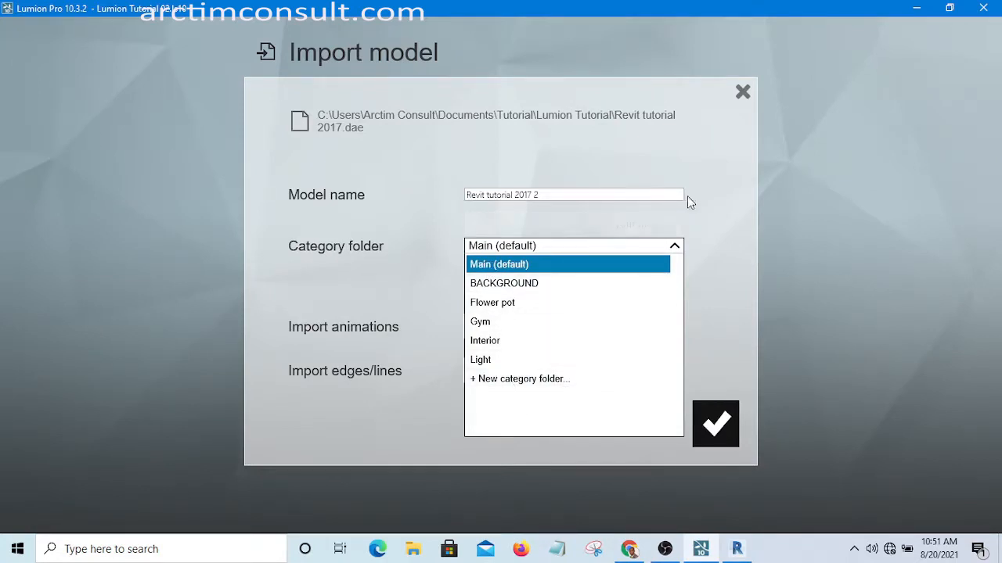
{"action": "left_click", "coordinate": [708, 187]}
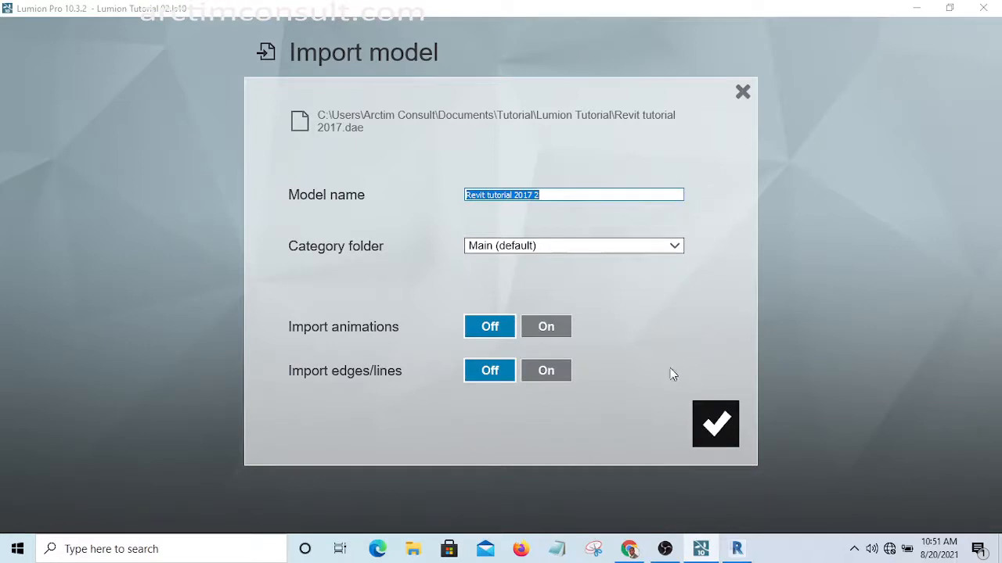
{"action": "left_click", "coordinate": [717, 432]}
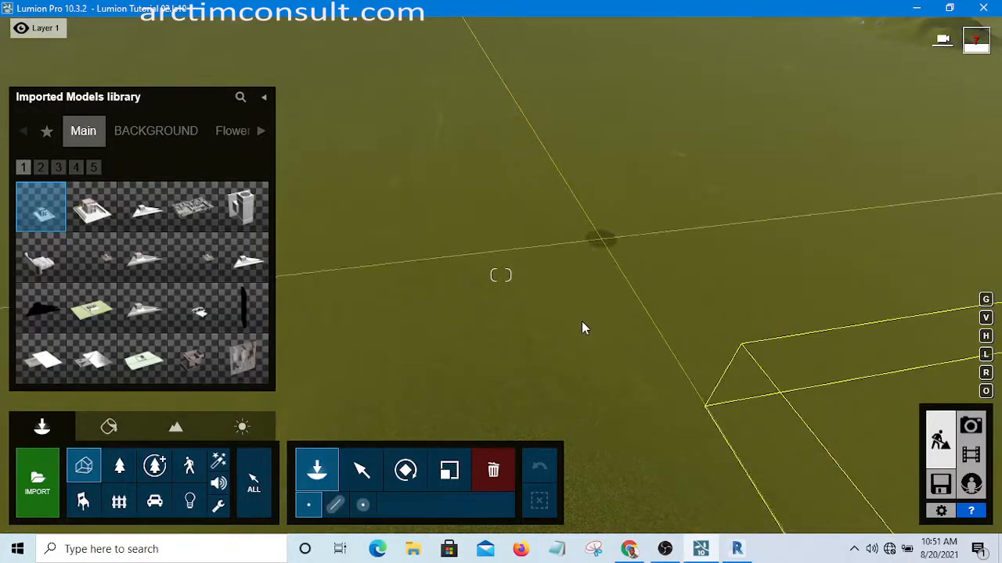
Place one copy of the imported Revit tutorial 2017 2 house at the scene's axis origin and end the placement
{"action": "key", "text": "s"}
{"action": "key", "text": "s"}
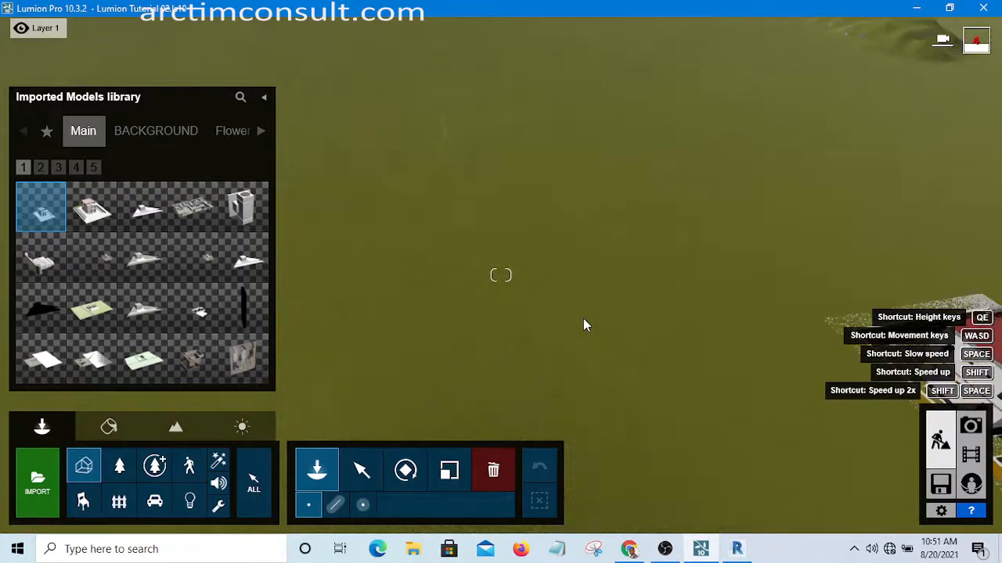
{"action": "key", "text": "s"}
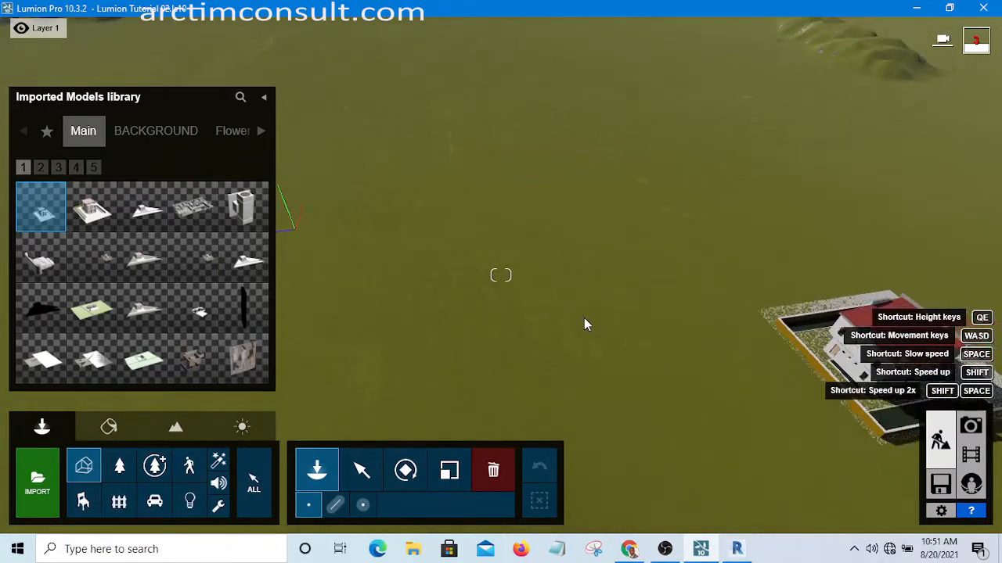
{"action": "key", "text": "s"}
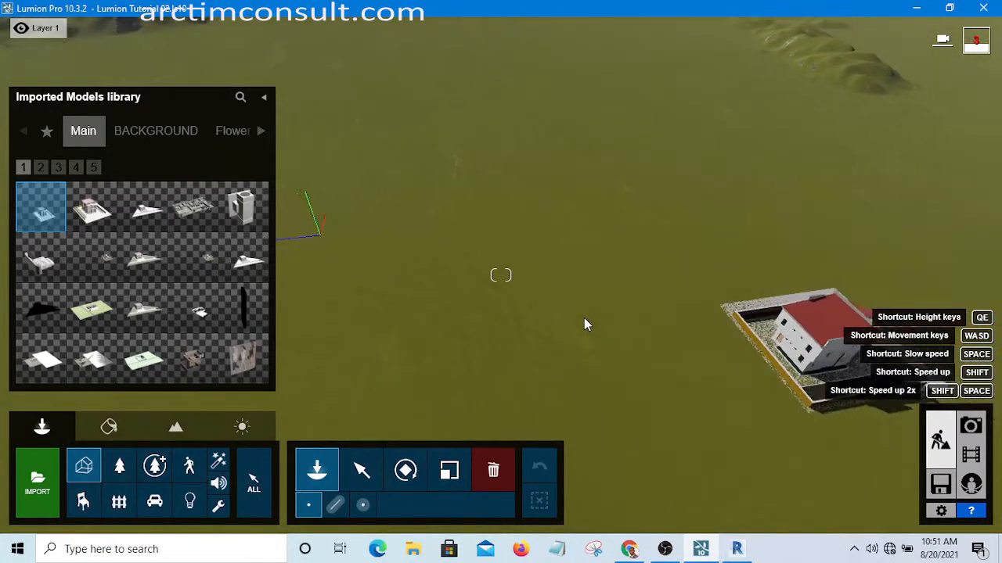
{"action": "key", "text": "s"}
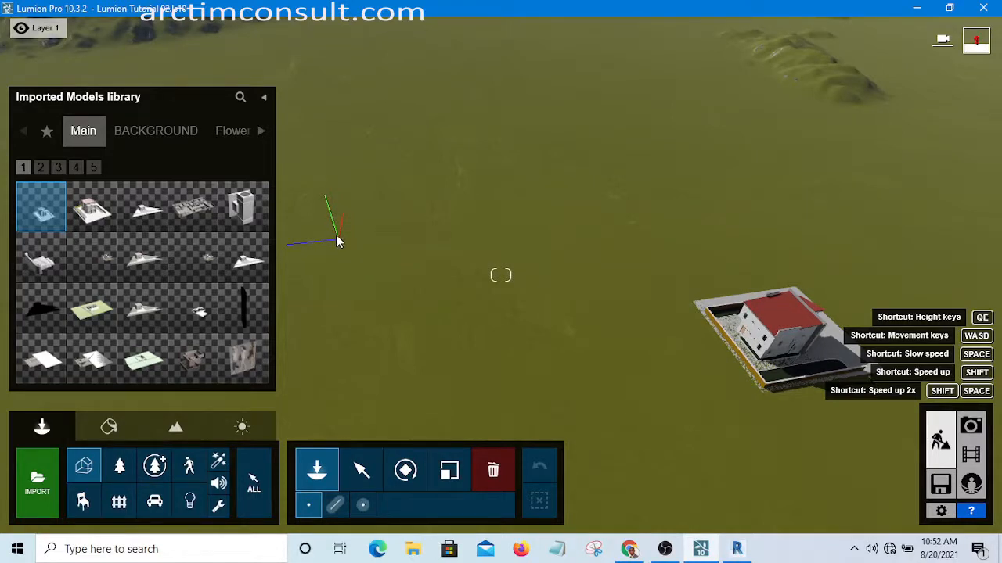
{"action": "left_click", "coordinate": [337, 237]}
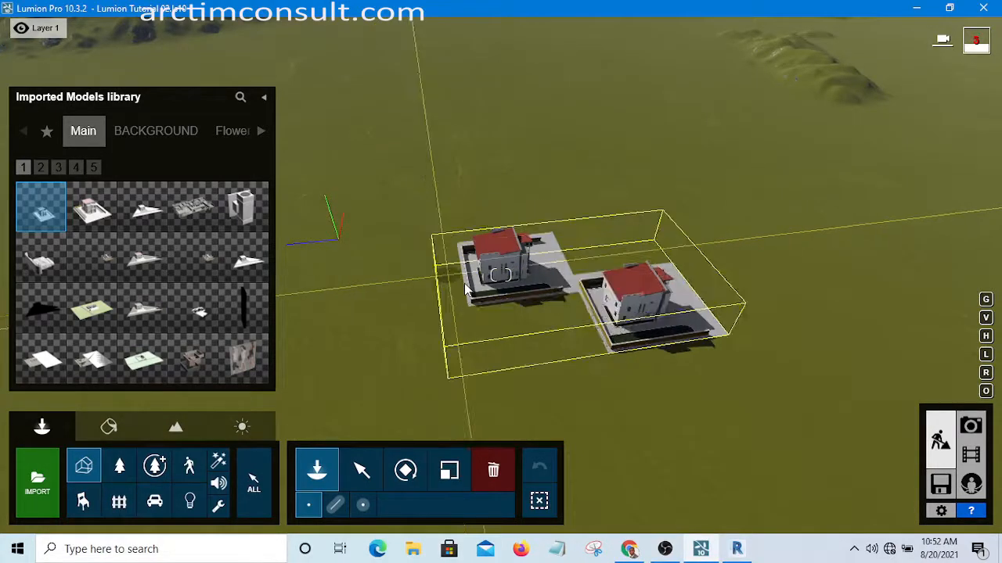
{"action": "key", "text": "Escape"}
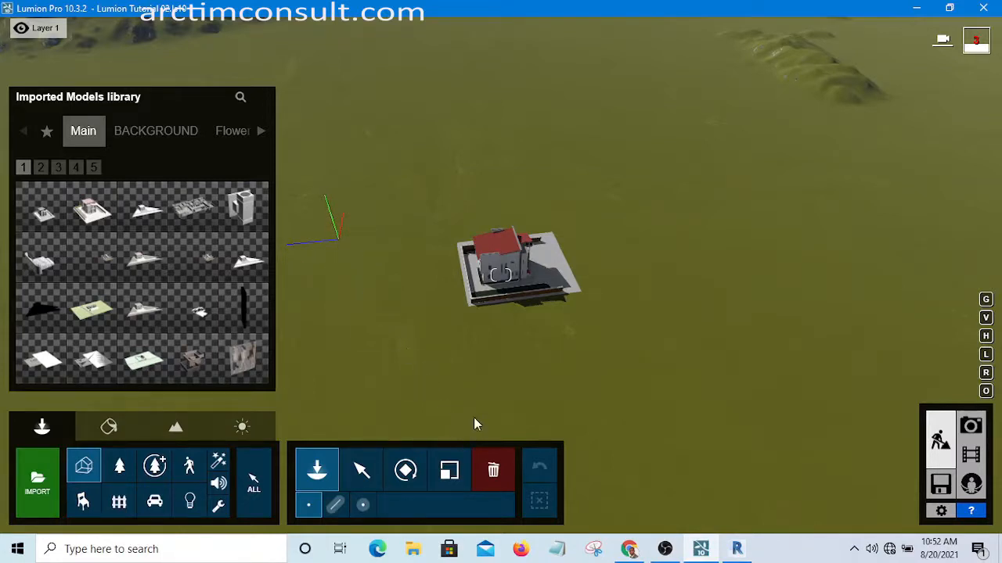
Move the camera forward to examine the placed house and its fenced compound up close
{"action": "left_click", "coordinate": [361, 474]}
{"action": "key", "text": "w"}
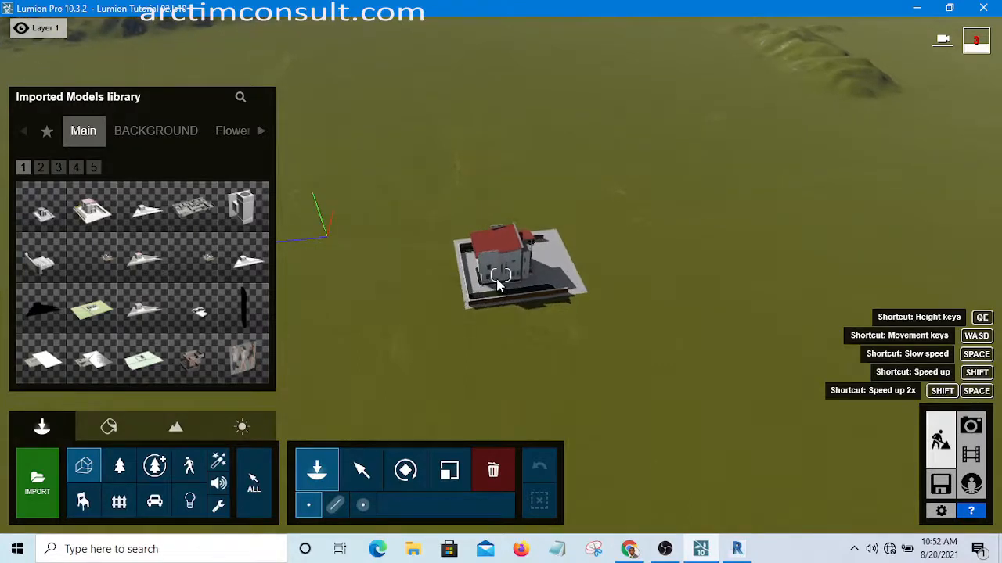
{"action": "key", "text": "w"}
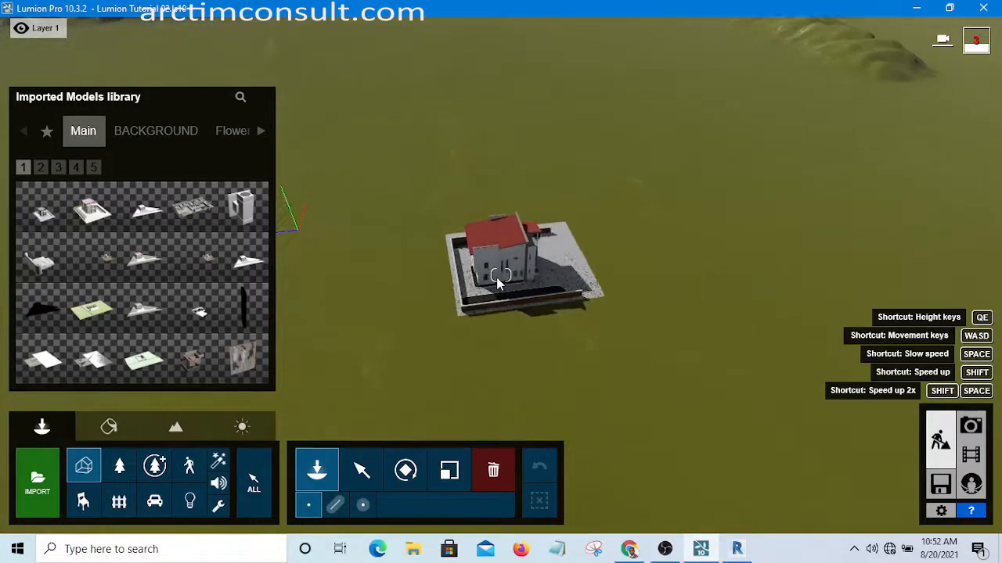
{"action": "key", "text": "w"}
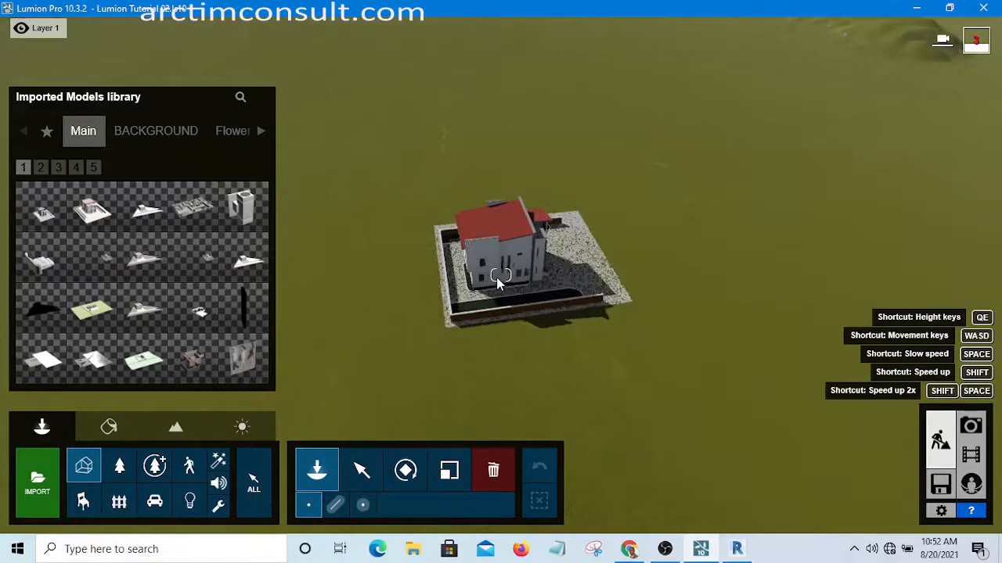
{"action": "key", "text": "w"}
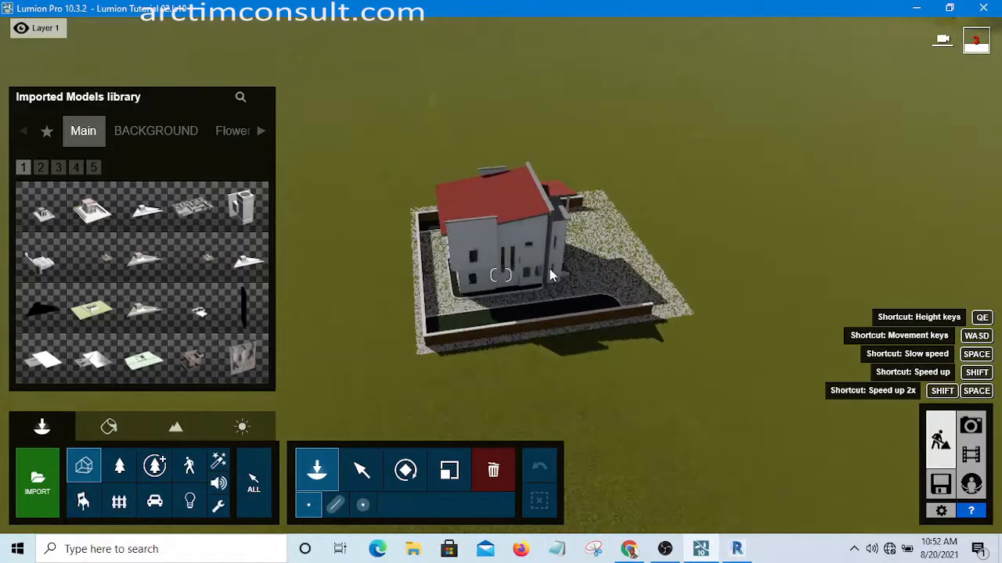
{"action": "key", "text": "w"}
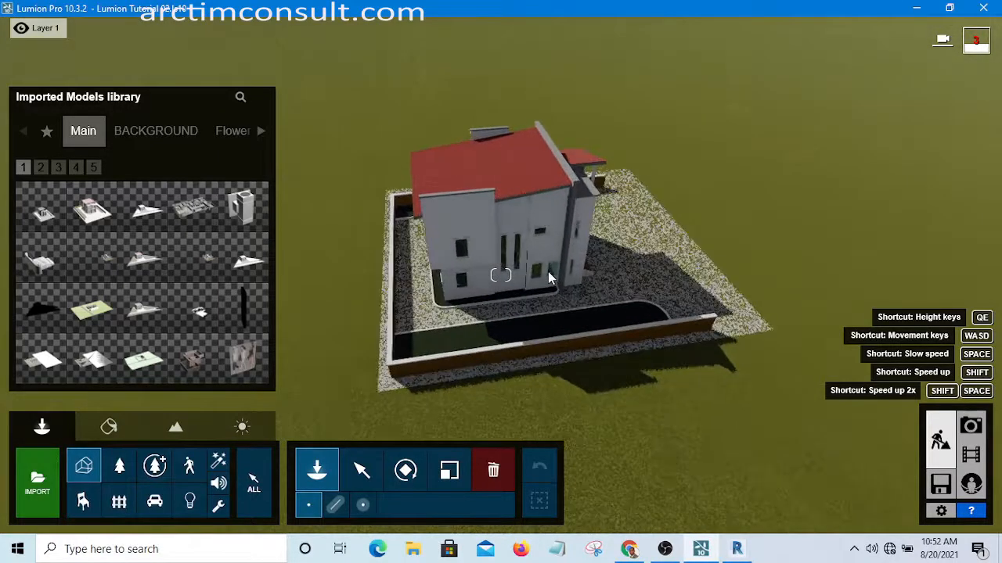
{"action": "key", "text": "w"}
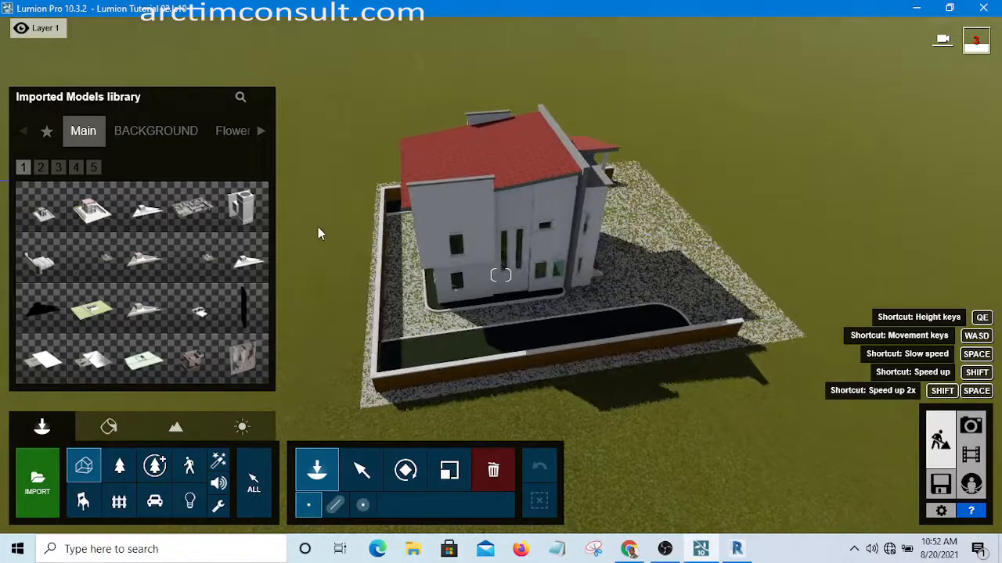
{"action": "key", "text": "w"}
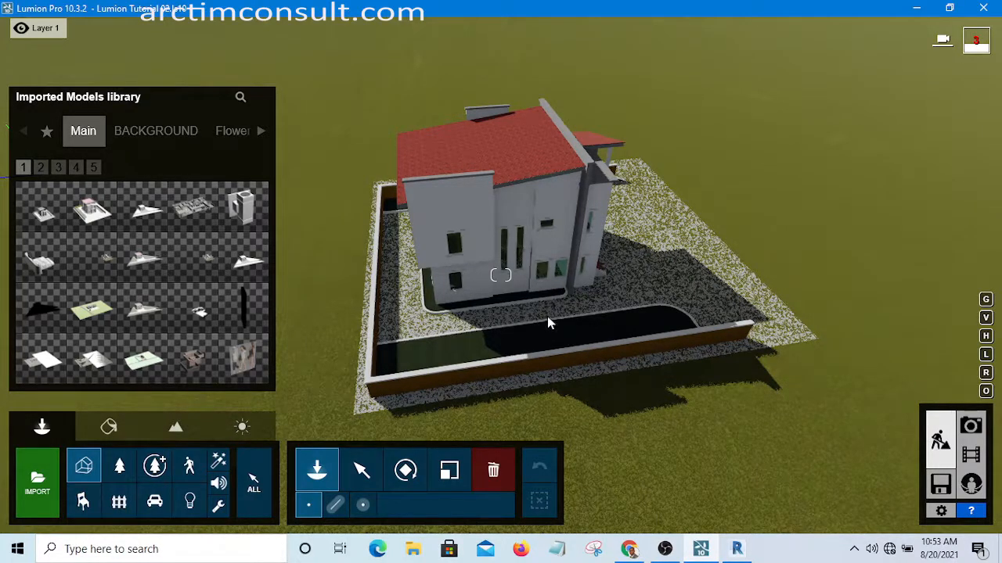
Store the current camera view of the house in photo slot 2 of Photo mode and return to Build mode
{"action": "left_click", "coordinate": [972, 428]}
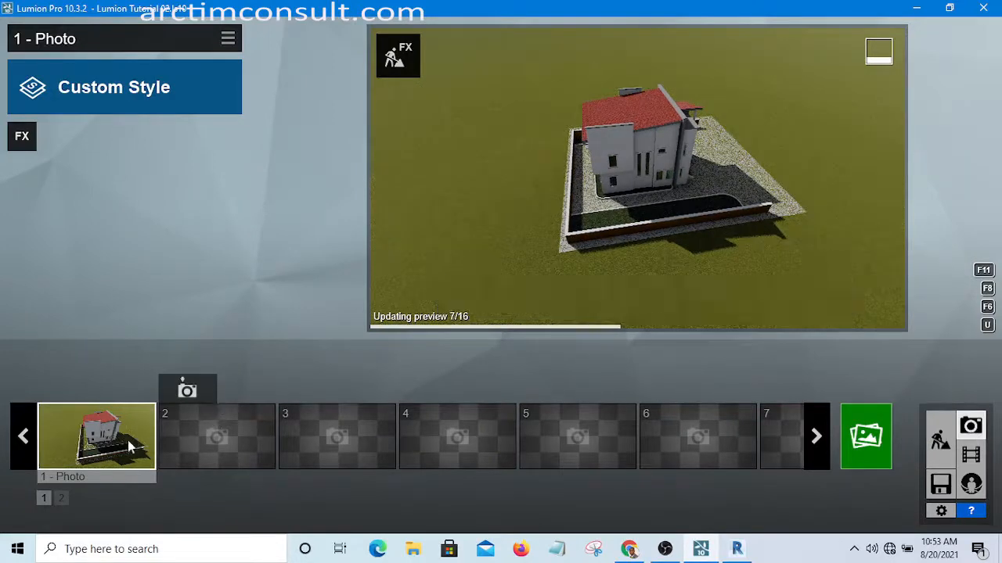
{"action": "mouse_move", "coordinate": [63, 450]}
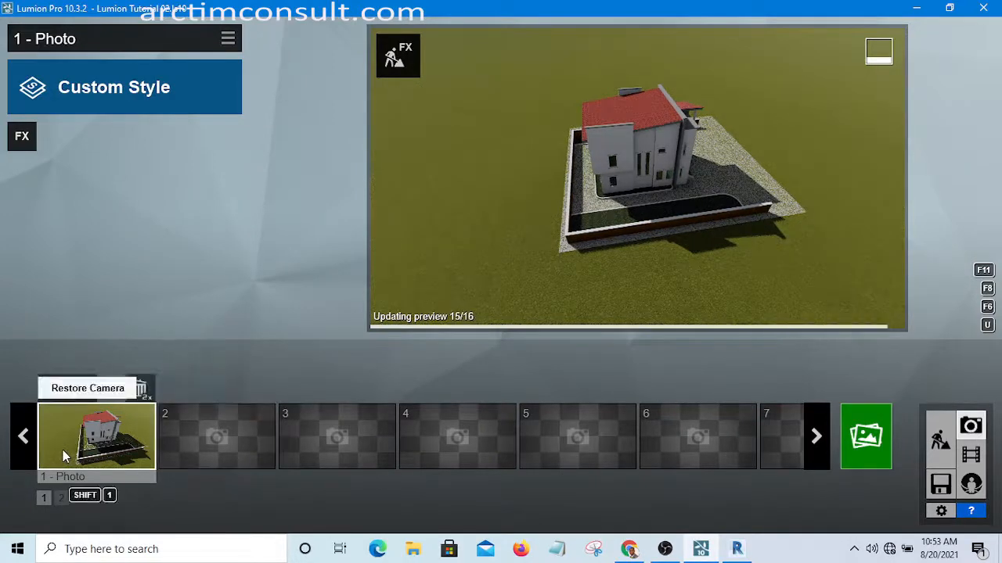
{"action": "mouse_move", "coordinate": [217, 440]}
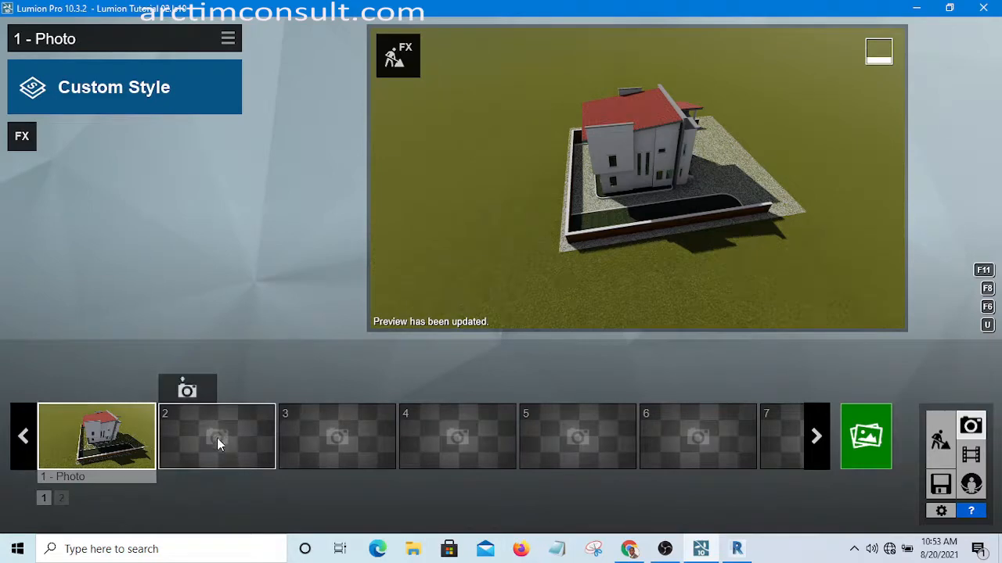
{"action": "left_click", "coordinate": [190, 392]}
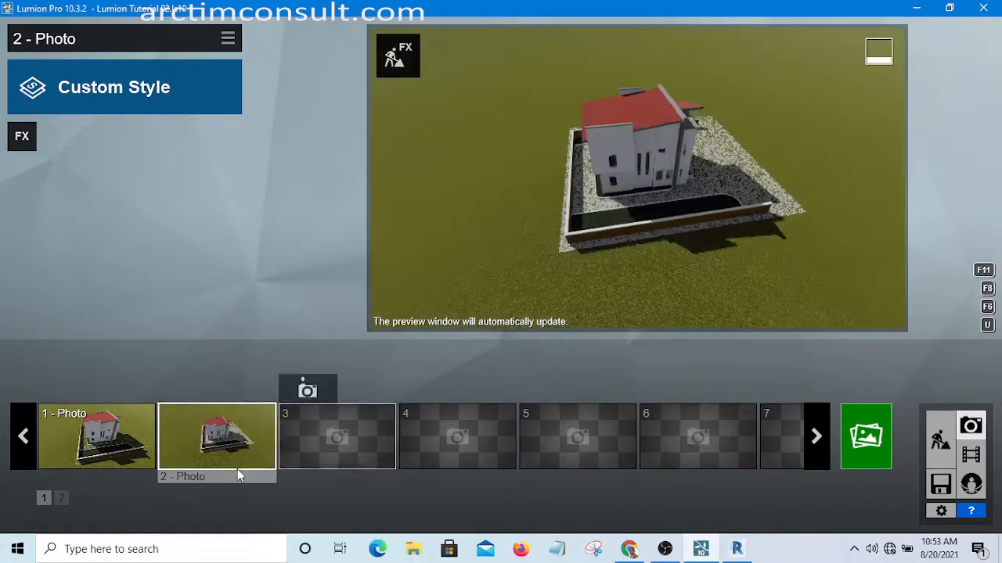
{"action": "mouse_move", "coordinate": [225, 463]}
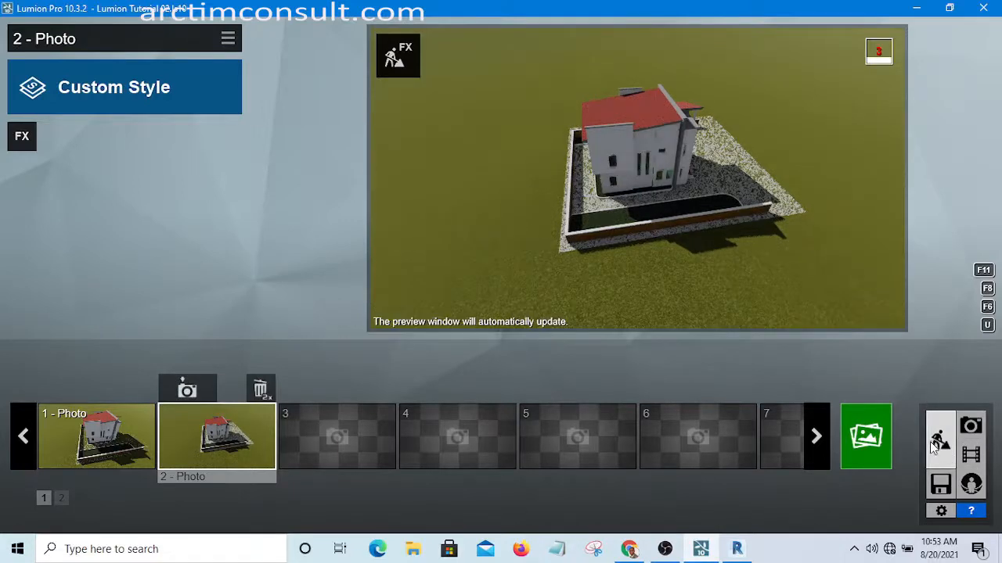
{"action": "left_click", "coordinate": [936, 445]}
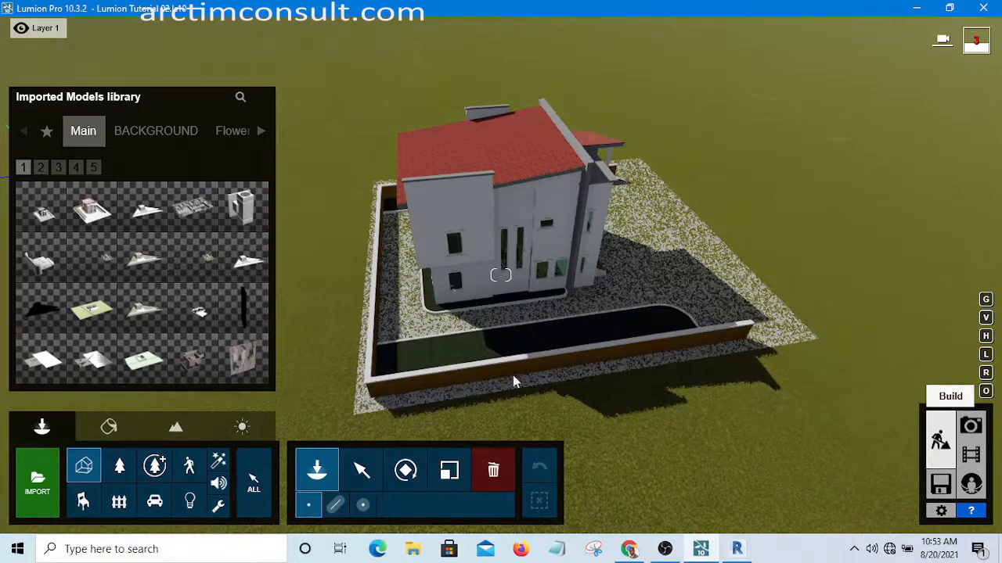
Select the placed house model and raise it vertically until its paved base sits clear of the terrain grass
{"action": "left_click", "coordinate": [361, 473]}
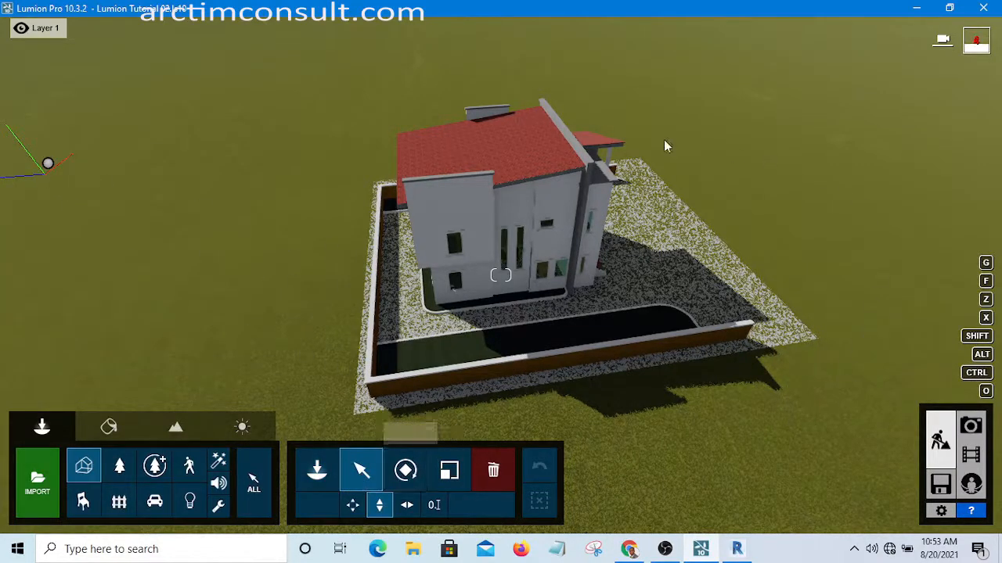
{"action": "left_click", "coordinate": [641, 286]}
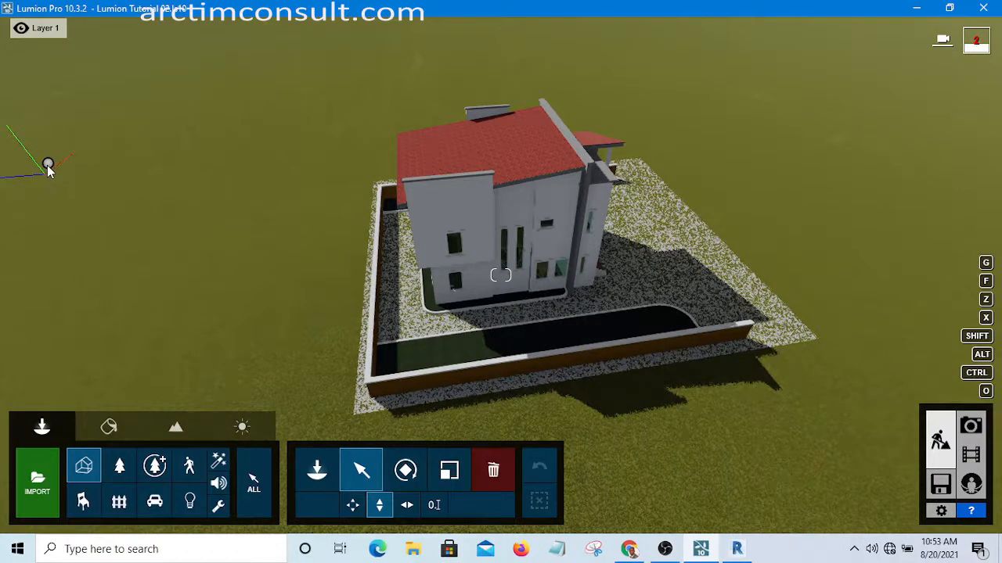
{"action": "left_click", "coordinate": [49, 167]}
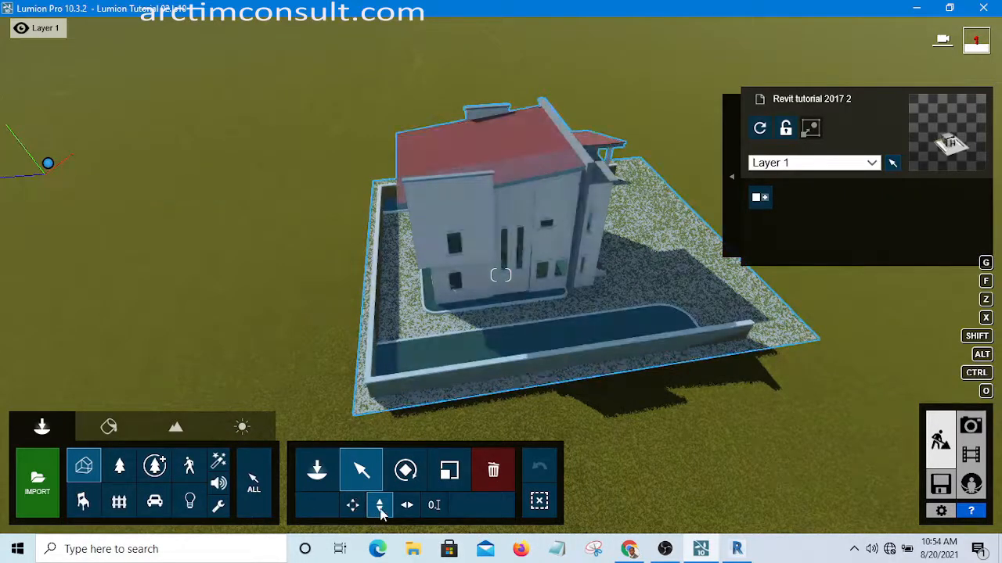
{"action": "left_click", "coordinate": [379, 507]}
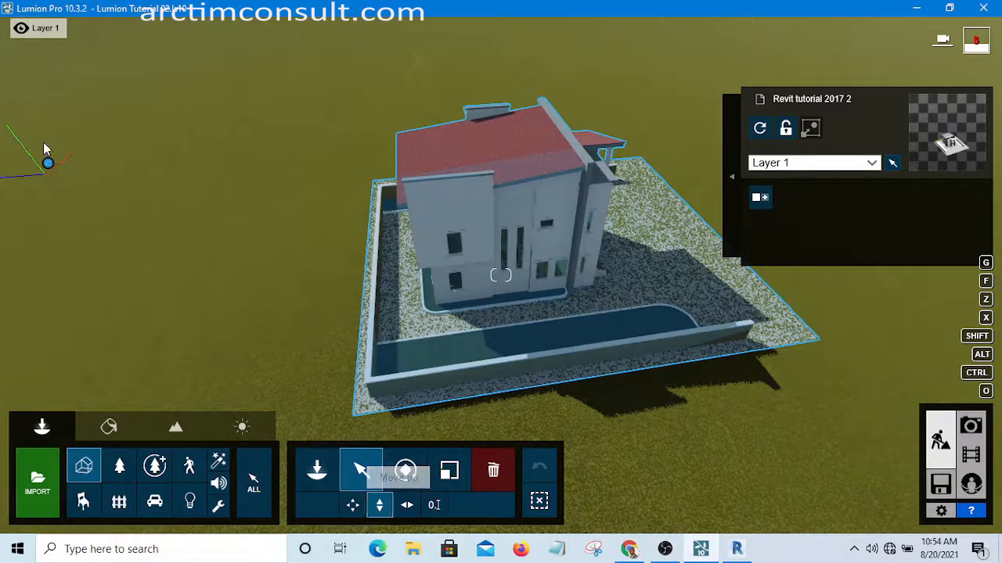
{"action": "left_click_drag", "start_coordinate": [38, 104], "coordinate": [10, 19]}
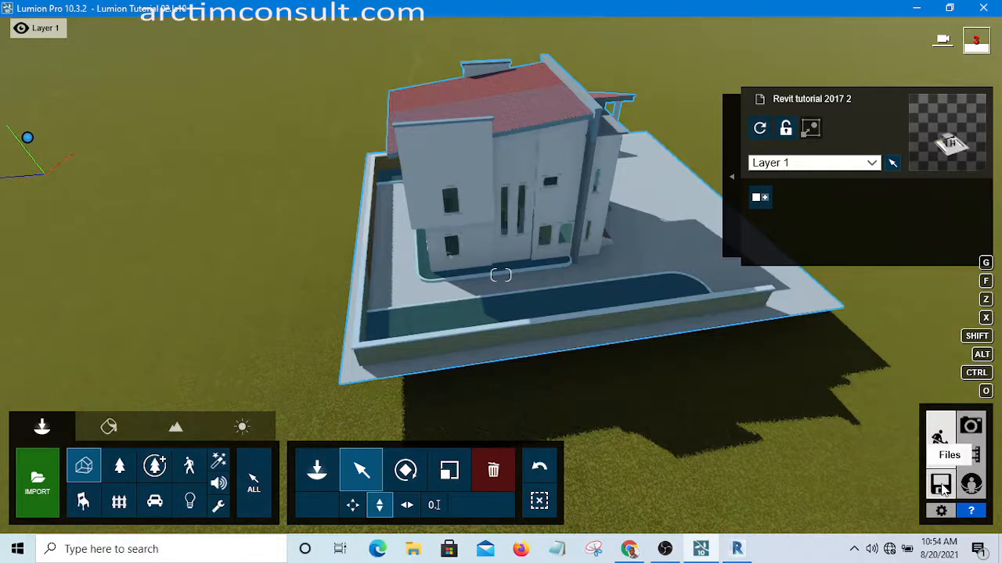
Save the project to its existing file Lumion Tutorial 02.ls10 and return to Build mode
{"action": "left_click", "coordinate": [941, 486]}
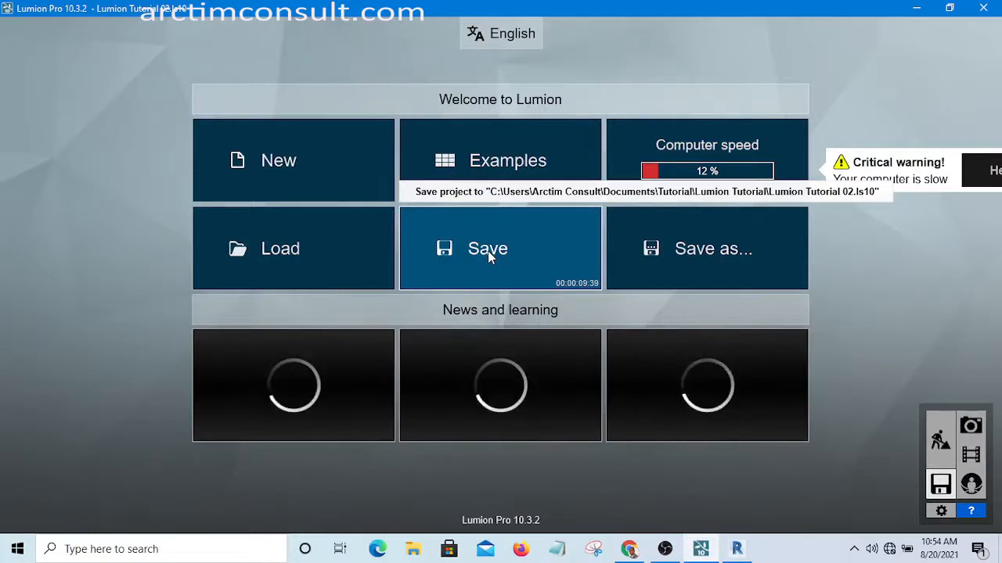
{"action": "left_click", "coordinate": [487, 251]}
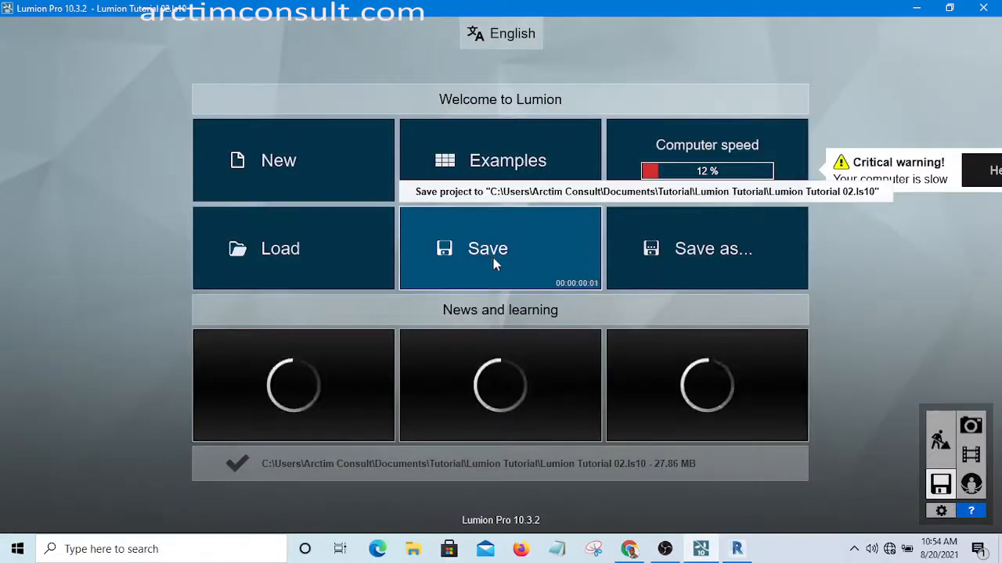
{"action": "left_click", "coordinate": [942, 439]}
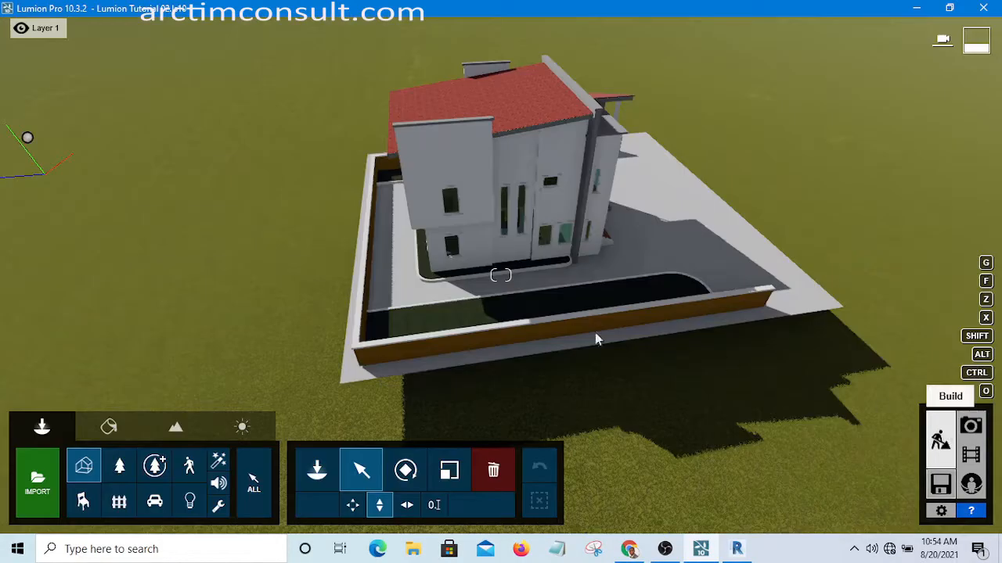
Examine the raised house's facade, driveway and lawn strips from close up and farther back
{"action": "left_click", "coordinate": [584, 271]}
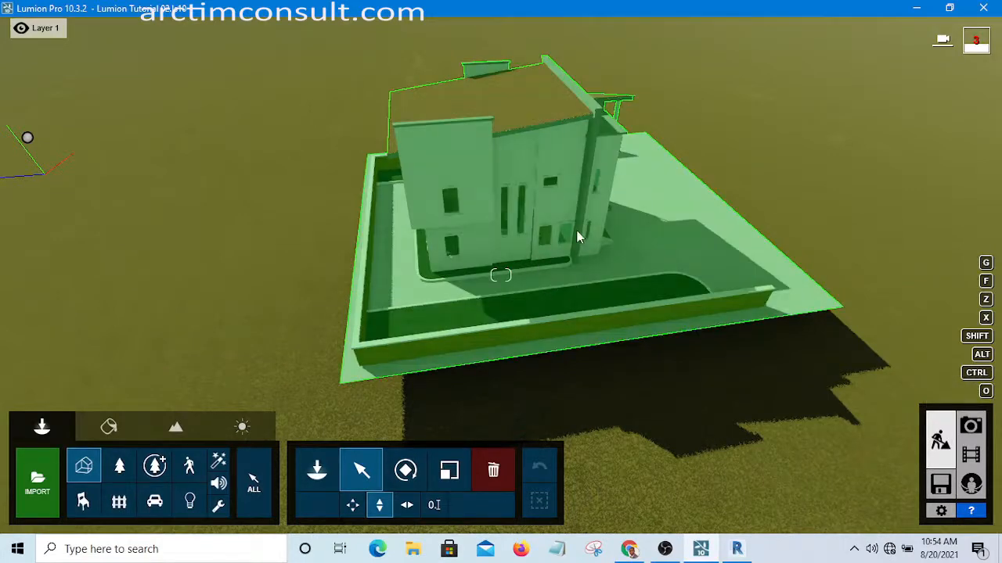
{"action": "scroll", "coordinate": [570, 237], "scroll_direction": "up", "scroll_amount": 8}
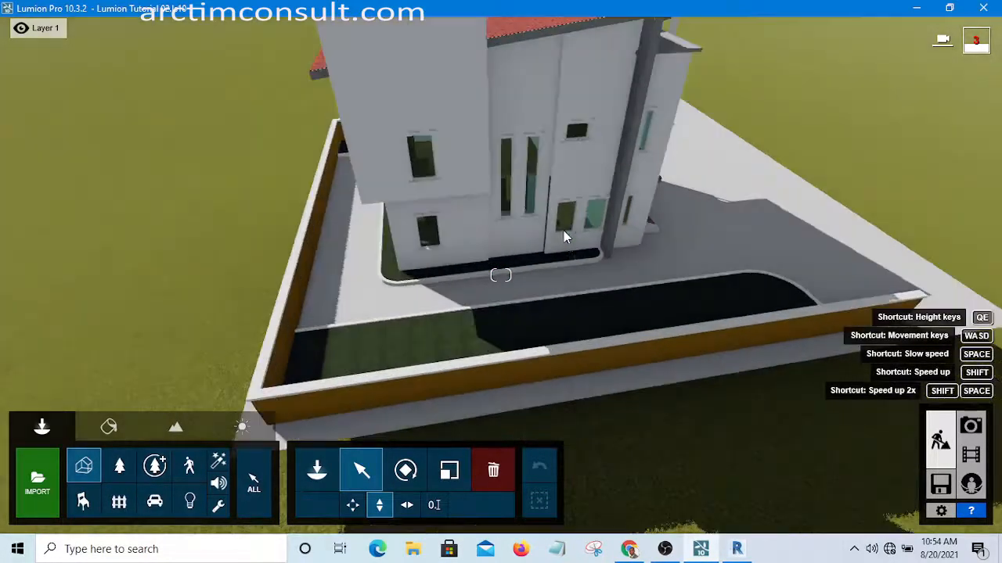
{"action": "scroll", "coordinate": [614, 328], "scroll_direction": "up", "scroll_amount": 7}
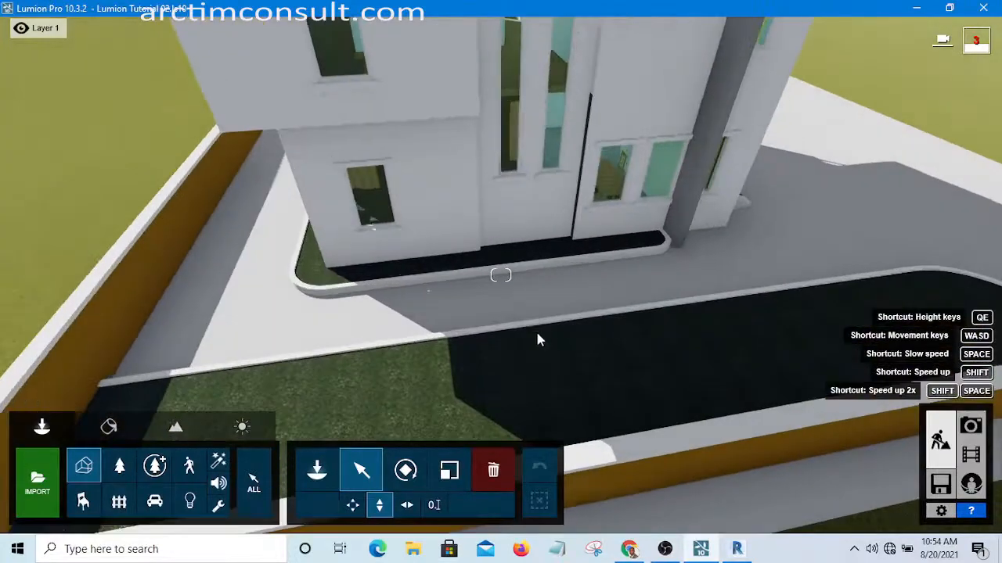
{"action": "scroll", "coordinate": [529, 362], "scroll_direction": "up", "scroll_amount": 8}
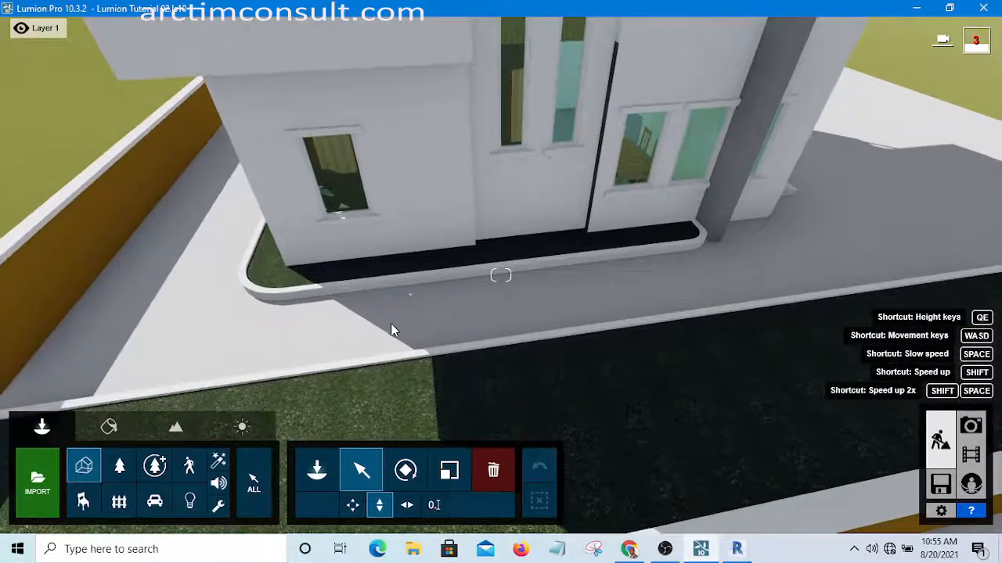
{"action": "scroll", "coordinate": [391, 323], "scroll_direction": "down", "scroll_amount": 8}
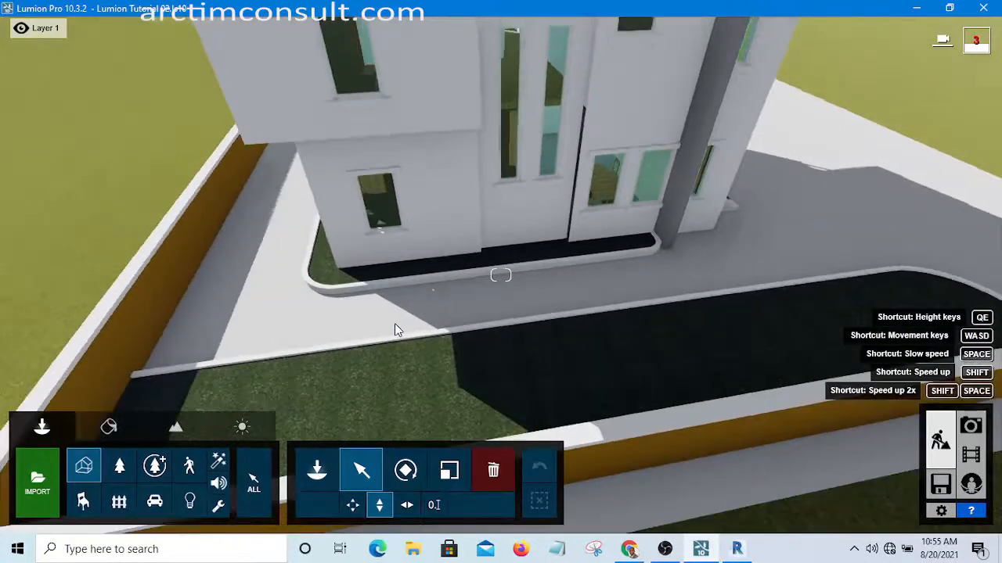
{"action": "scroll", "coordinate": [398, 331], "scroll_direction": "down", "scroll_amount": 6}
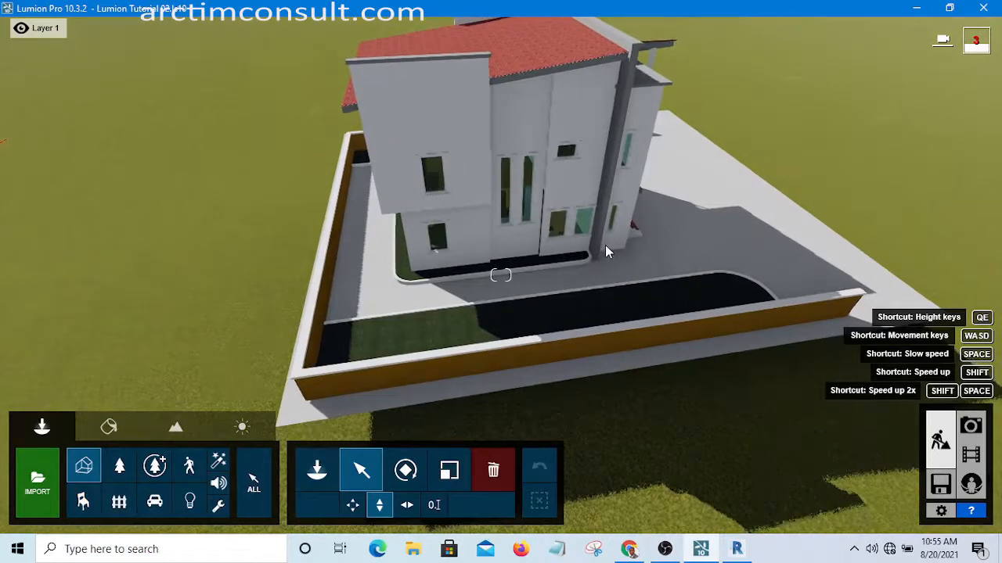
{"action": "scroll", "coordinate": [605, 245], "scroll_direction": "up", "scroll_amount": 2}
{"action": "scroll", "coordinate": [605, 246], "scroll_direction": "up", "scroll_amount": 2}
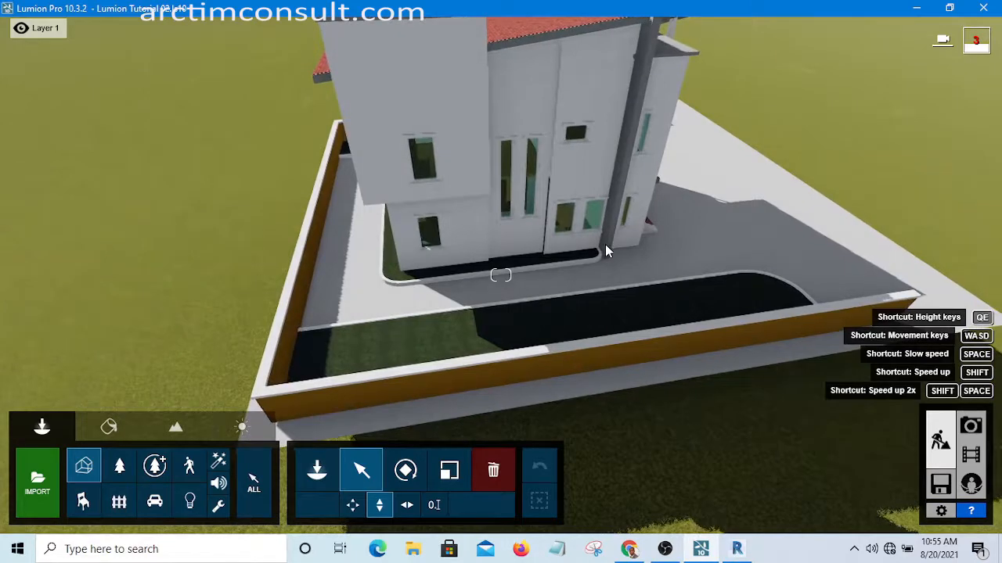
{"action": "left_click", "coordinate": [606, 248]}
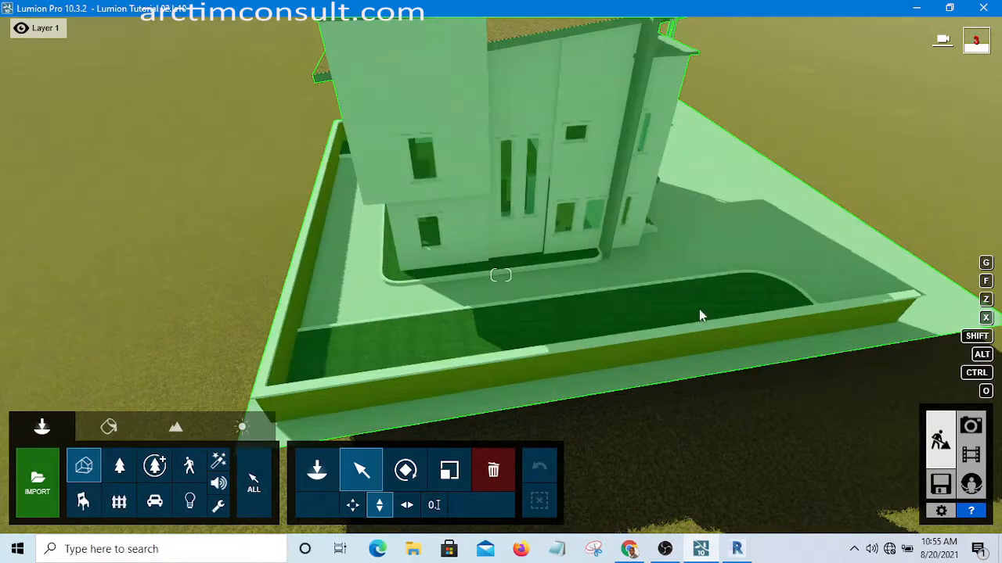
Switch to Revit and select the lawn floor beside the fence in the 3D view
{"action": "left_click", "coordinate": [734, 551]}
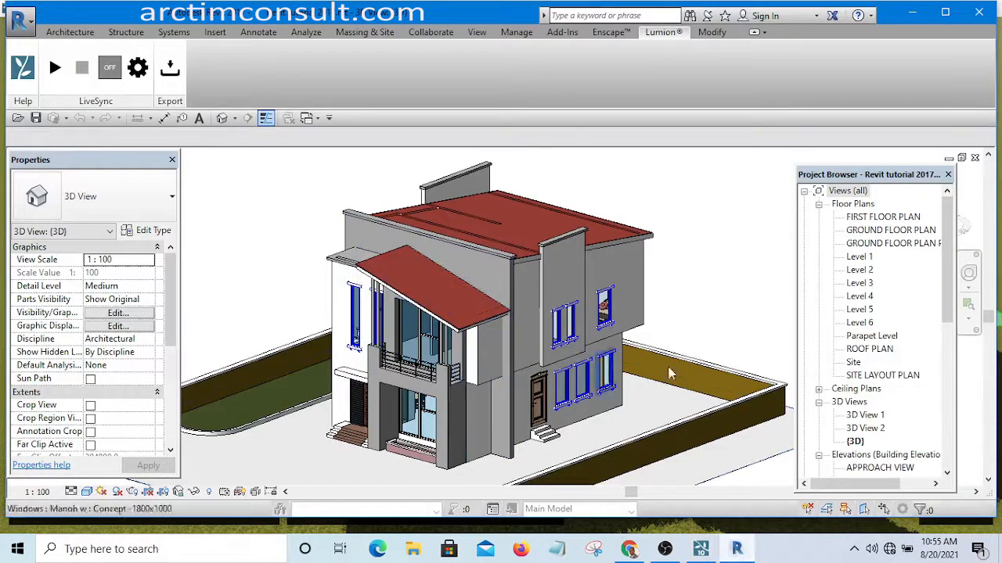
{"action": "scroll", "coordinate": [705, 300], "scroll_direction": "down", "scroll_amount": 2}
{"action": "scroll", "coordinate": [399, 413], "scroll_direction": "up", "scroll_amount": 5}
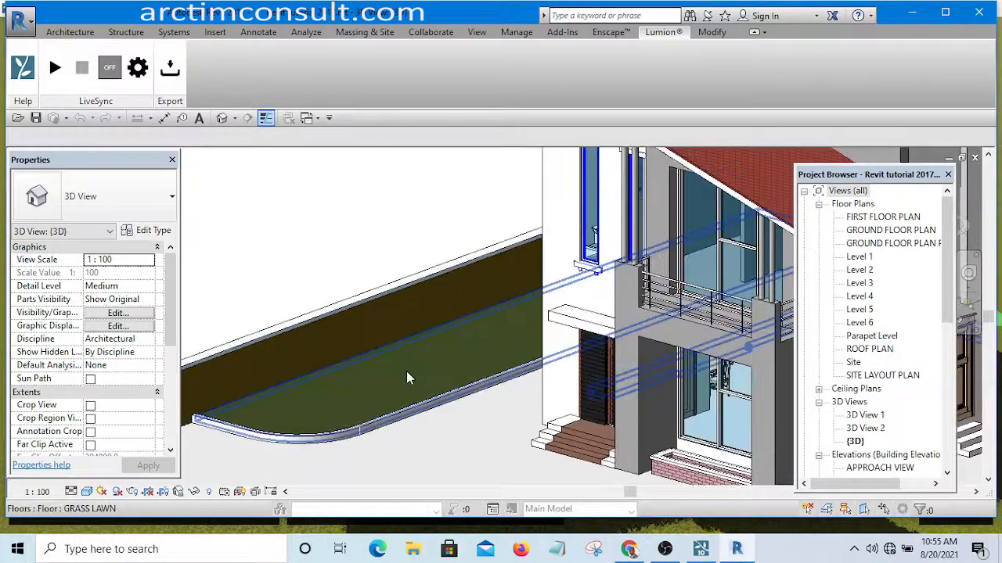
{"action": "left_click", "coordinate": [407, 376]}
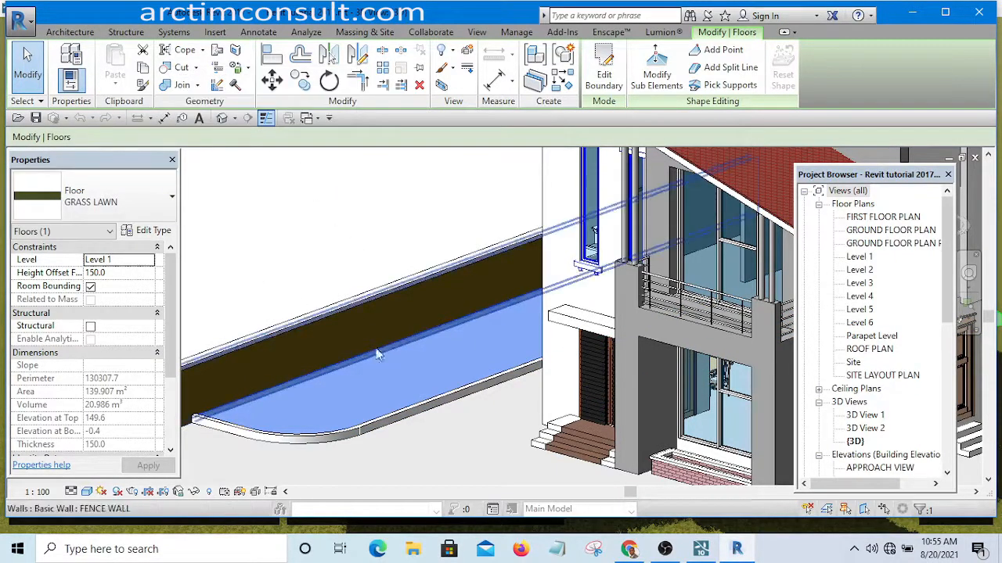
Check the material assigned to the lawn floor type's structure layer, and close its dialogs without changes
{"action": "left_click", "coordinate": [152, 231]}
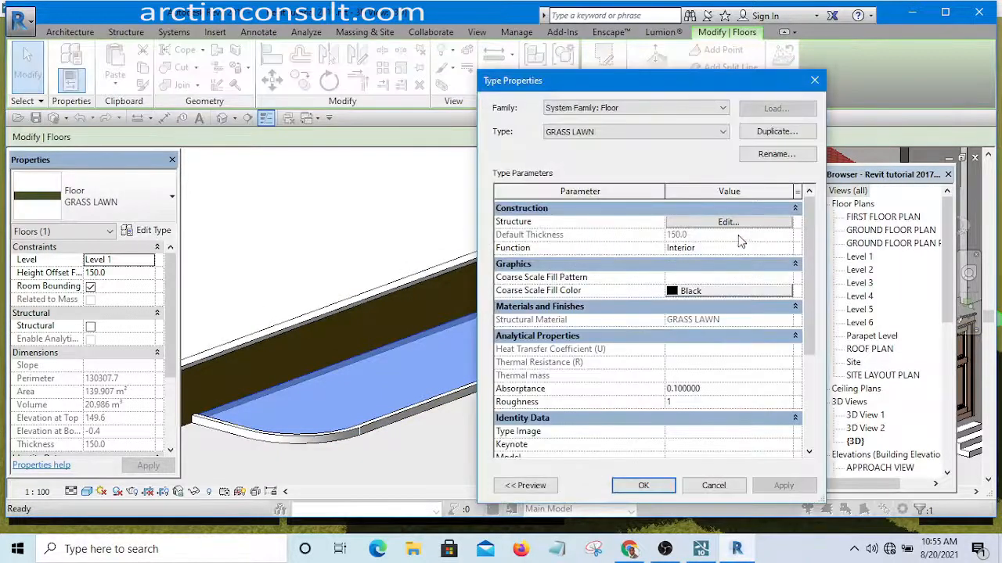
{"action": "left_click", "coordinate": [728, 222]}
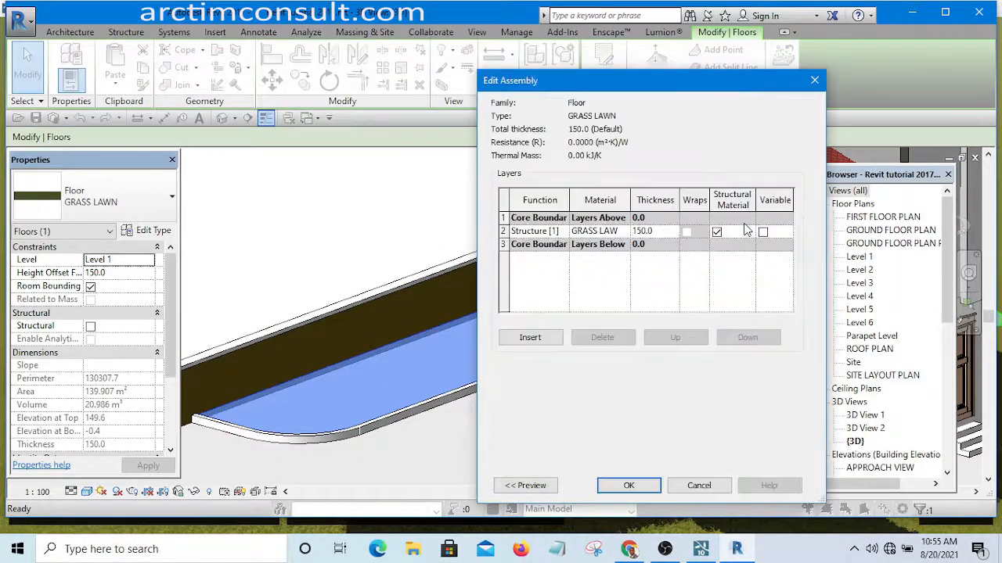
{"action": "left_click", "coordinate": [626, 231]}
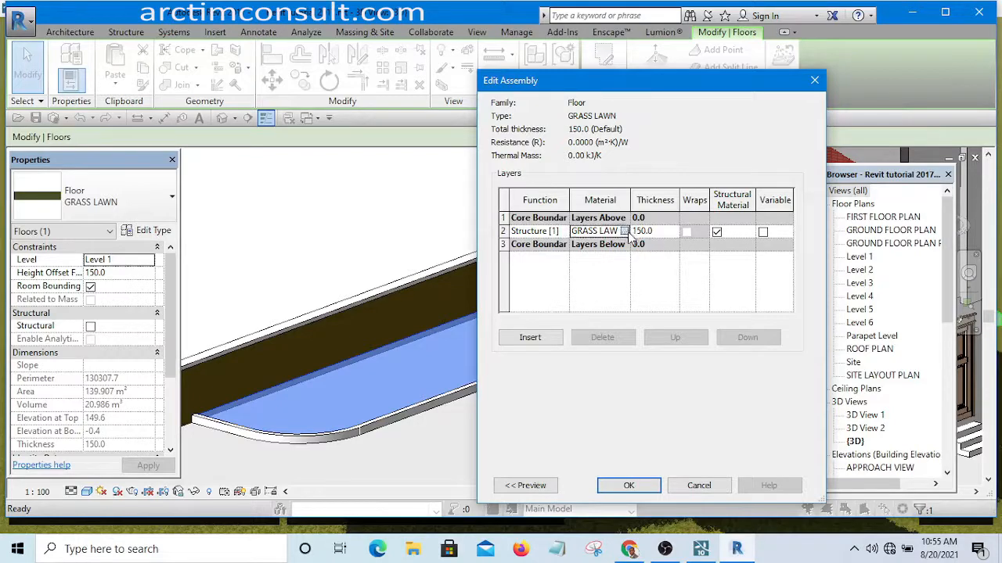
{"action": "left_click", "coordinate": [625, 232]}
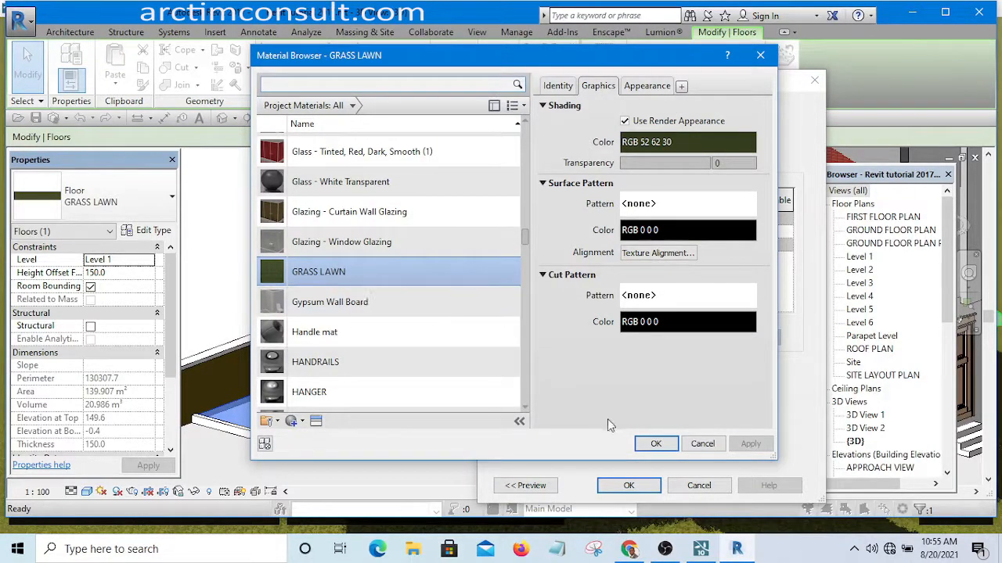
{"action": "left_click", "coordinate": [653, 443]}
{"action": "left_click", "coordinate": [629, 486]}
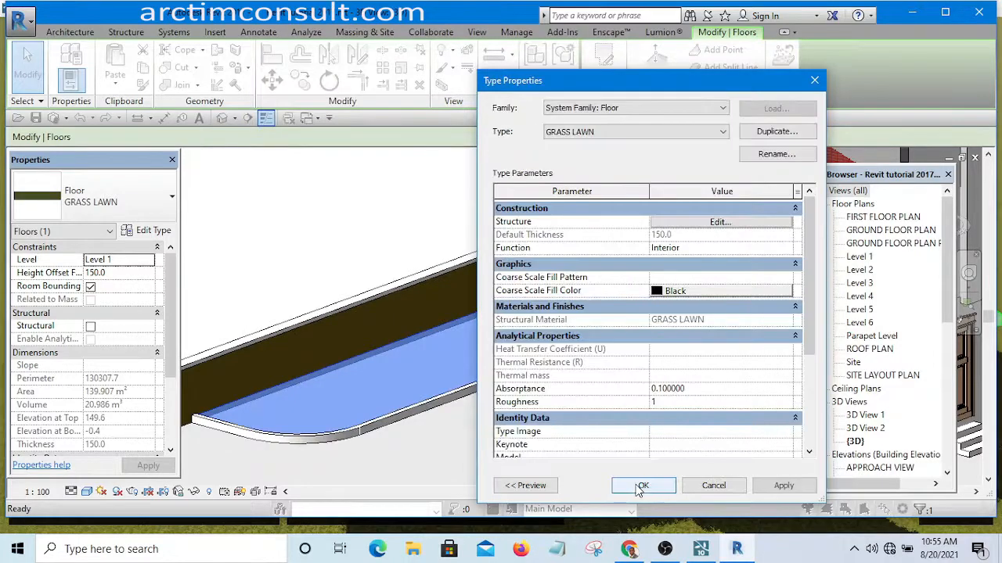
{"action": "left_click", "coordinate": [637, 494]}
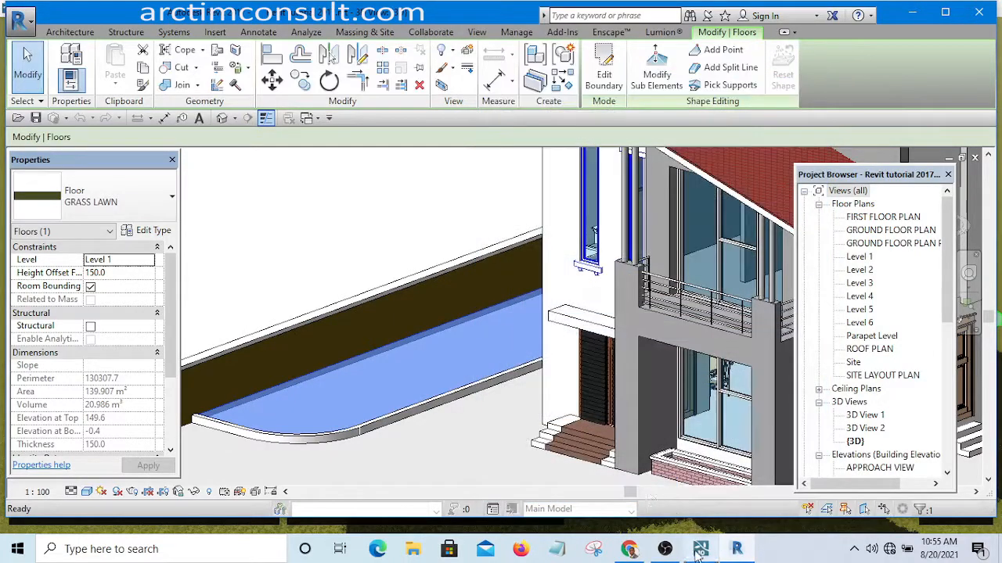
Switch back to Lumion and open the house's GRASS LAWN material for editing in the material library
{"action": "left_click", "coordinate": [701, 550]}
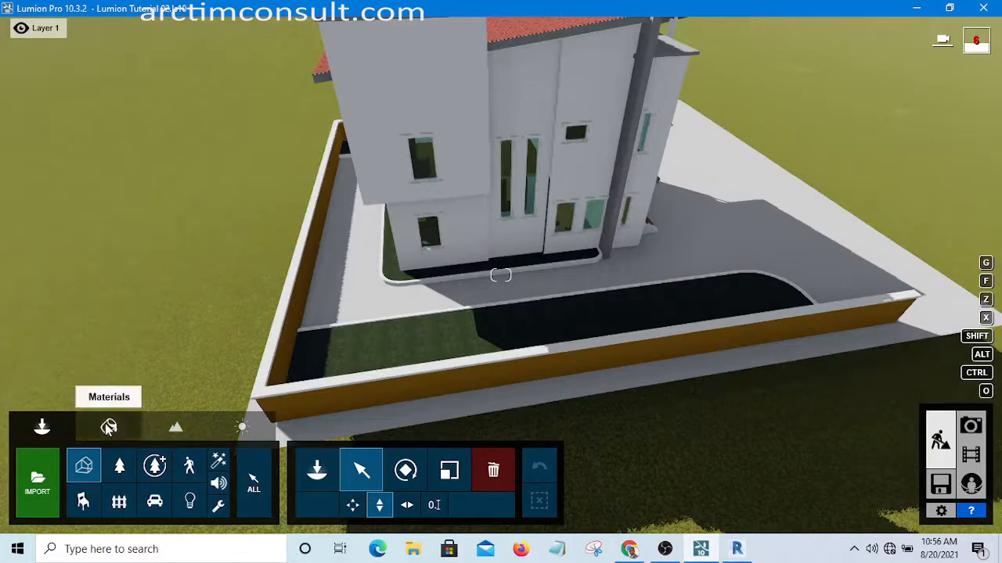
{"action": "left_click", "coordinate": [109, 427]}
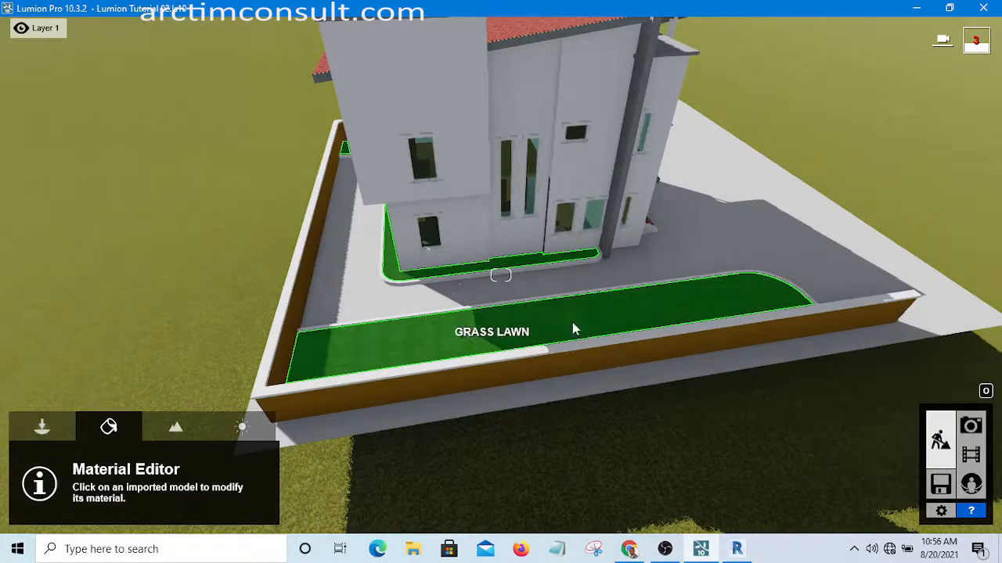
{"action": "left_click", "coordinate": [518, 332]}
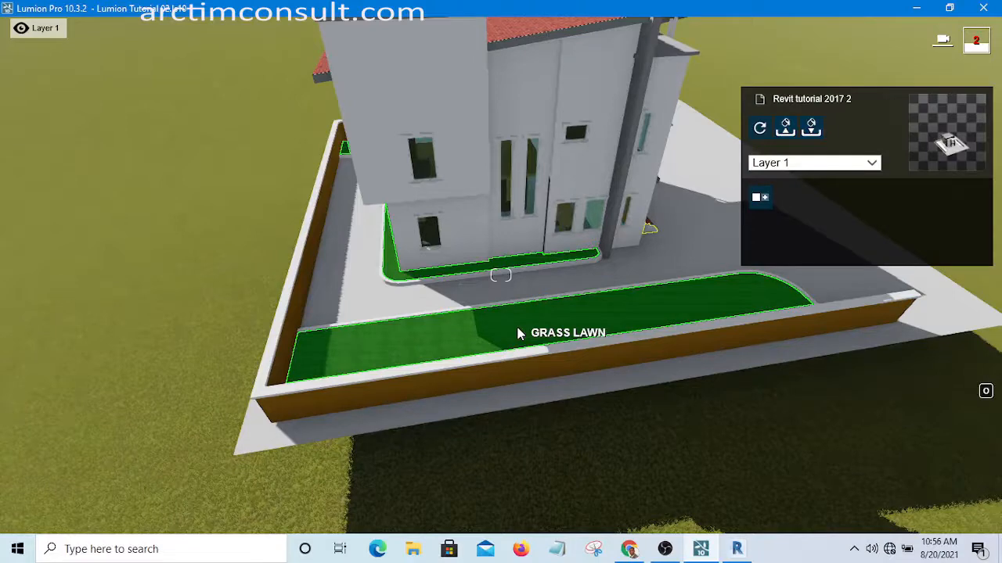
{"action": "left_click", "coordinate": [517, 333]}
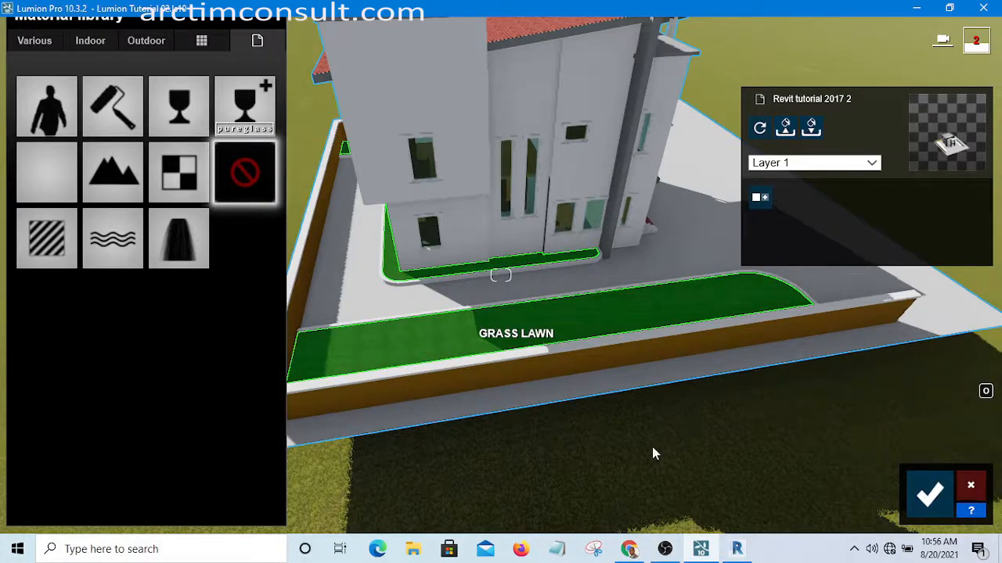
Examine the existing lawn surface beside the driveway and along the house wall from close up and farther back
{"action": "scroll", "coordinate": [652, 446], "scroll_direction": "up", "scroll_amount": 3}
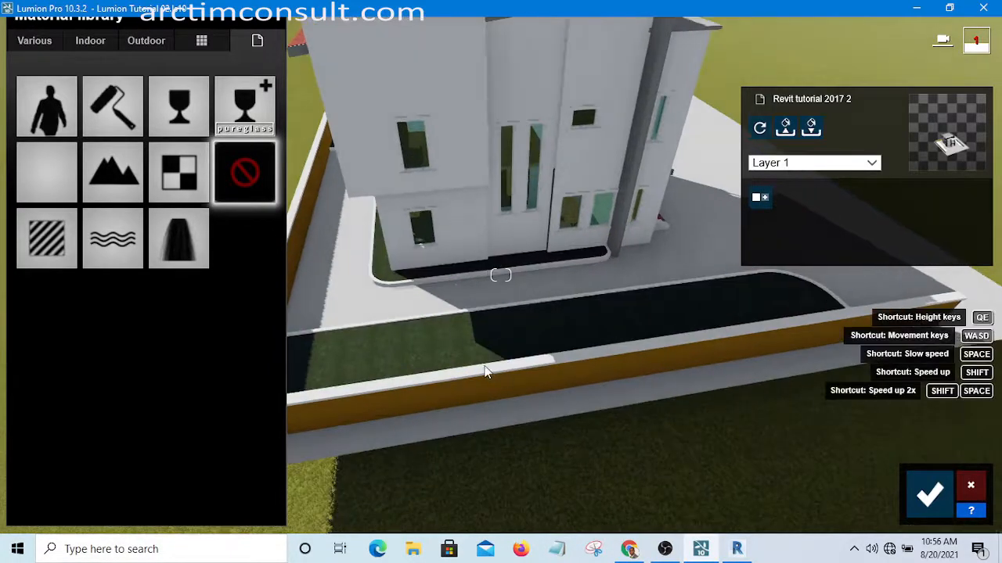
{"action": "scroll", "coordinate": [456, 362], "scroll_direction": "up", "scroll_amount": 3}
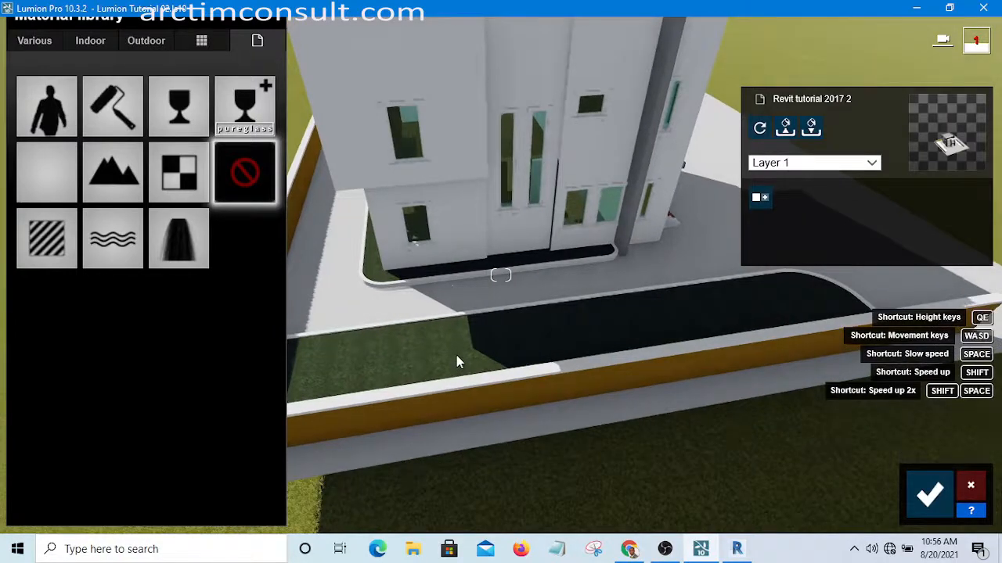
{"action": "scroll", "coordinate": [456, 362], "scroll_direction": "up", "scroll_amount": 4}
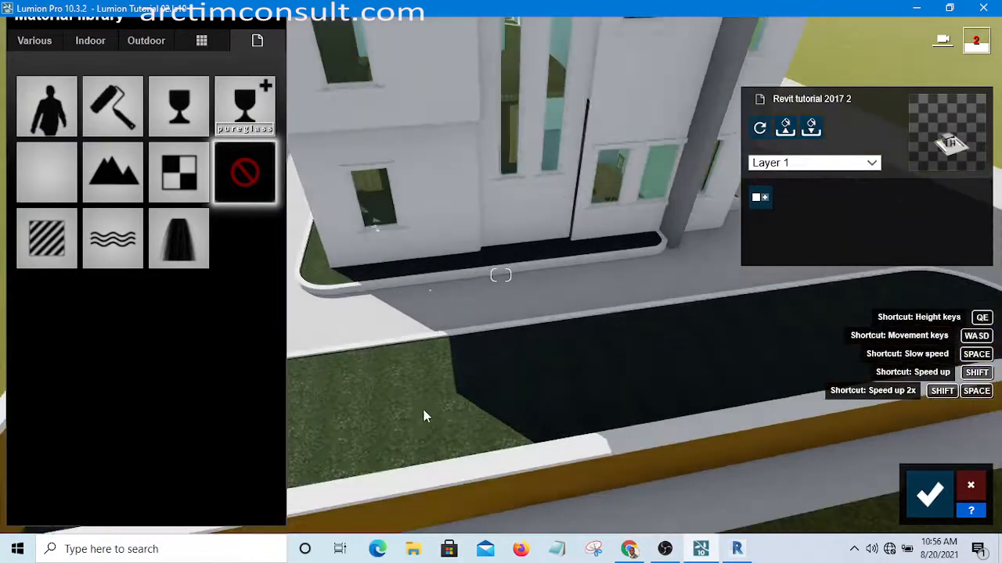
{"action": "scroll", "coordinate": [428, 460], "scroll_direction": "up", "scroll_amount": 5}
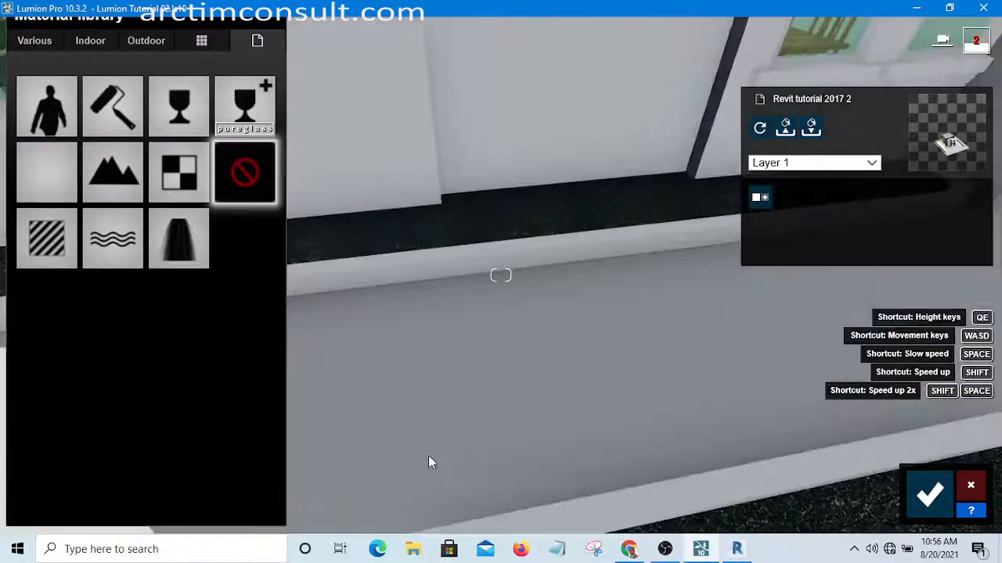
{"action": "scroll", "coordinate": [429, 457], "scroll_direction": "up", "scroll_amount": 4}
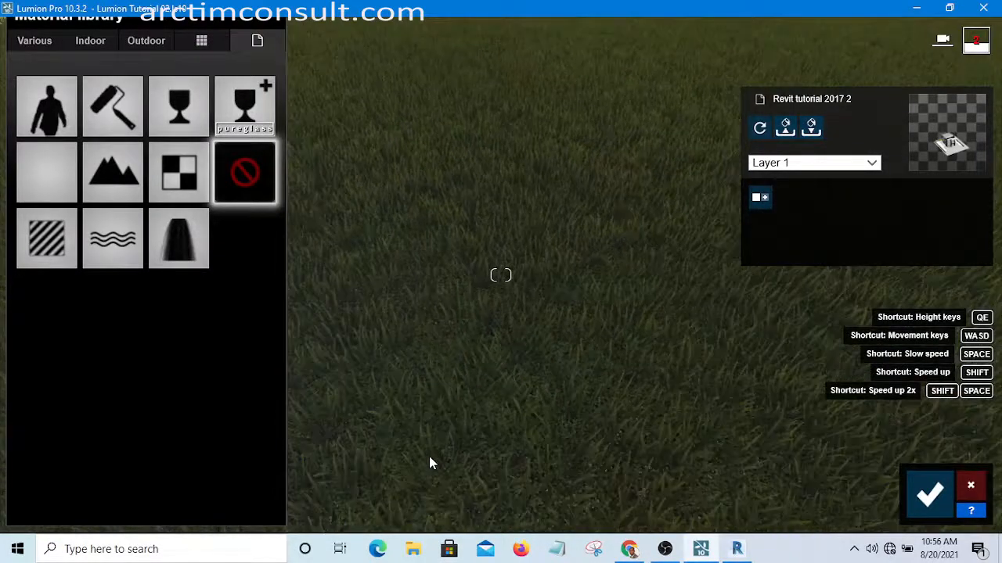
{"action": "scroll", "coordinate": [429, 462], "scroll_direction": "down", "scroll_amount": 4}
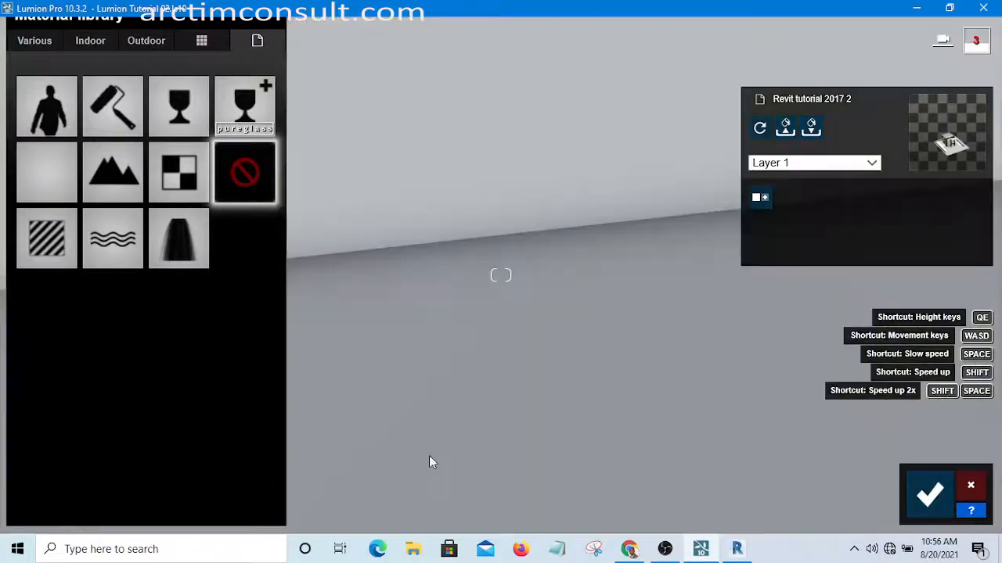
{"action": "scroll", "coordinate": [429, 462], "scroll_direction": "down", "scroll_amount": 5}
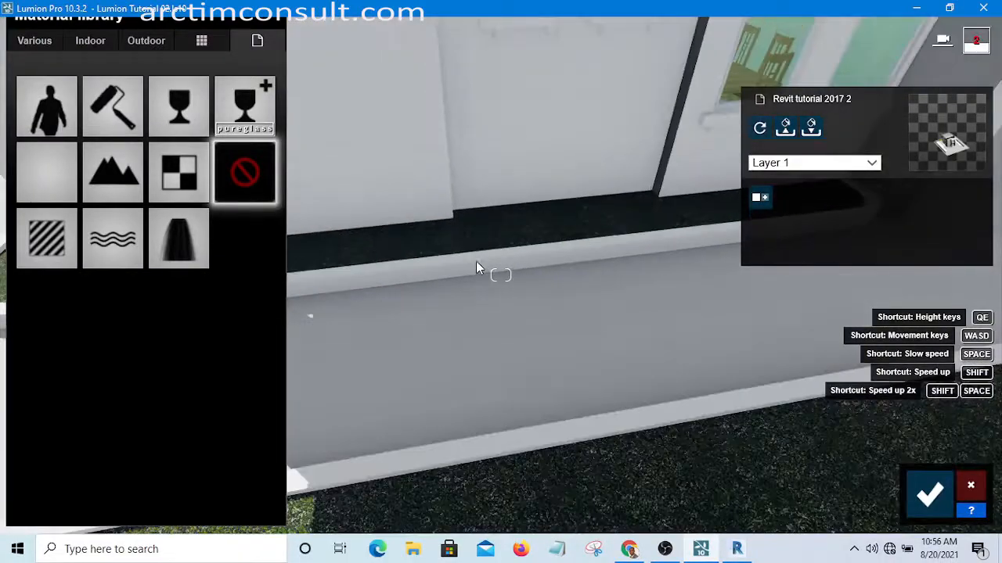
{"action": "scroll", "coordinate": [475, 275], "scroll_direction": "down", "scroll_amount": 4}
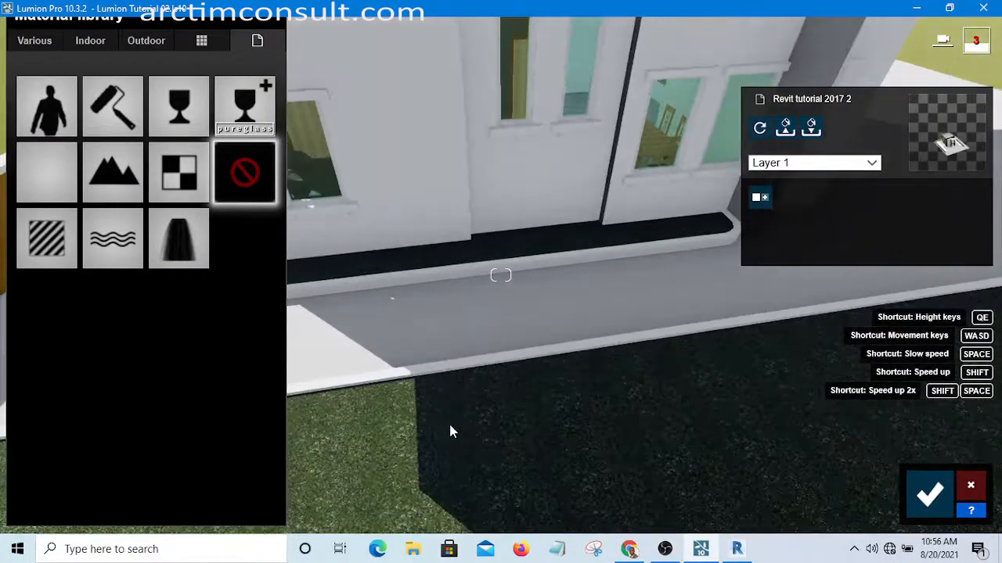
{"action": "scroll", "coordinate": [442, 446], "scroll_direction": "down", "scroll_amount": 3}
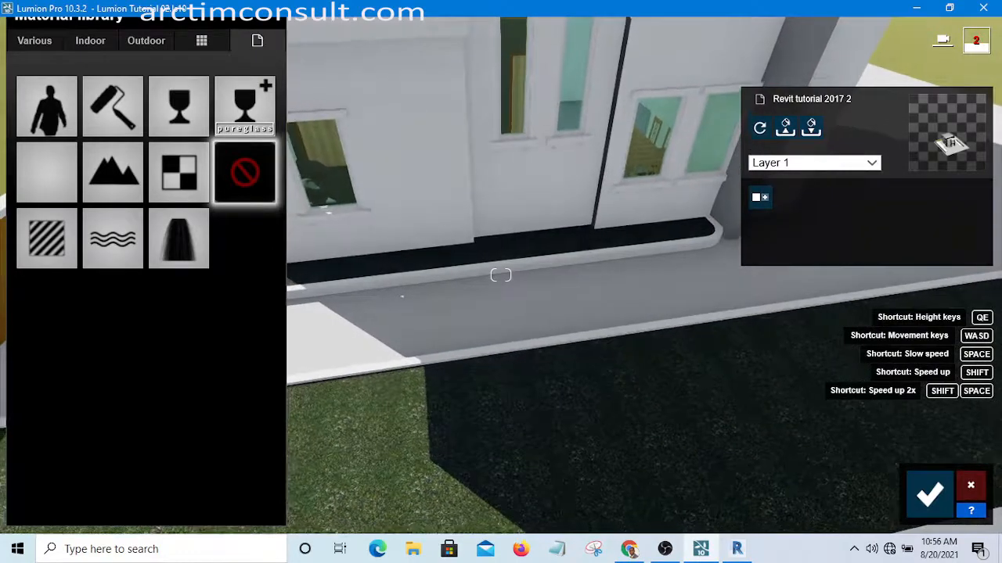
Assign the Landscape material to the house's GRASS LAWN surface
{"action": "right_click_drag", "start_coordinate": [500, 274], "coordinate": [419, 271]}
{"action": "right_click_drag", "start_coordinate": [450, 475], "coordinate": [430, 465]}
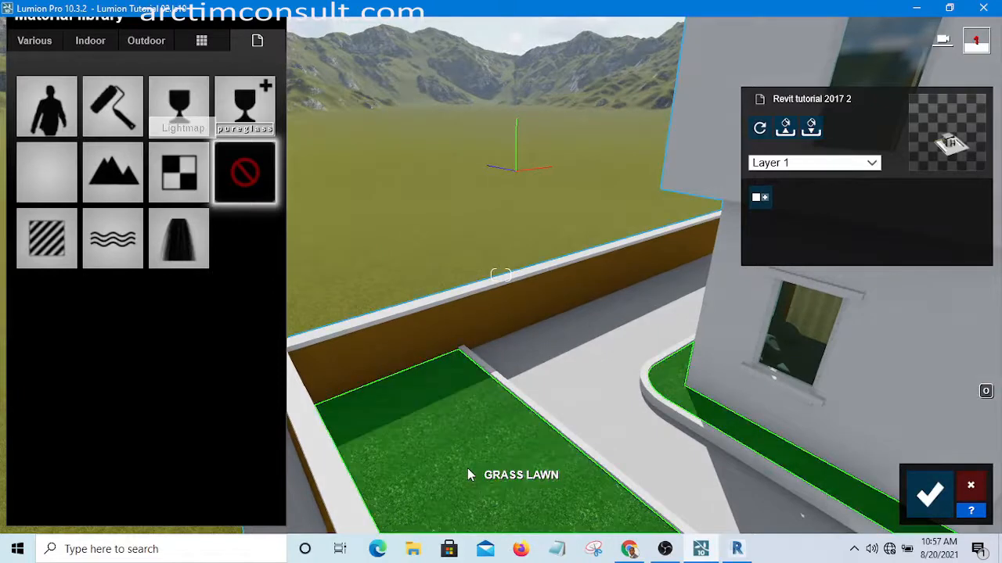
{"action": "left_click", "coordinate": [467, 475]}
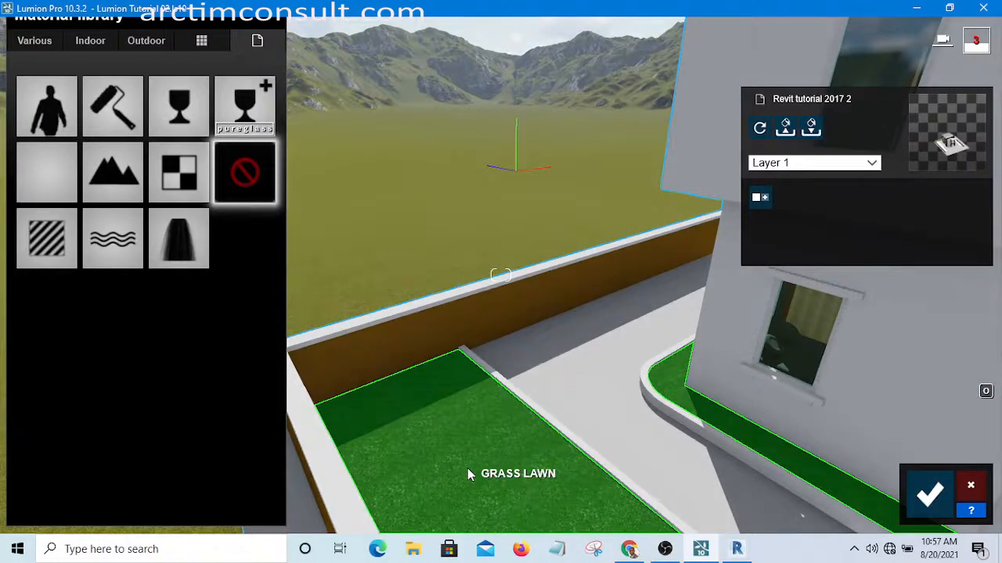
{"action": "left_click", "coordinate": [109, 168]}
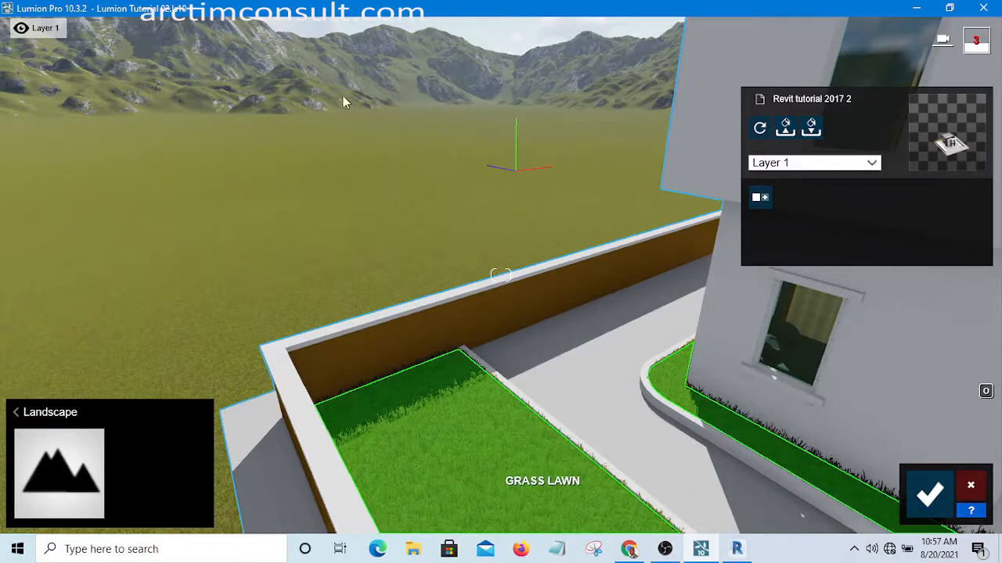
{"action": "left_click", "coordinate": [417, 454]}
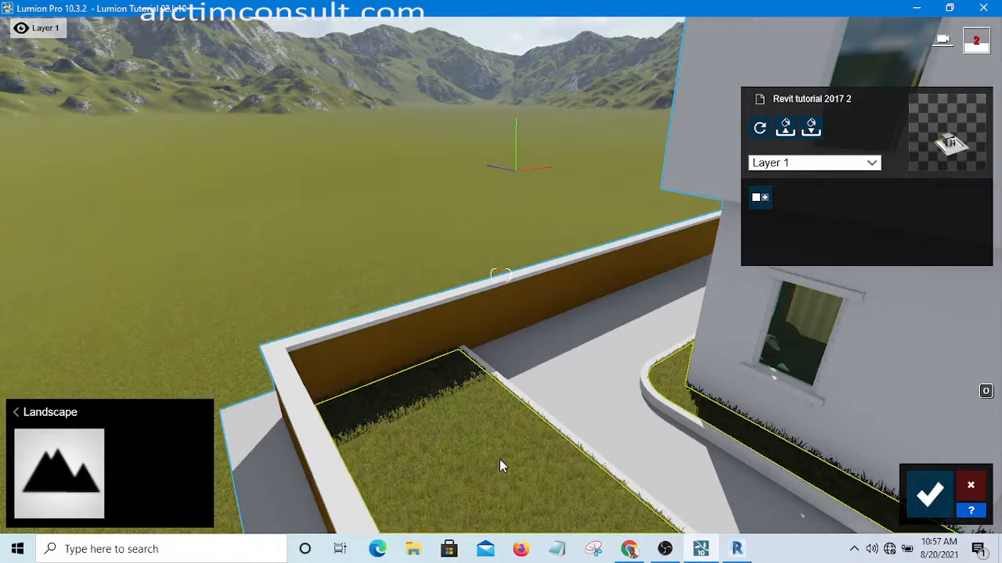
Examine the grass on the lawn strips from close by the fence and from farther away with the whole house side in view
{"action": "key", "text": "w"}
{"action": "key", "text": "w"}
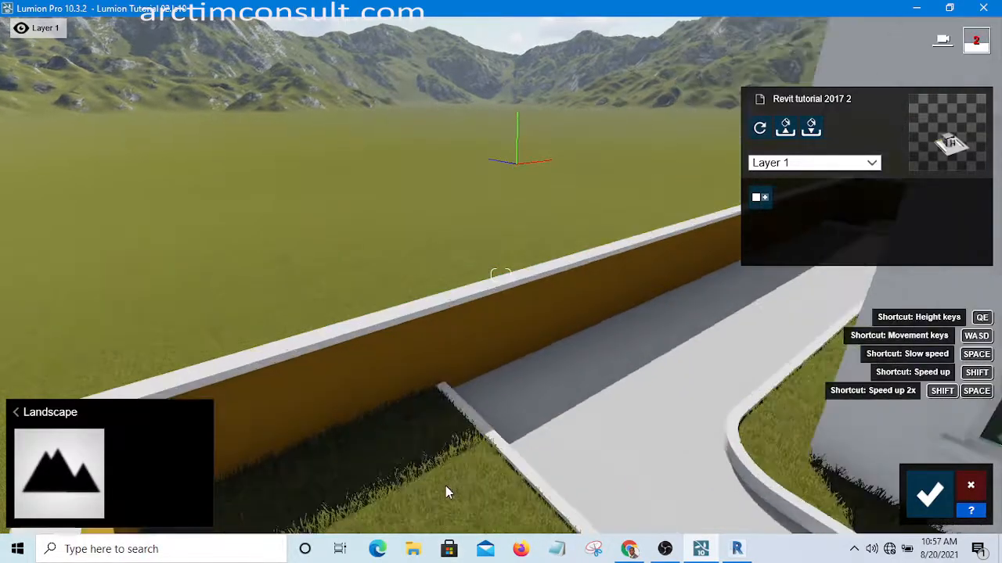
{"action": "key", "text": "w"}
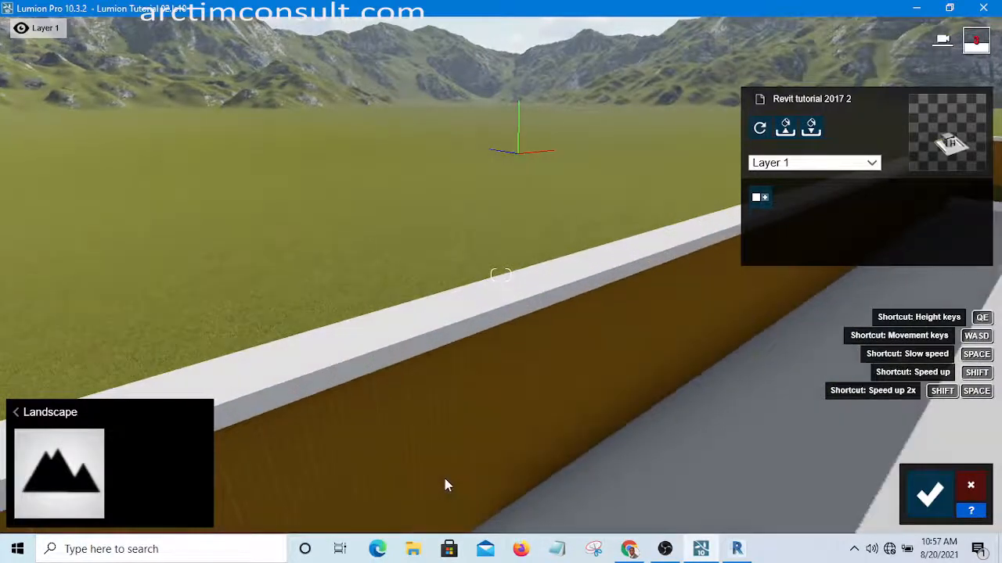
{"action": "key", "text": "q"}
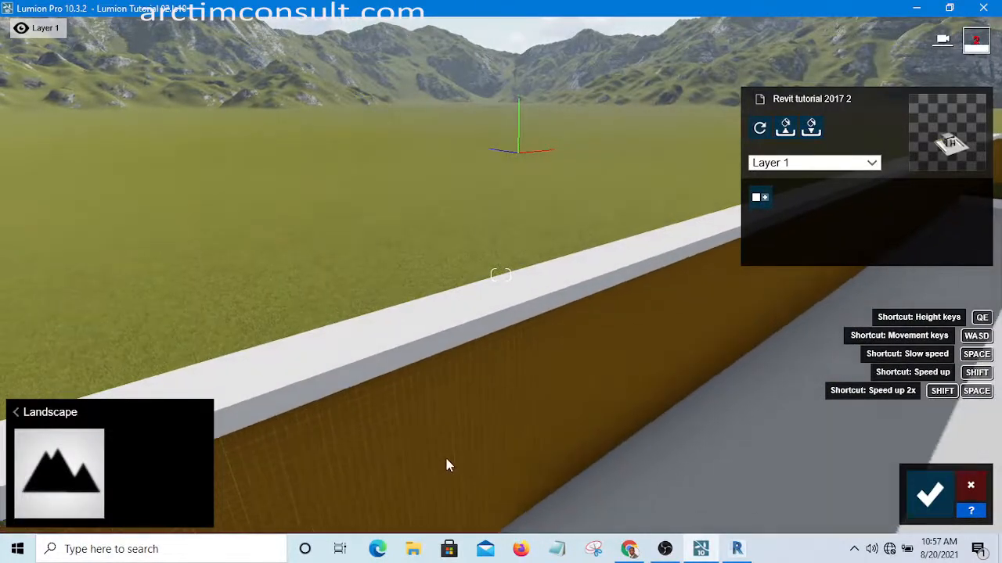
{"action": "key", "text": "s"}
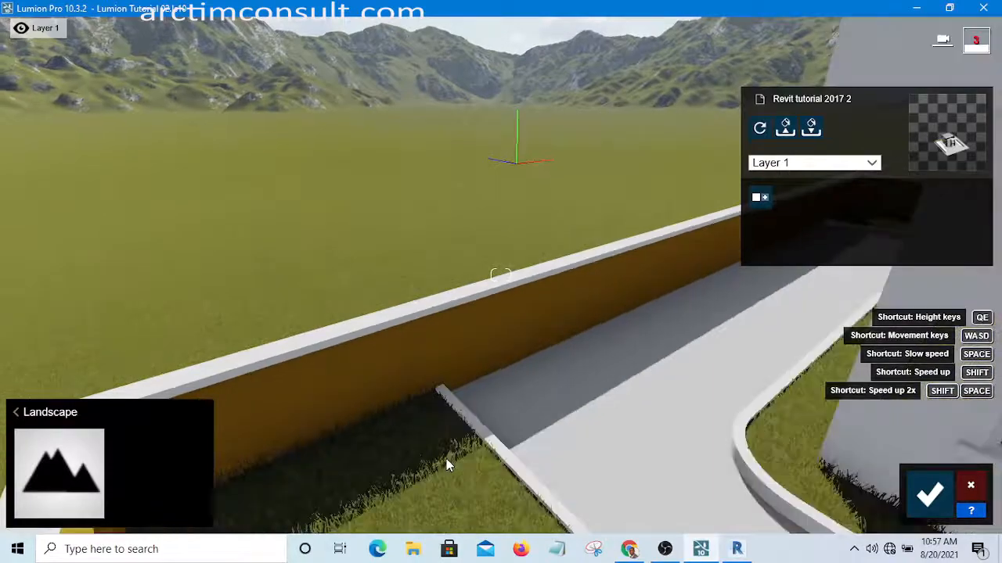
{"action": "key", "text": "s"}
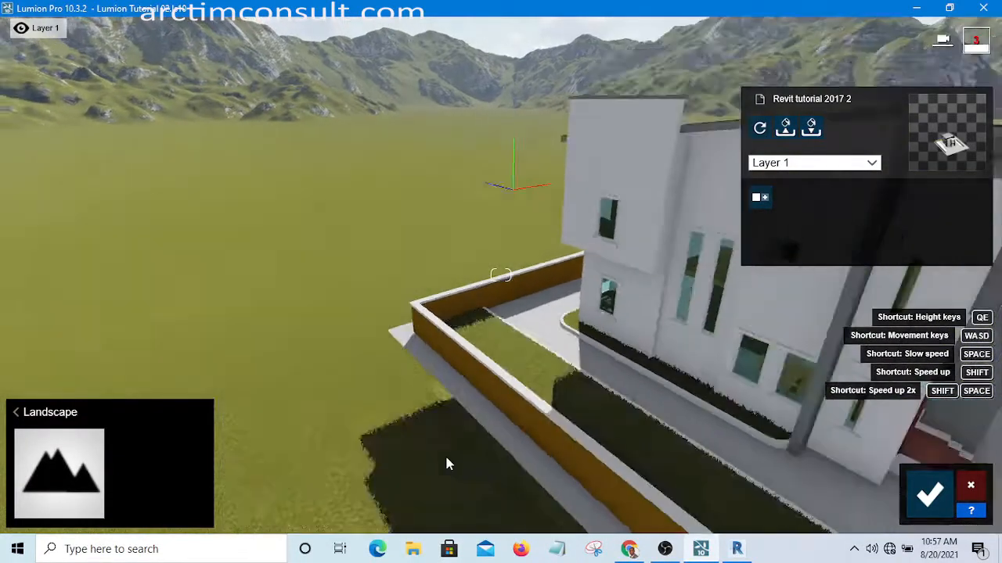
{"action": "key", "text": "s"}
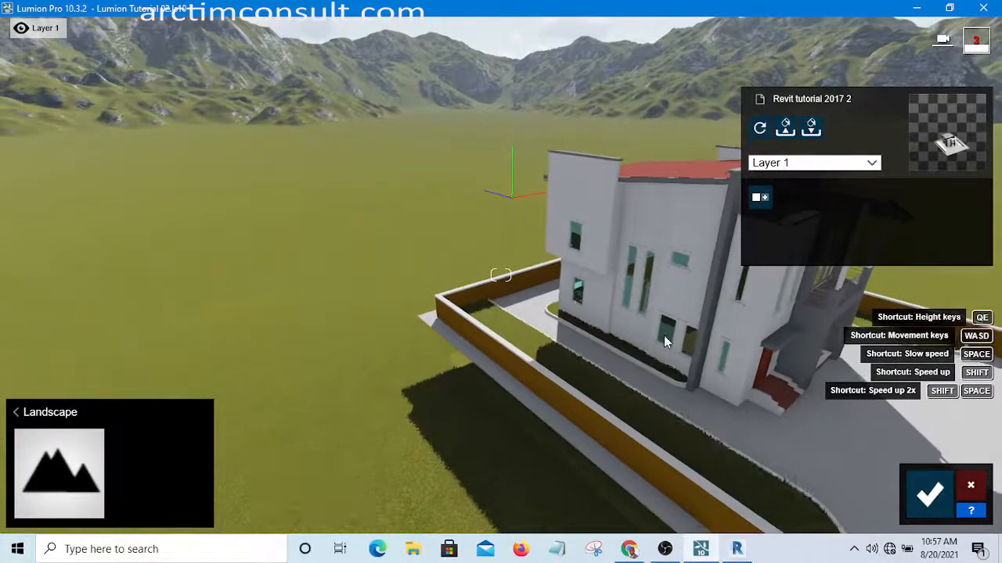
{"action": "key", "text": "w"}
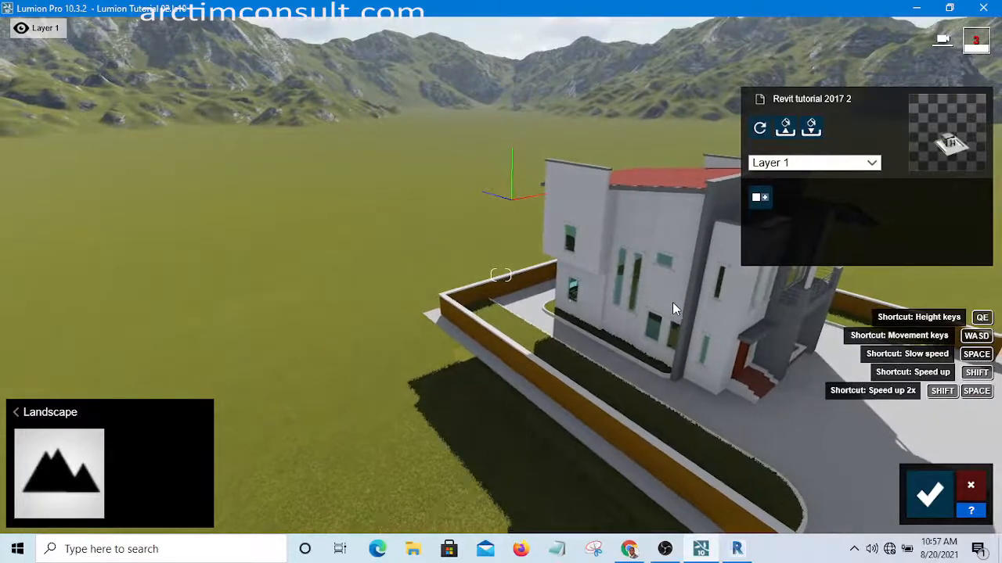
{"action": "key", "text": "w"}
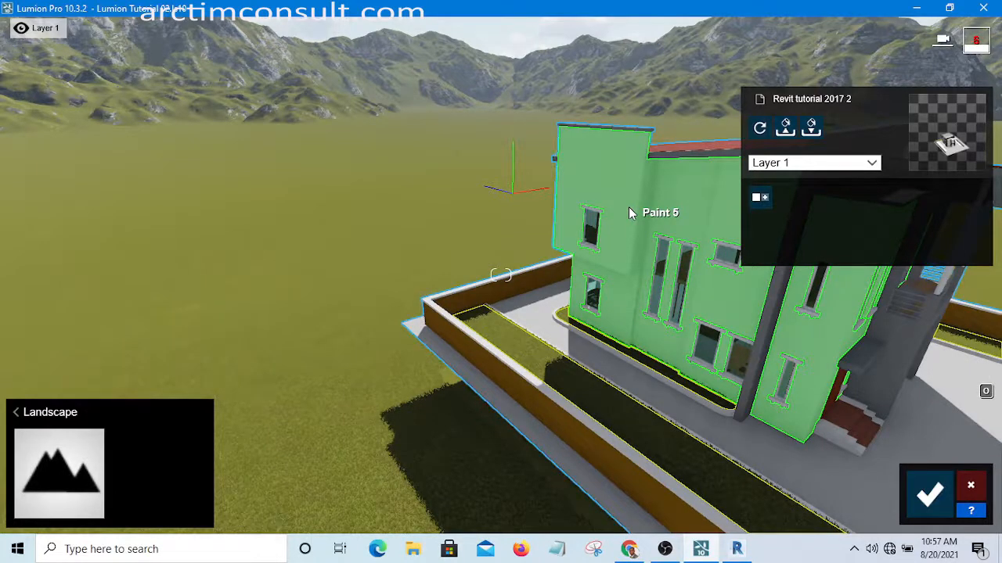
Assign the Standard material to the Paint 5 exterior walls, with gloss about 0.2 and reflectivity about 0.3
{"action": "left_click", "coordinate": [628, 210]}
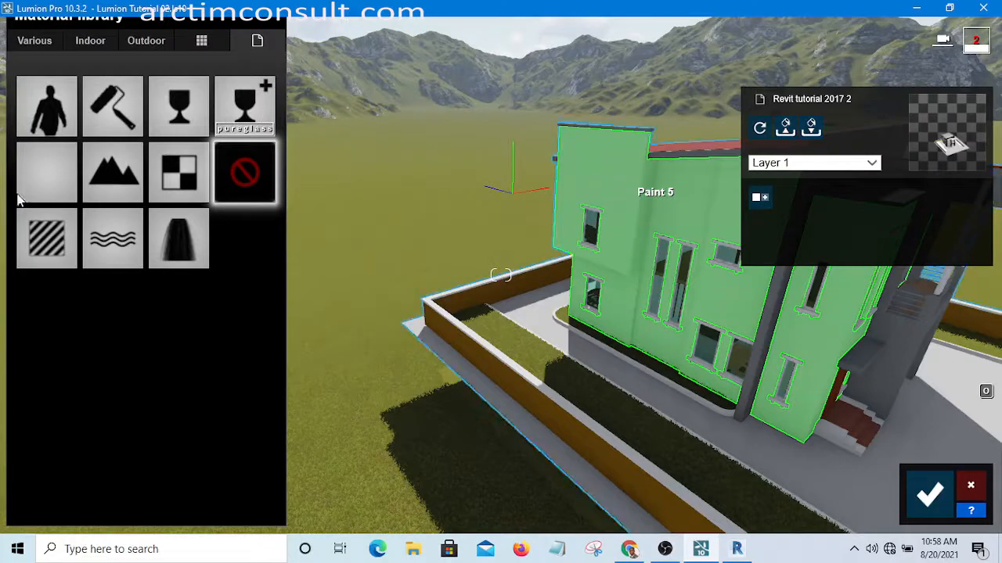
{"action": "left_click", "coordinate": [47, 241]}
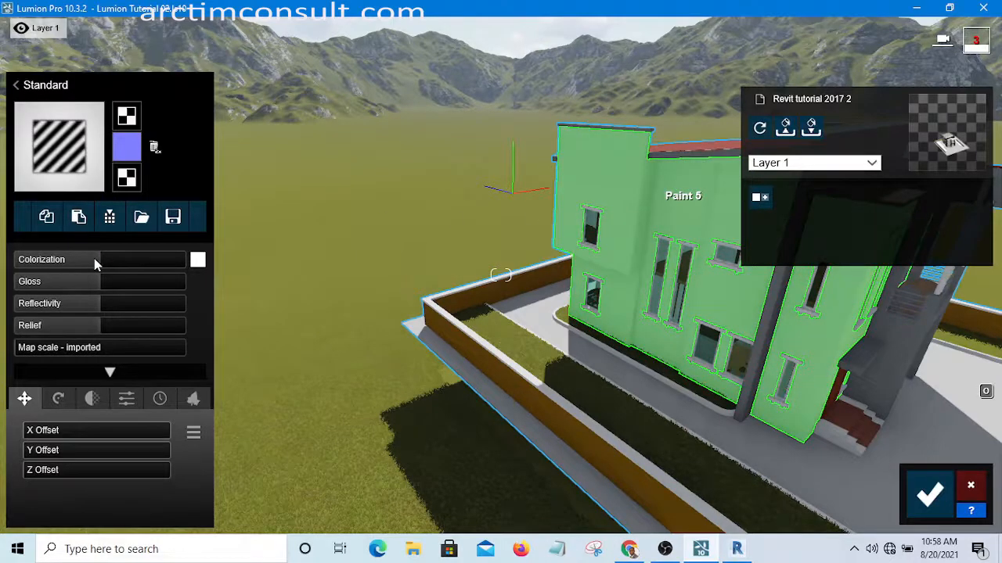
{"action": "left_click", "coordinate": [38, 283]}
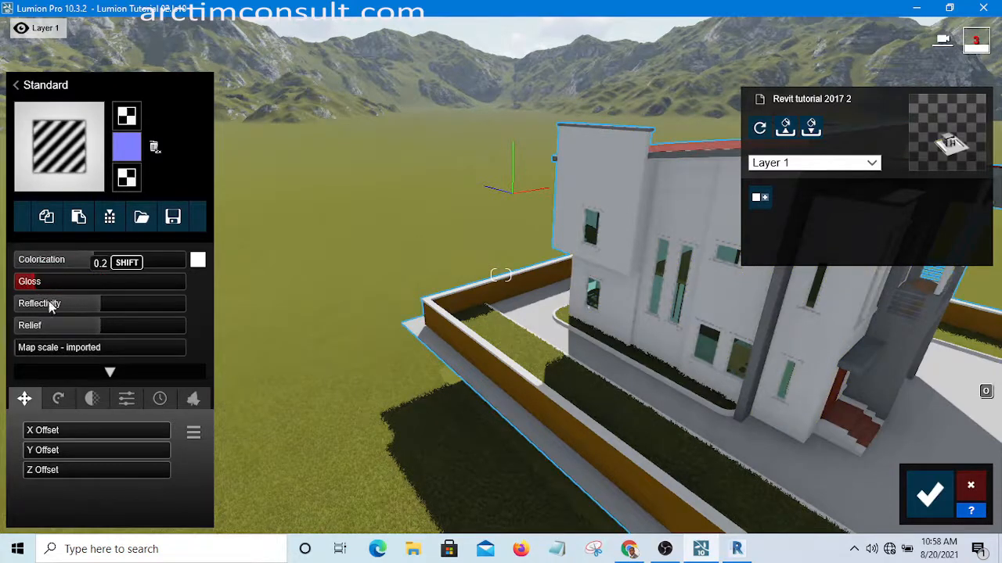
{"action": "left_click", "coordinate": [38, 307]}
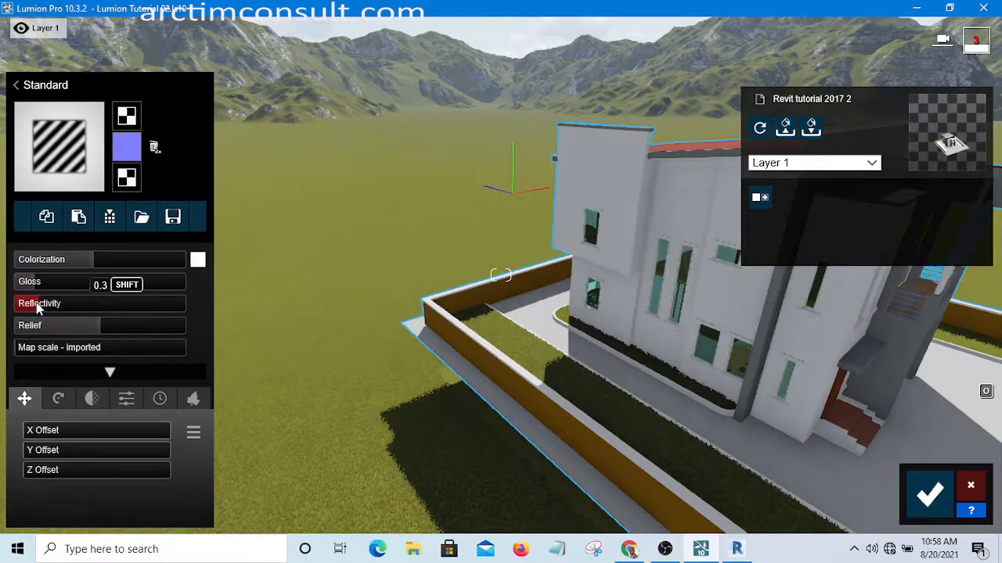
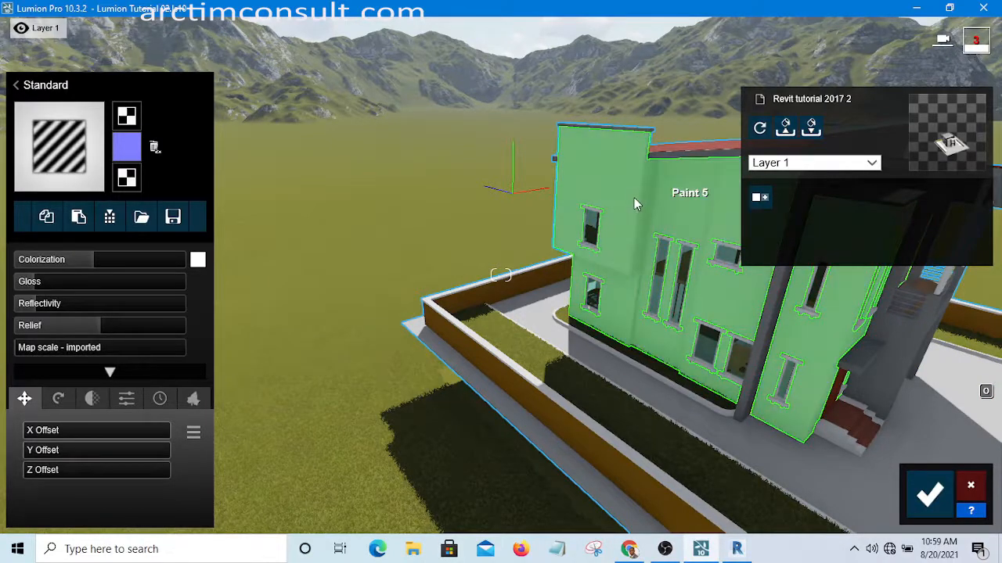
{"action": "left_click", "coordinate": [59, 151]}
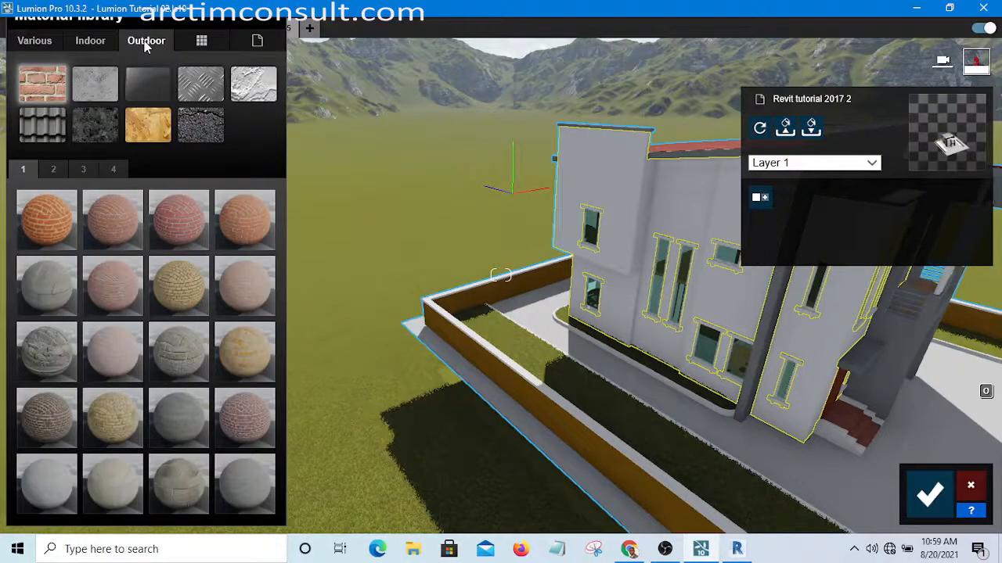
{"action": "left_click", "coordinate": [249, 87]}
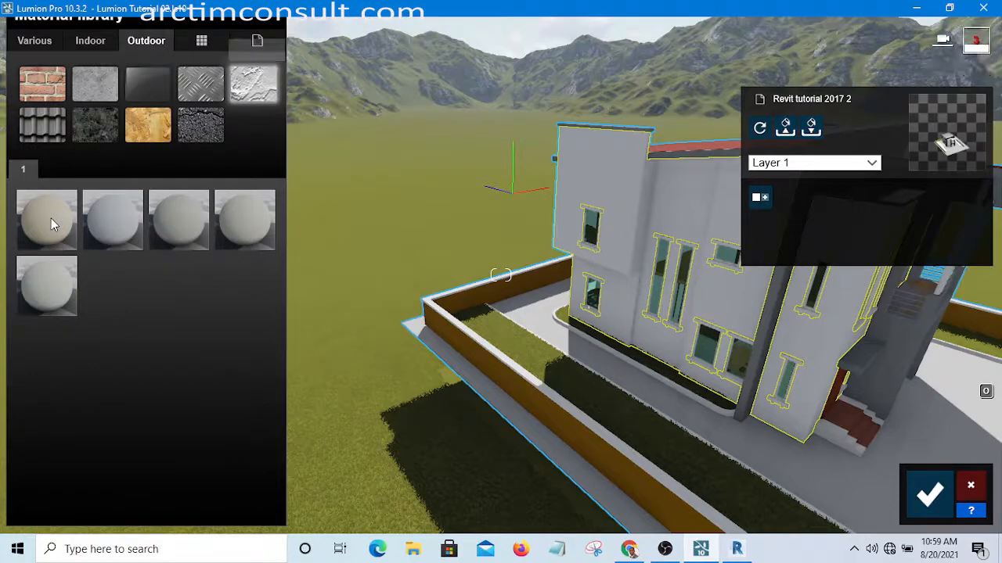
{"action": "left_click", "coordinate": [51, 219]}
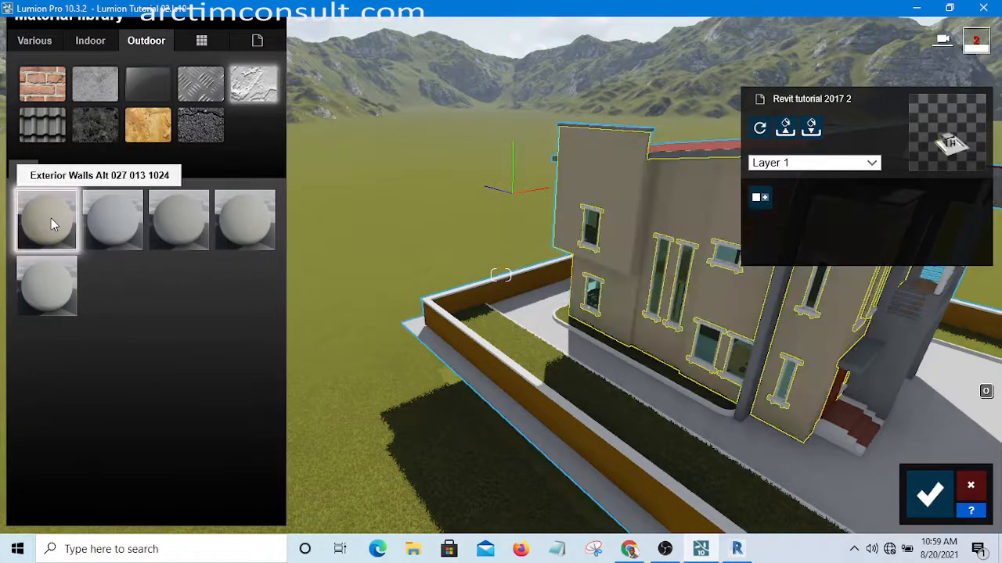
{"action": "left_click", "coordinate": [51, 219]}
{"action": "left_click", "coordinate": [48, 219]}
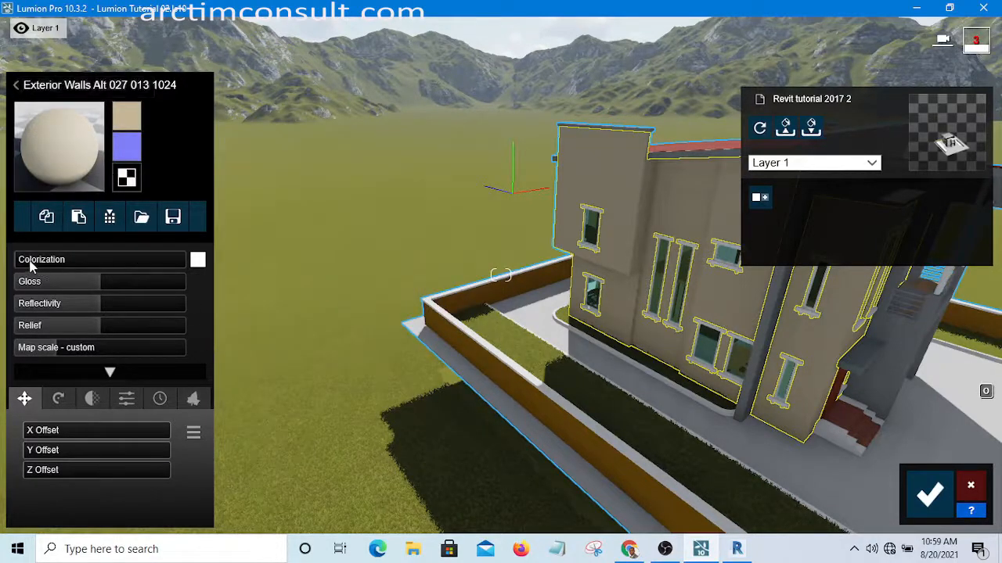
Set the wall plaster's colorization to about 0.8 with white, reduce its gloss, and set its reflectivity to about 0.3
{"action": "mouse_move", "coordinate": [26, 257]}
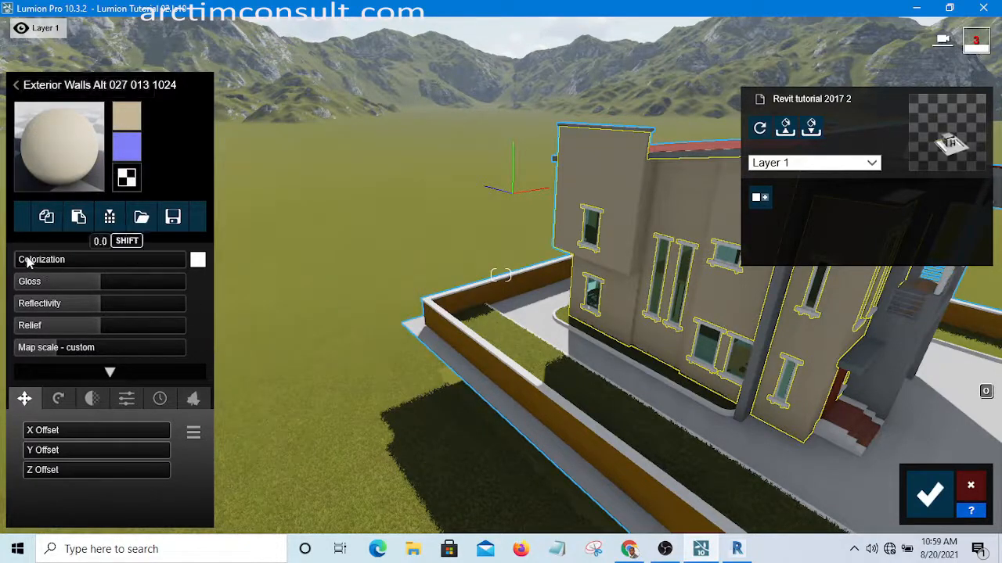
{"action": "left_click", "coordinate": [103, 264]}
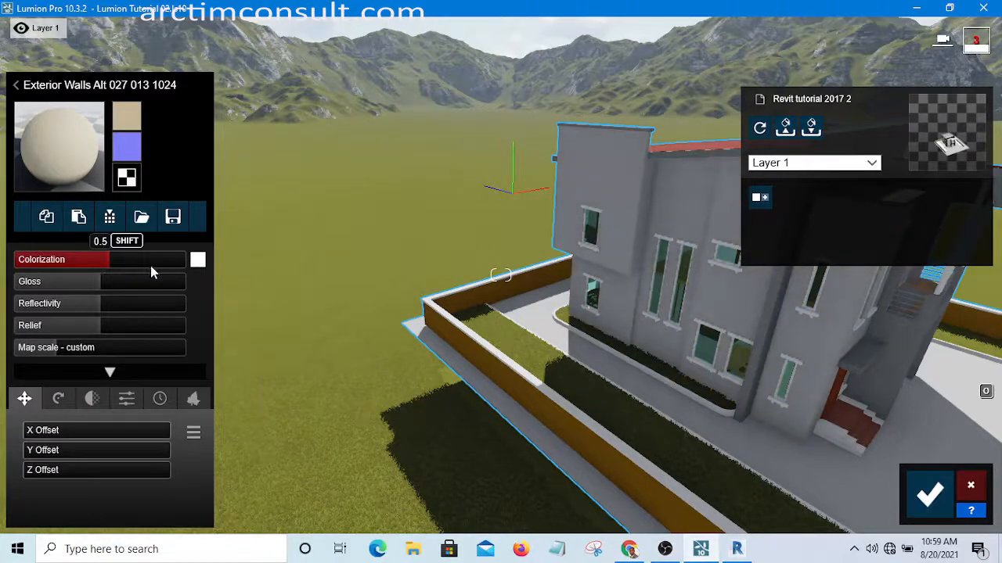
{"action": "left_click_drag", "start_coordinate": [152, 267], "coordinate": [159, 276]}
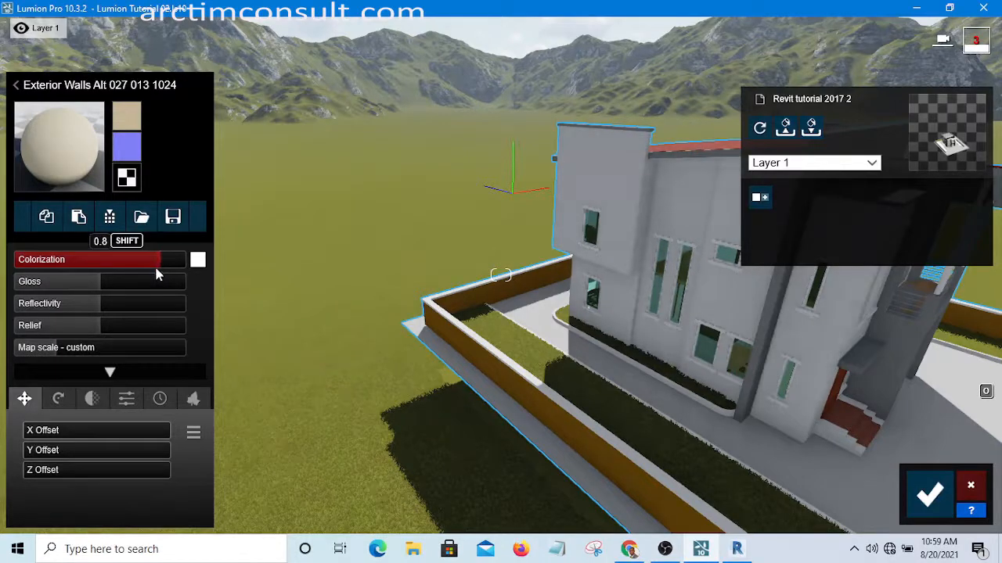
{"action": "left_click", "coordinate": [42, 282]}
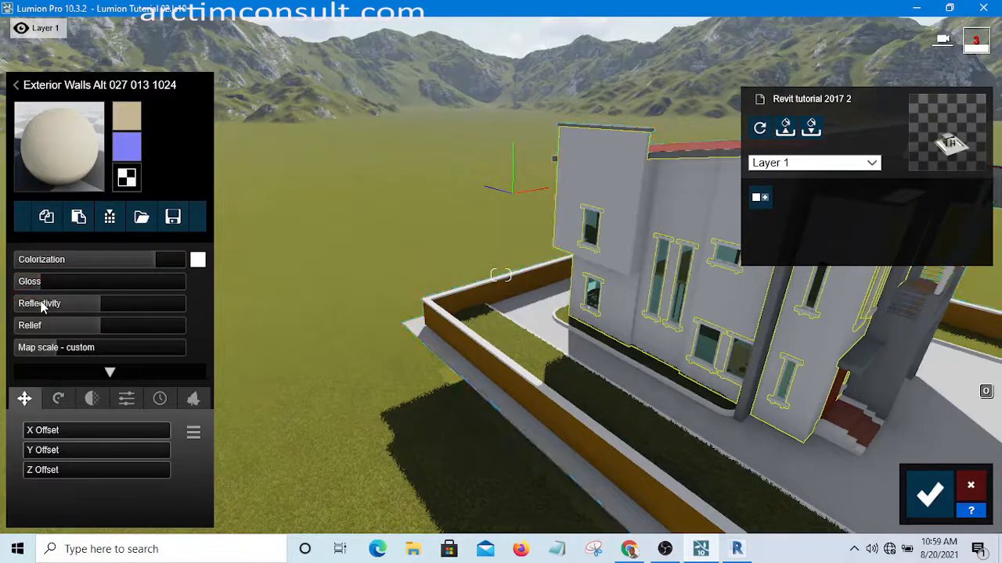
{"action": "left_click_drag", "start_coordinate": [39, 303], "coordinate": [44, 302]}
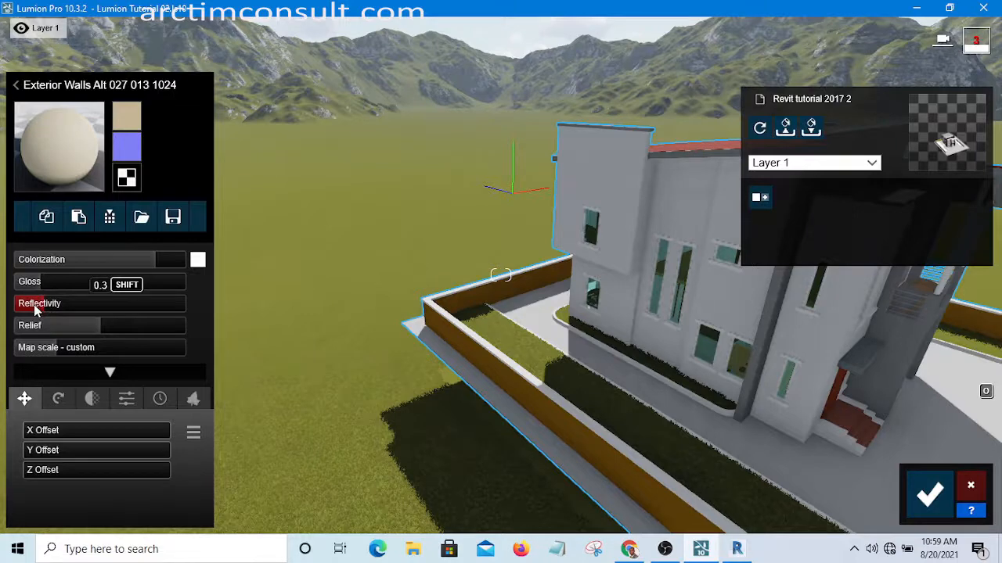
Lower the exterior wall plaster's reflectivity a little further and copy the finished material for reuse
{"action": "left_click_drag", "start_coordinate": [33, 305], "coordinate": [50, 330]}
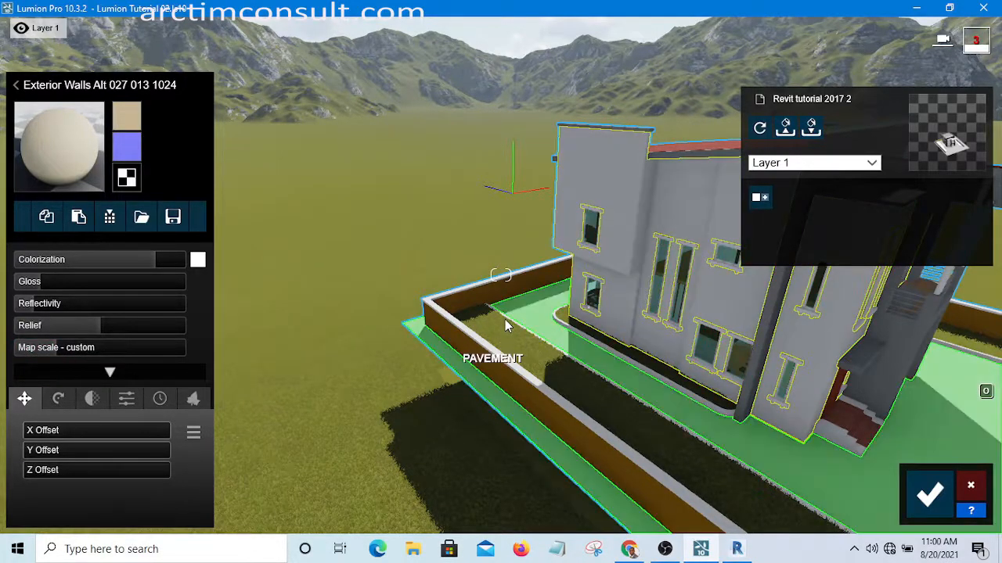
{"action": "scroll", "coordinate": [534, 298], "scroll_direction": "up", "scroll_amount": 3}
{"action": "scroll", "coordinate": [535, 297], "scroll_direction": "up", "scroll_amount": 4}
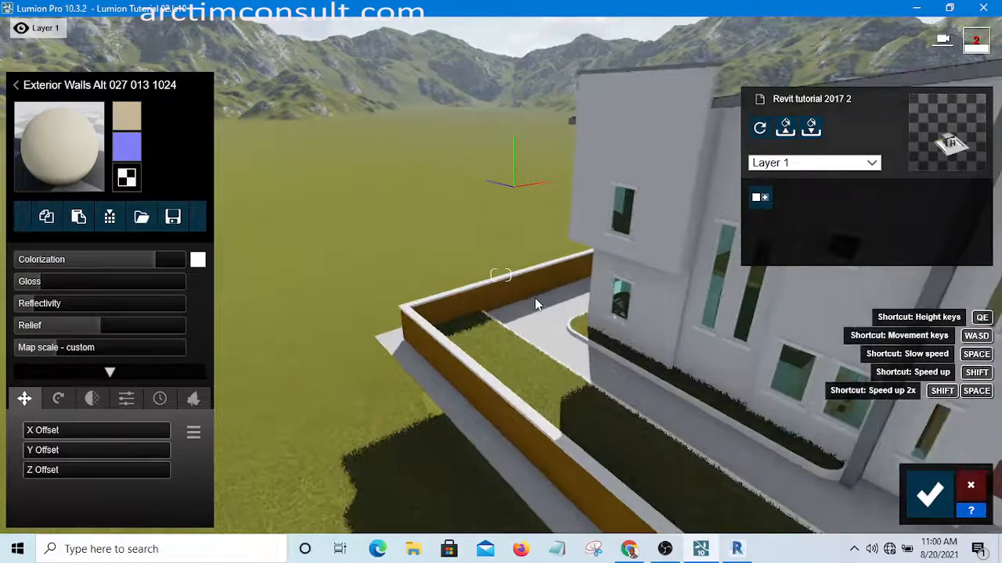
{"action": "scroll", "coordinate": [534, 299], "scroll_direction": "down", "scroll_amount": 1}
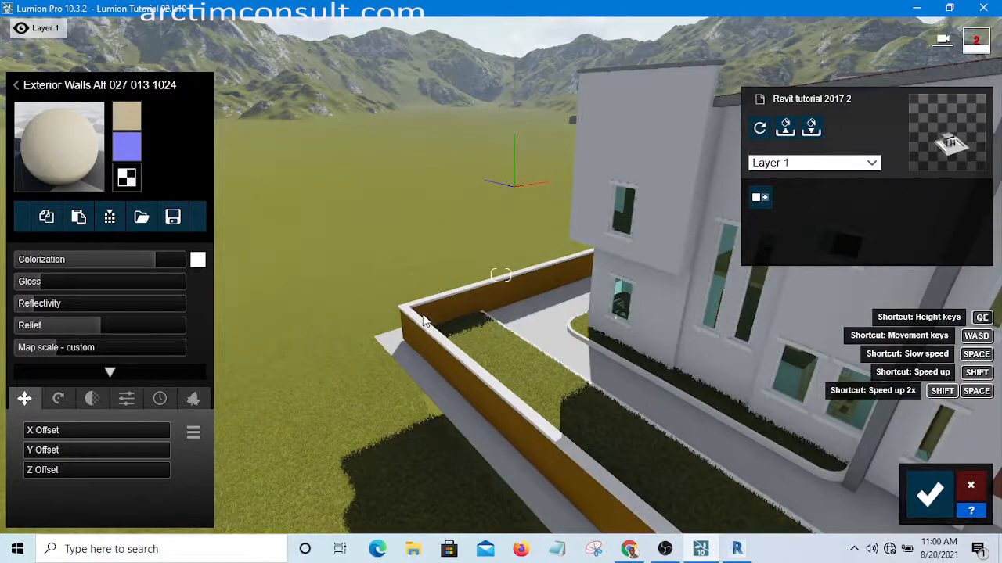
{"action": "left_click", "coordinate": [46, 220]}
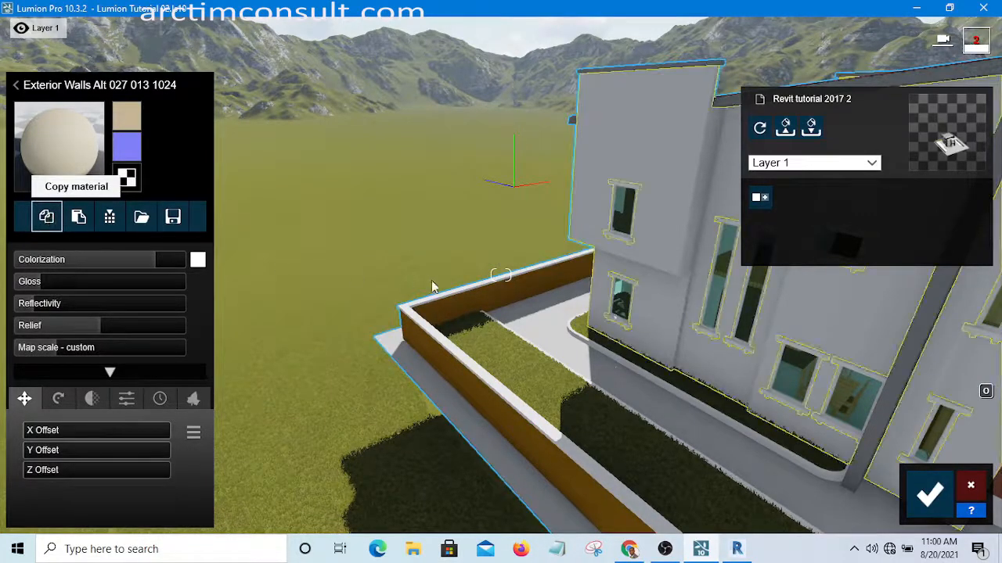
{"action": "left_click", "coordinate": [502, 303]}
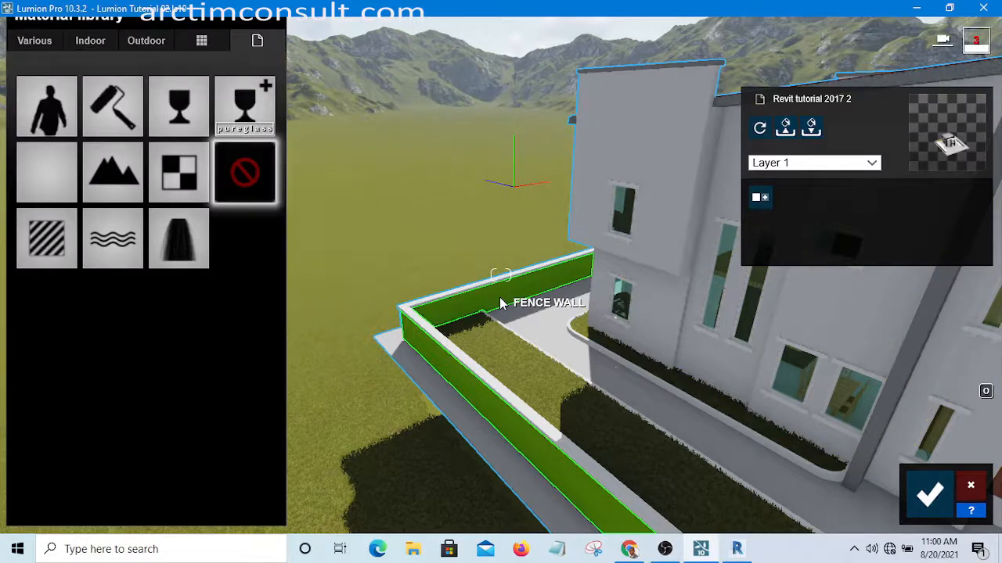
{"action": "left_click", "coordinate": [48, 245]}
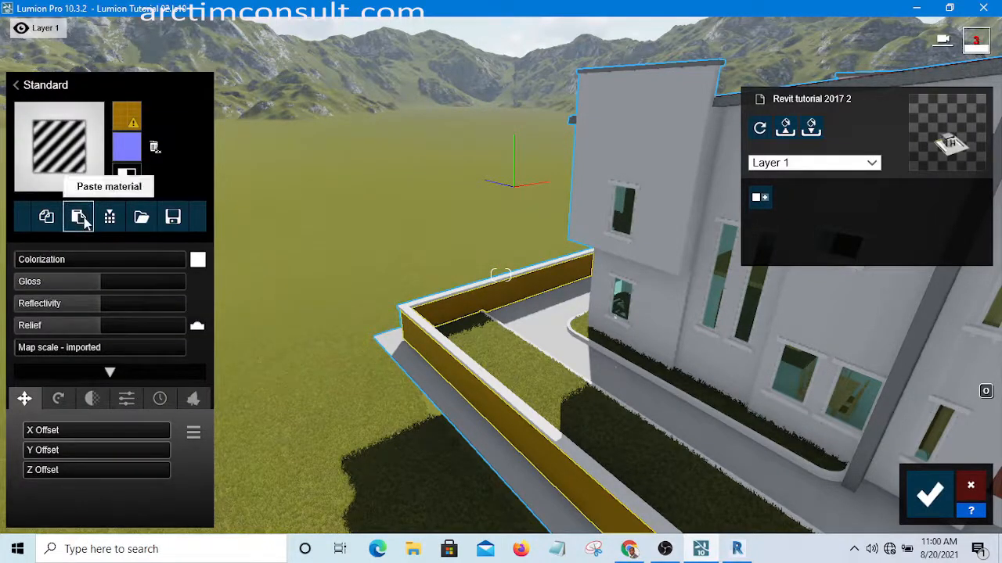
{"action": "left_click", "coordinate": [79, 217]}
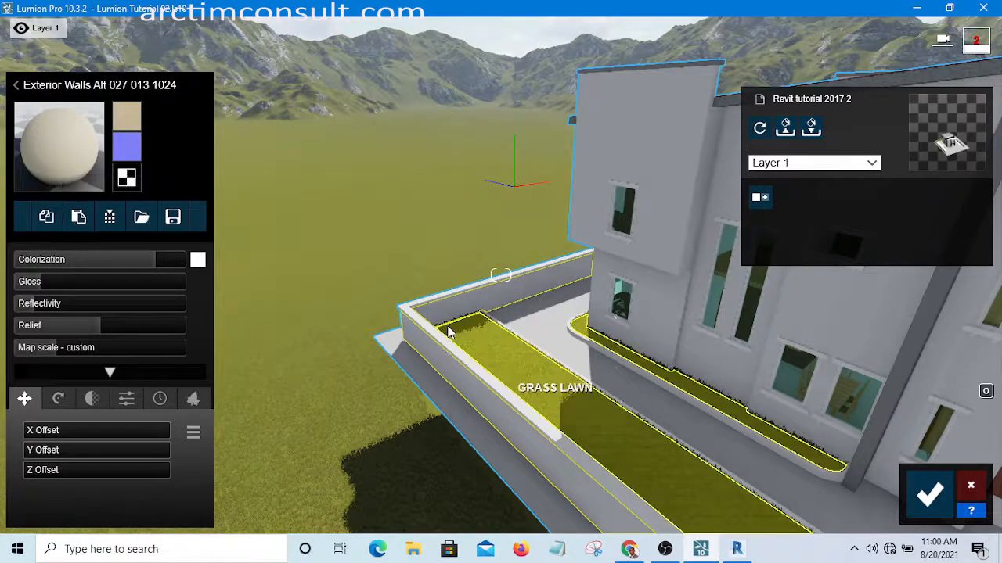
Examine the plaster on the fence wall from close by, beside the lawn corner and the walkway
{"action": "key", "text": "w"}
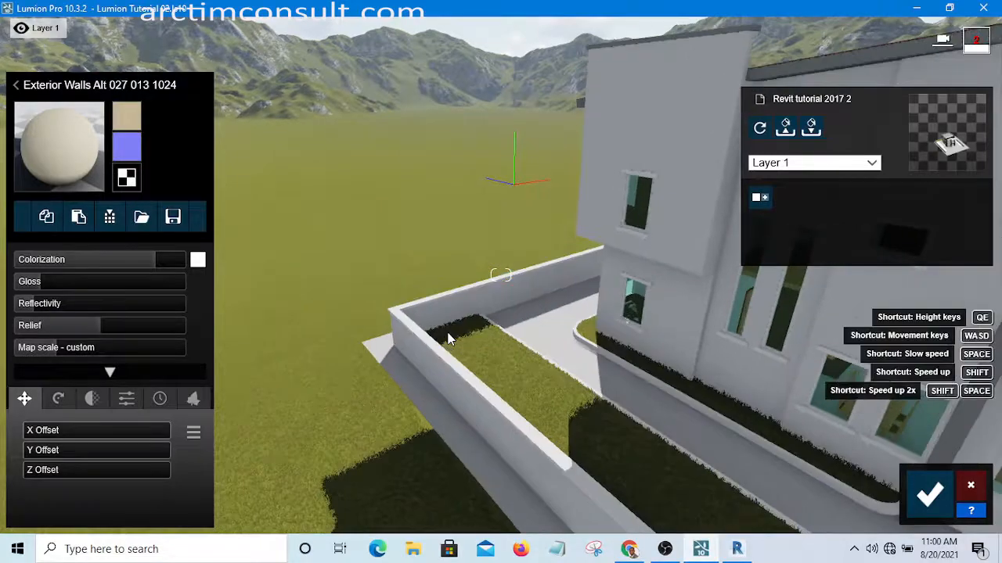
{"action": "key", "text": "w"}
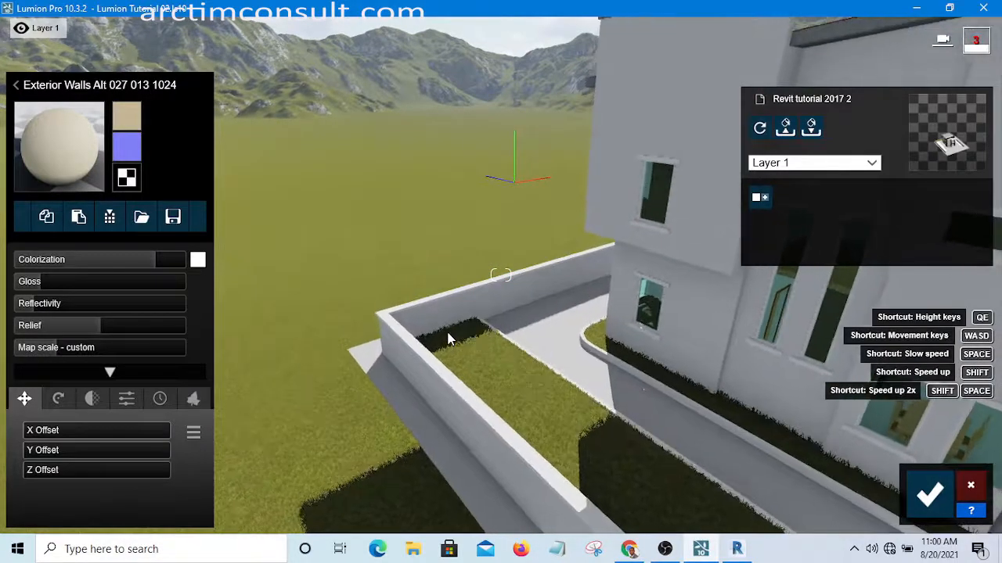
{"action": "key", "text": "w"}
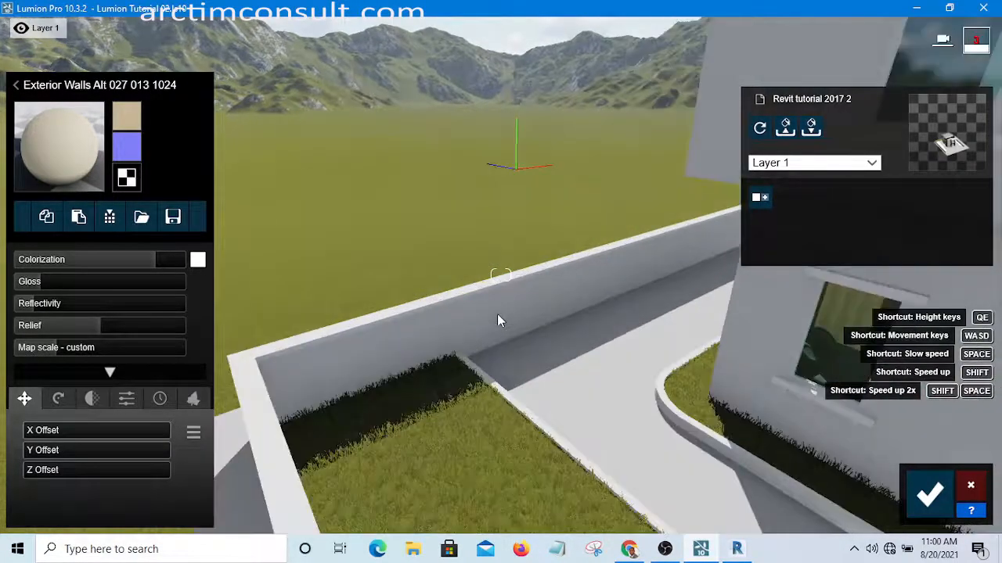
{"action": "key", "text": "w"}
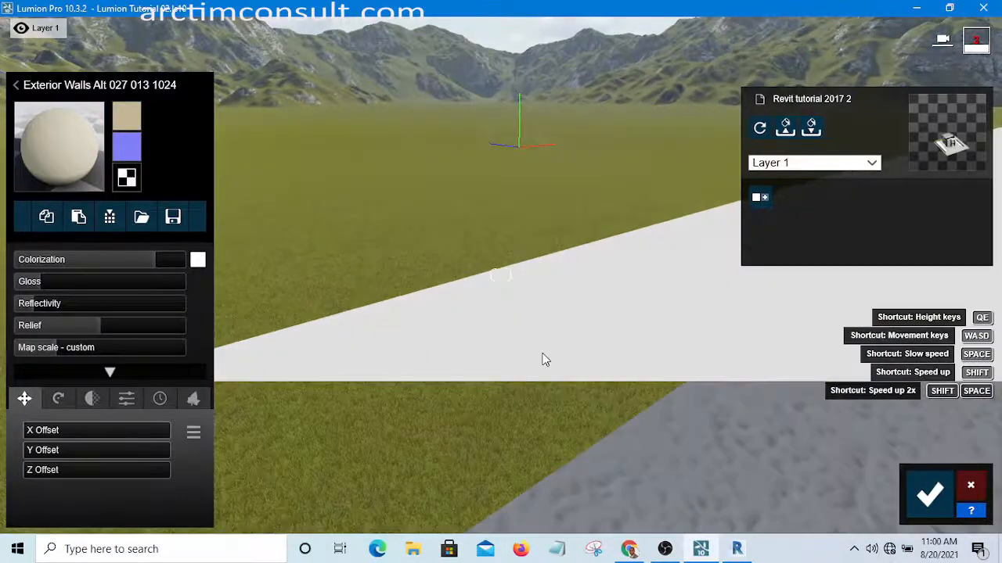
{"action": "key", "text": "w"}
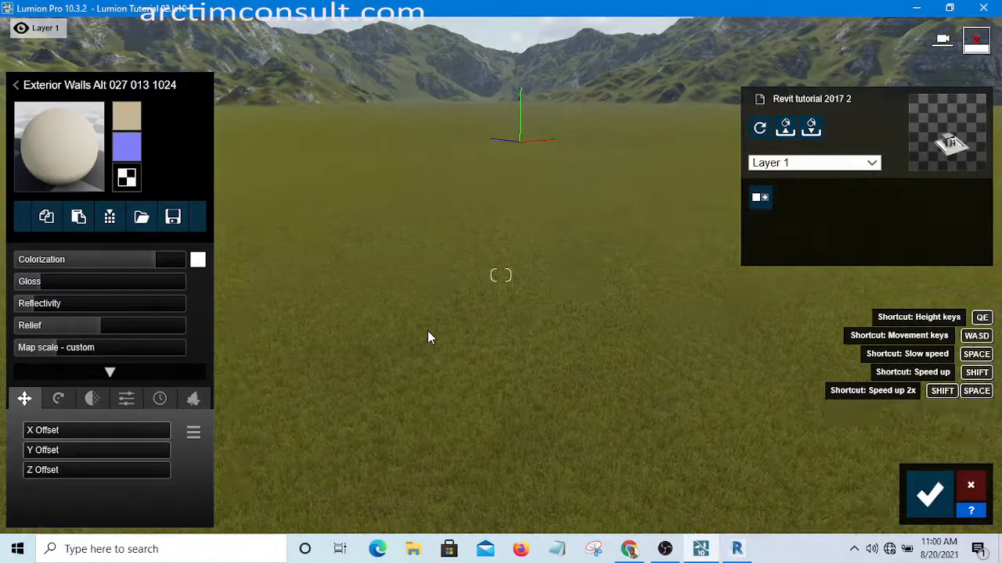
{"action": "key", "text": "s"}
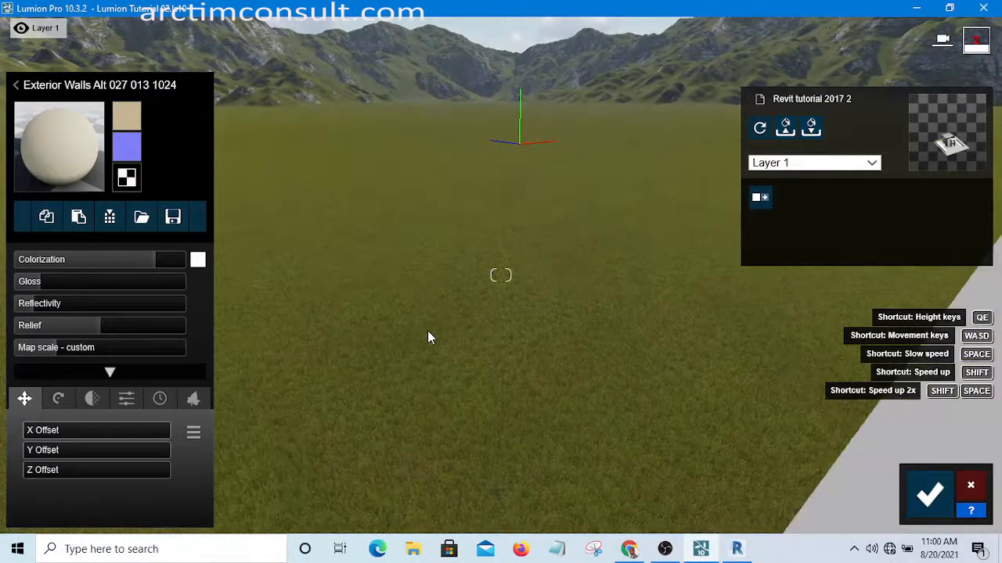
{"action": "key", "text": "s"}
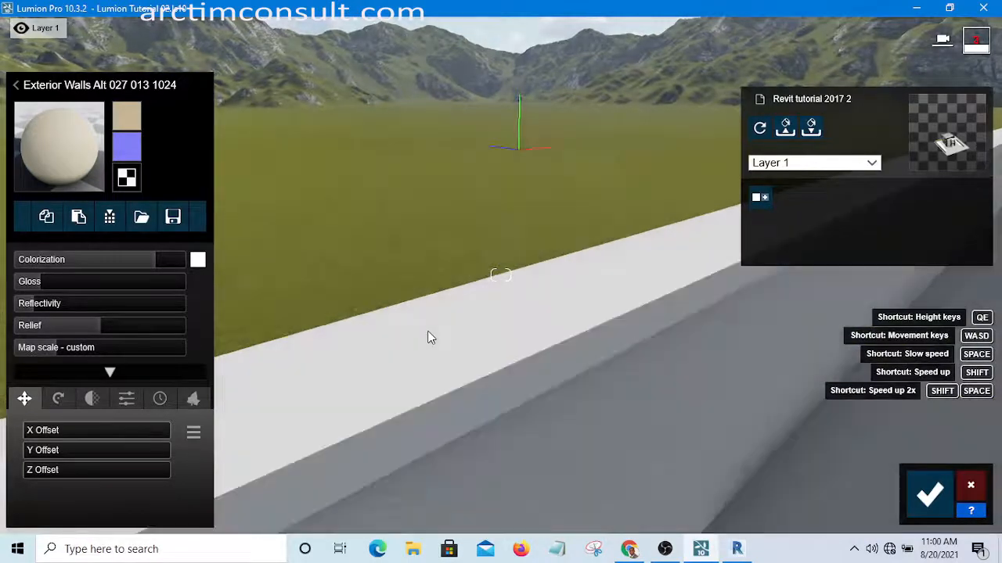
{"action": "key", "text": "s"}
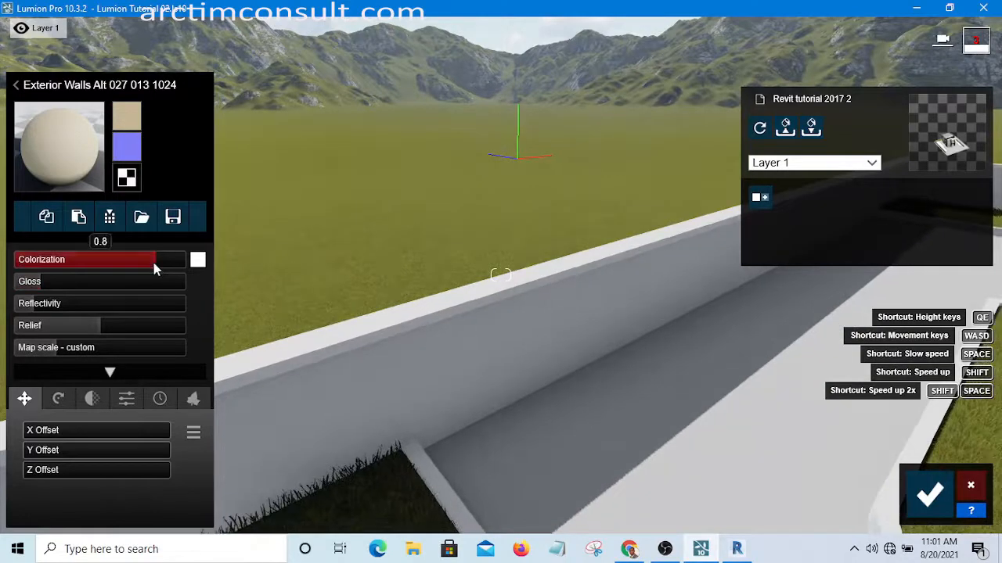
Darken the fence wall plaster's colorization colour slightly, from pure white to a very light grey
{"action": "left_click", "coordinate": [197, 260]}
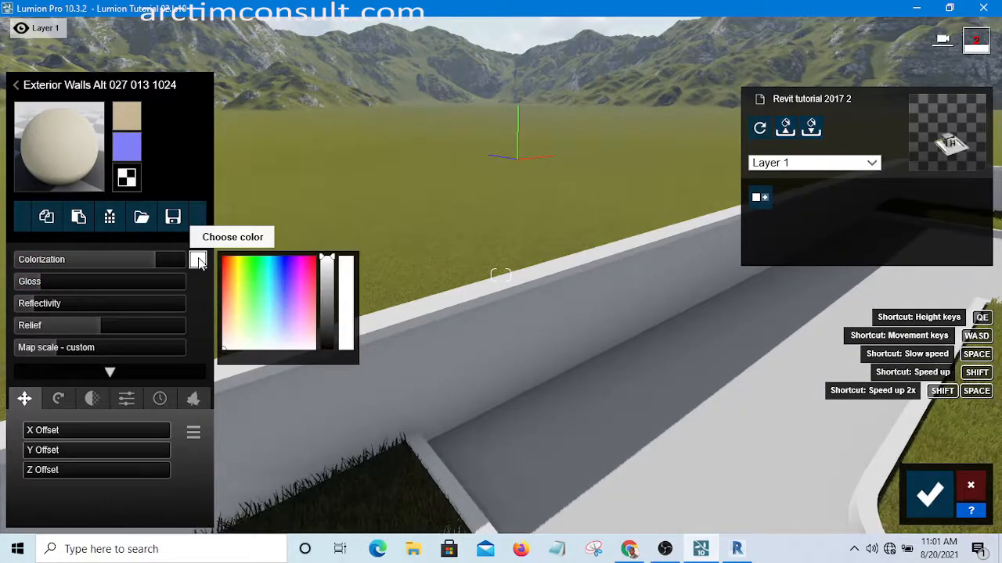
{"action": "left_click", "coordinate": [335, 264]}
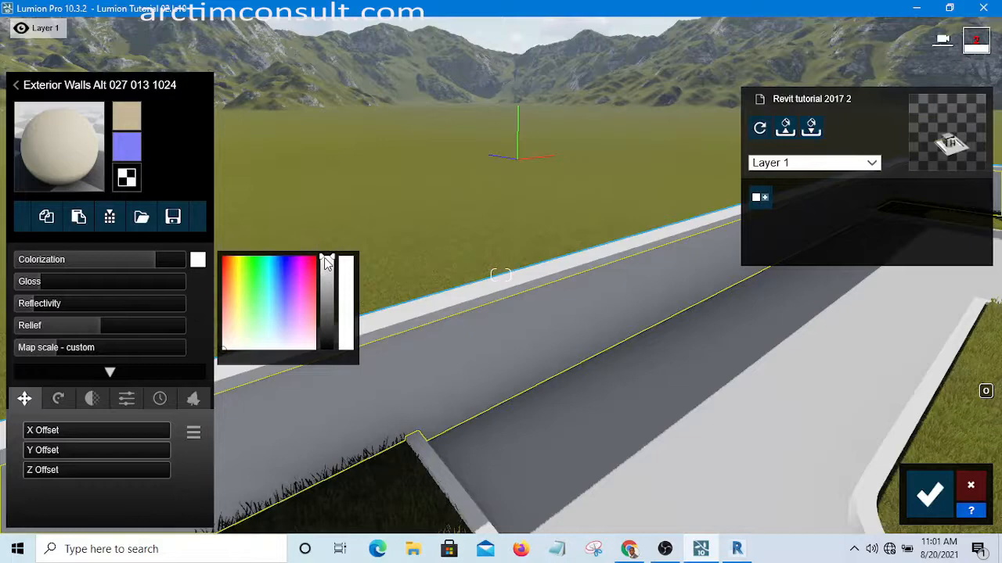
{"action": "left_click", "coordinate": [327, 274]}
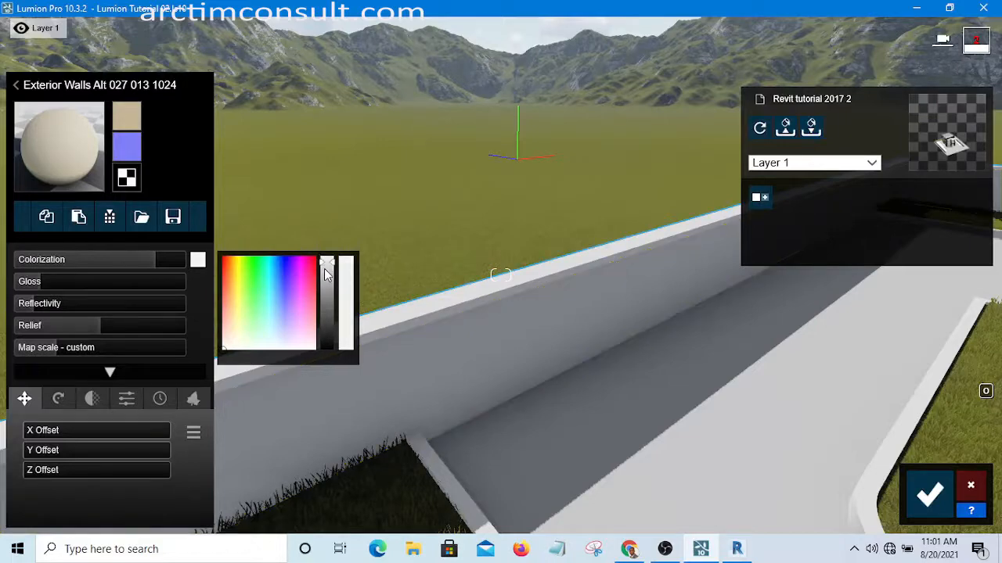
{"action": "left_click", "coordinate": [325, 270]}
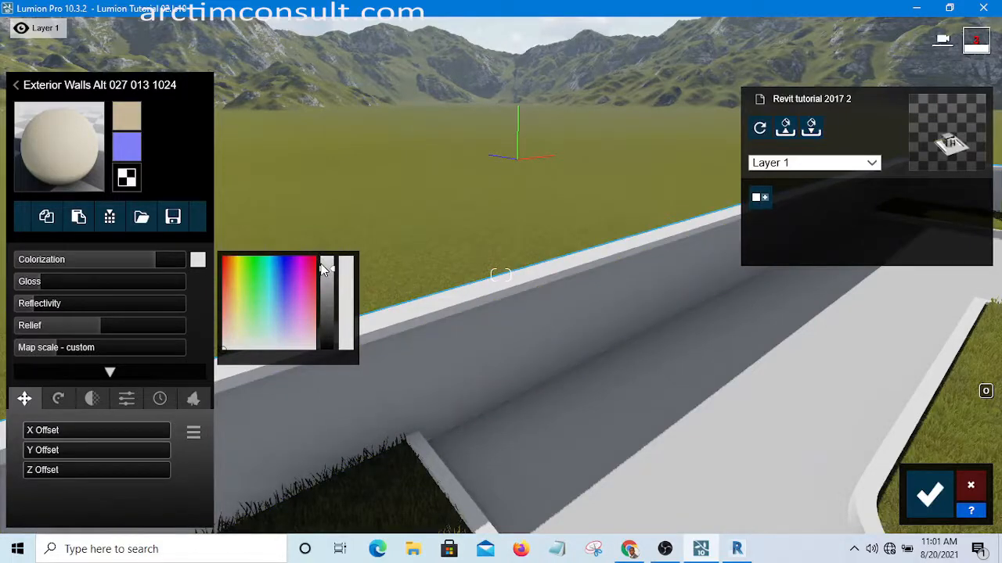
{"action": "left_click", "coordinate": [325, 265]}
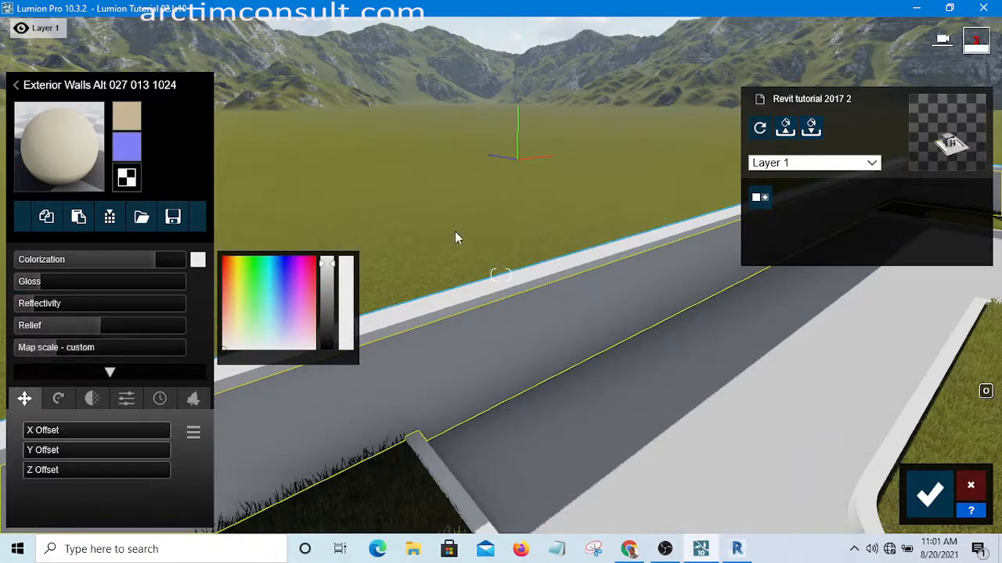
{"action": "scroll", "coordinate": [456, 224], "scroll_direction": "down", "scroll_amount": 3}
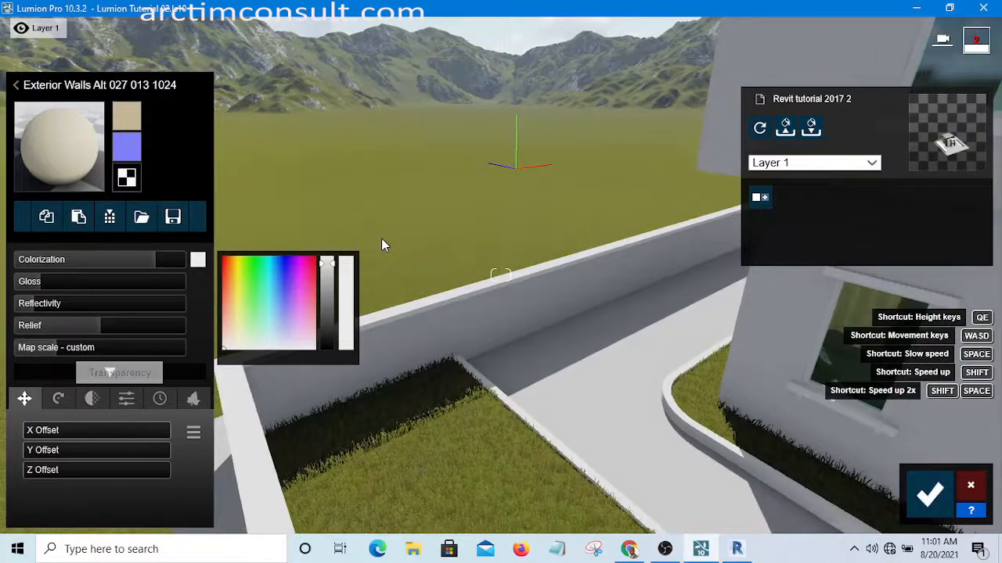
{"action": "scroll", "coordinate": [533, 309], "scroll_direction": "down", "scroll_amount": 2}
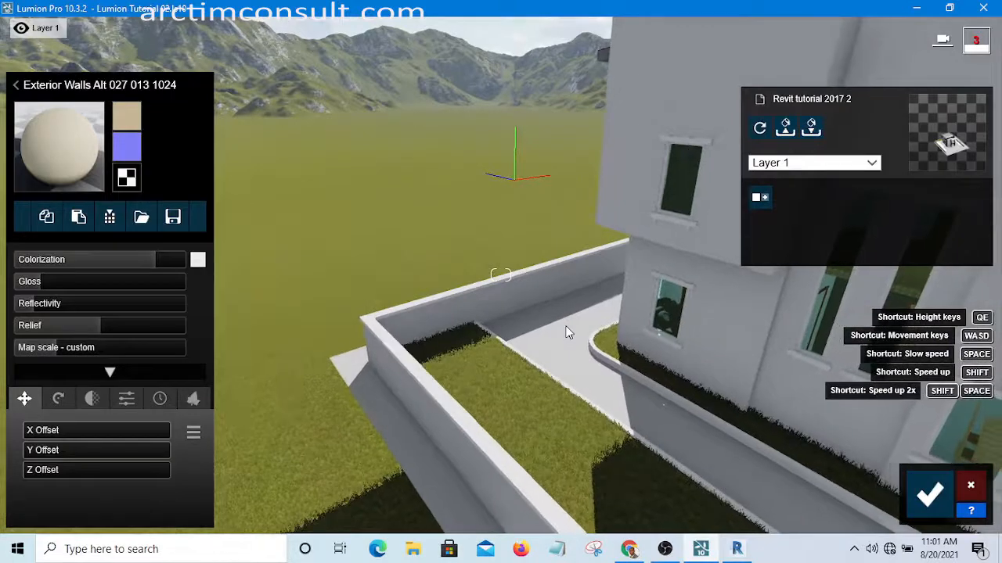
Assign the outdoor stone material Polii CityStreet Sidewalk 002 2k to the pavement and save the material changes
{"action": "scroll", "coordinate": [569, 332], "scroll_direction": "up", "scroll_amount": 2}
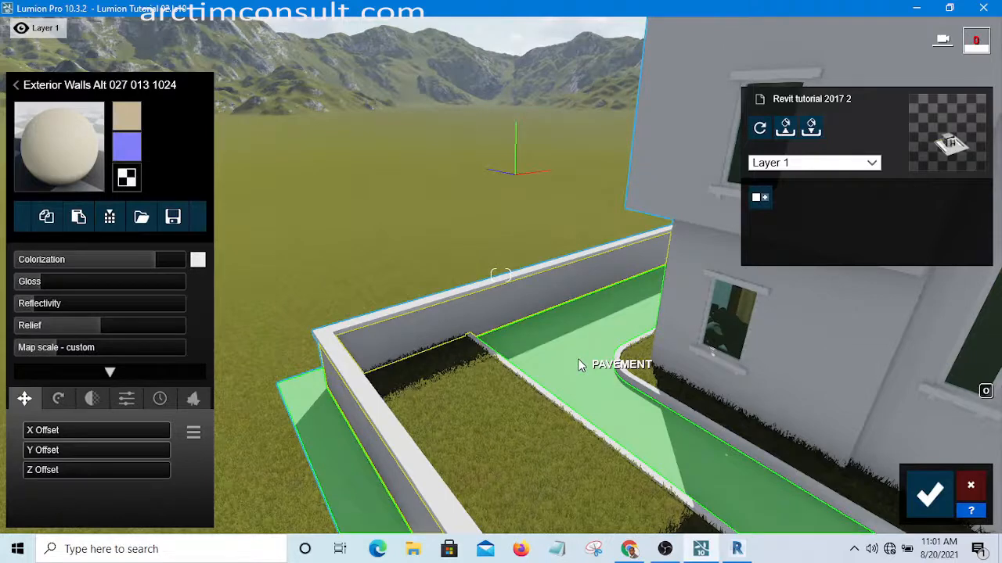
{"action": "left_click", "coordinate": [579, 366]}
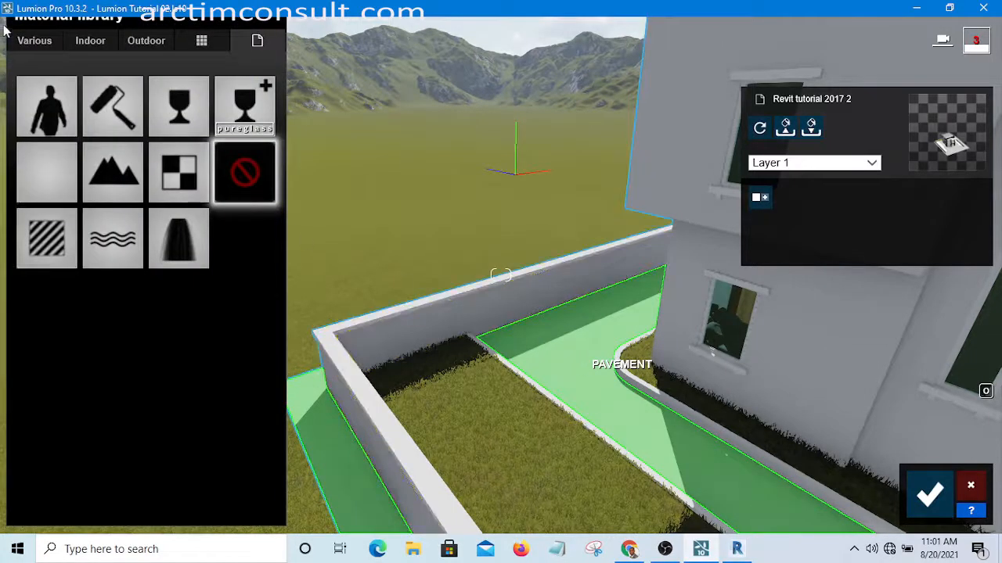
{"action": "left_click", "coordinate": [152, 44]}
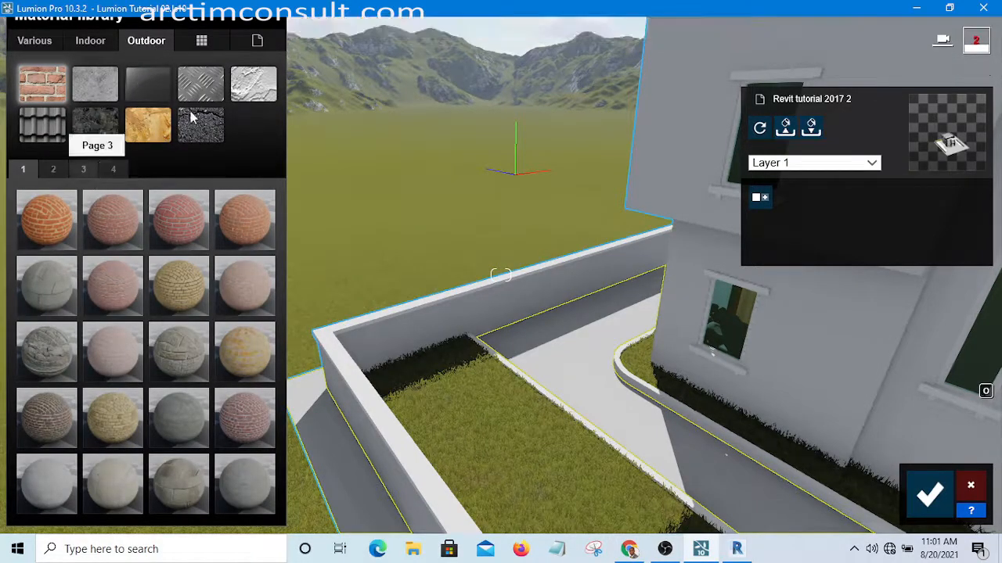
{"action": "left_click", "coordinate": [99, 133]}
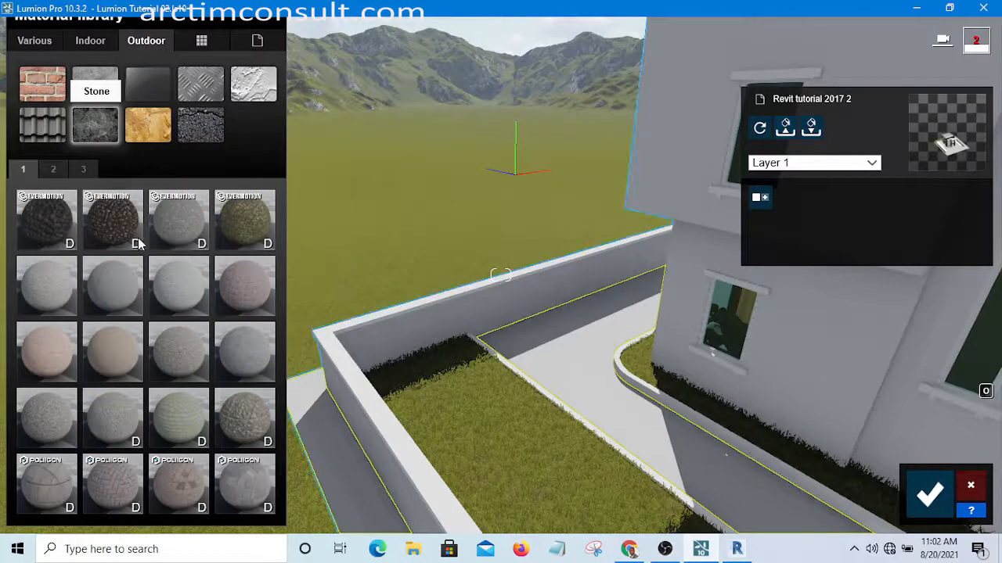
{"action": "left_click", "coordinate": [114, 489]}
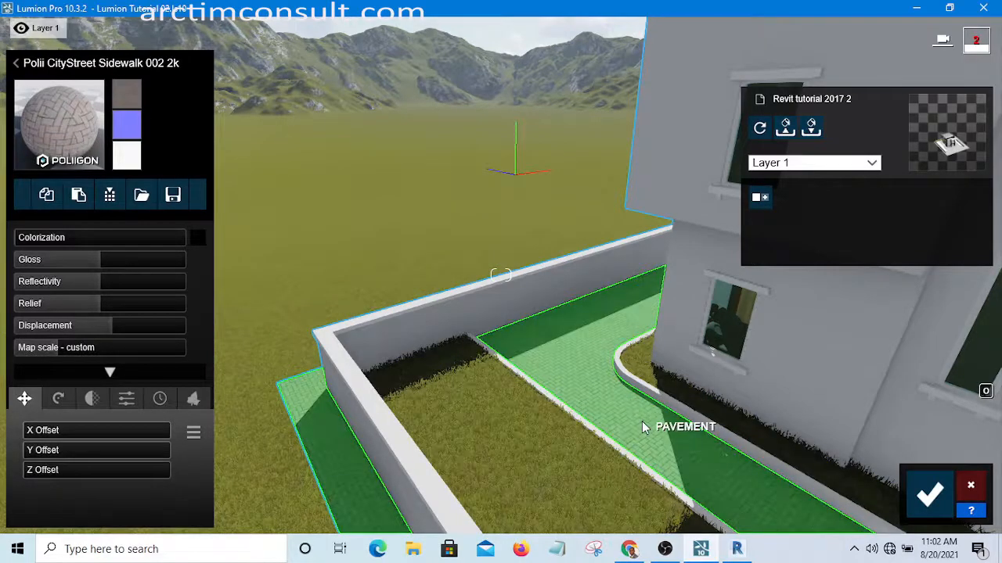
{"action": "scroll", "coordinate": [642, 421], "scroll_direction": "up", "scroll_amount": 4}
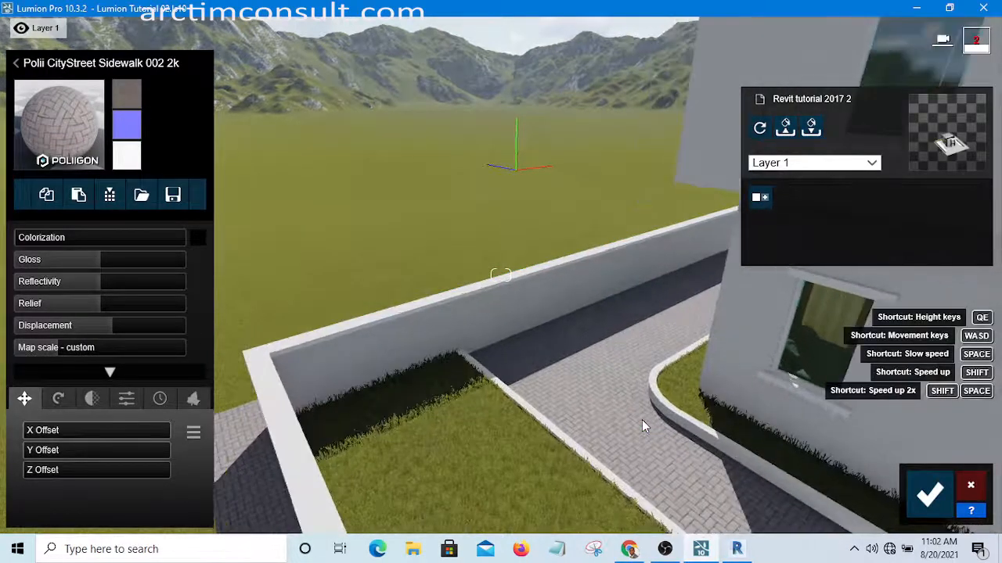
{"action": "scroll", "coordinate": [642, 421], "scroll_direction": "up", "scroll_amount": 3}
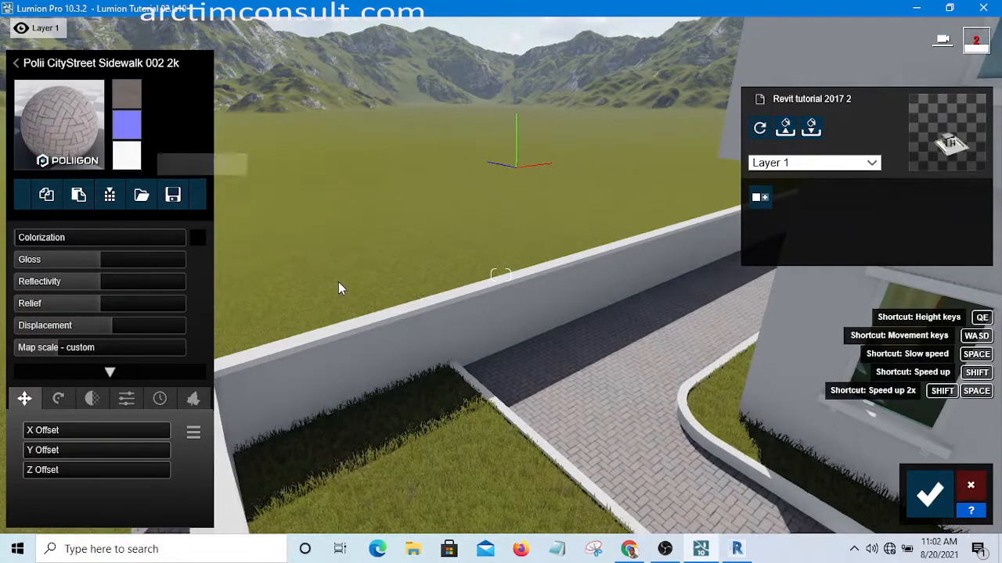
{"action": "scroll", "coordinate": [786, 423], "scroll_direction": "down", "scroll_amount": 1}
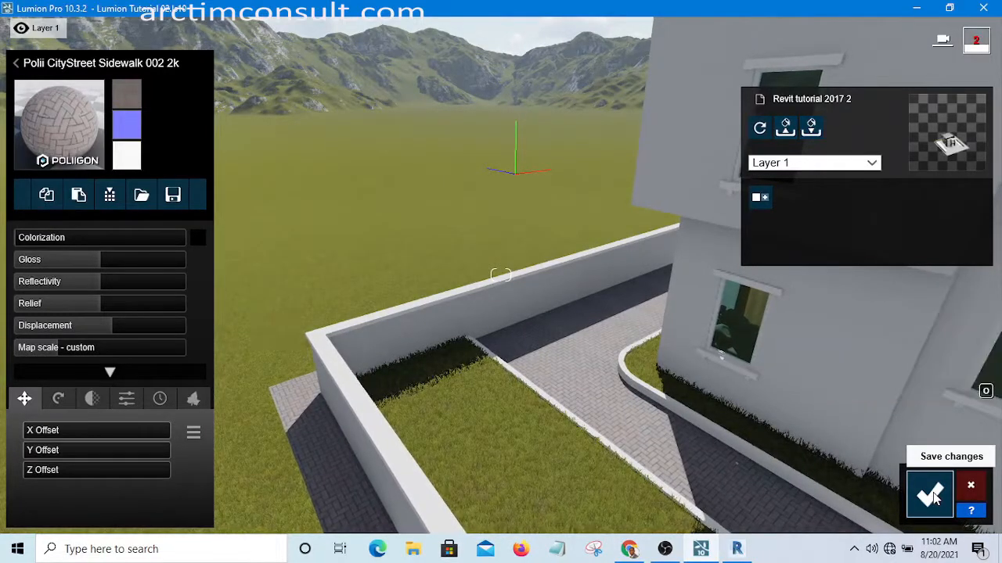
{"action": "left_click", "coordinate": [932, 496]}
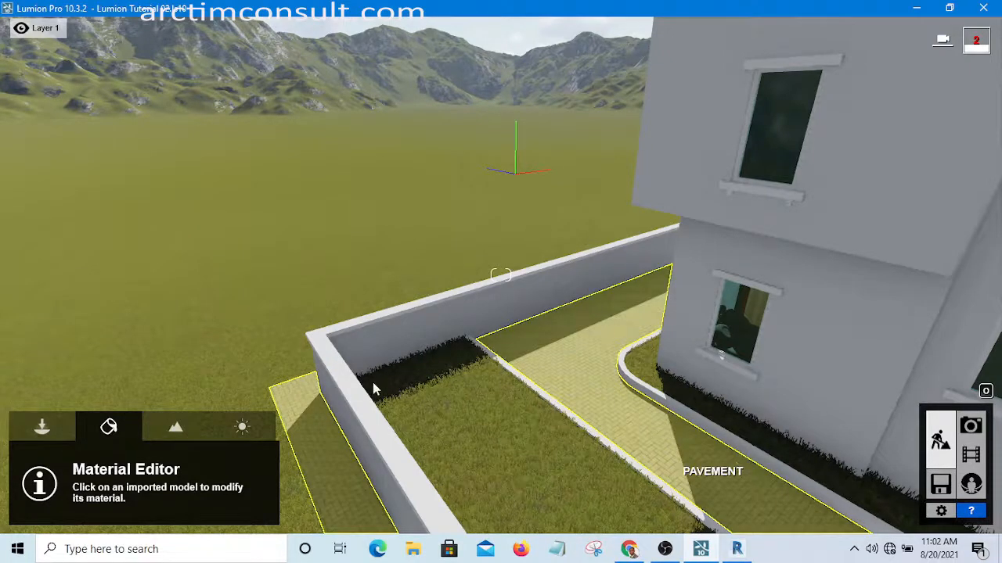
Review the fence, pavement and side walls of the house from farther back and from close by
{"action": "key", "text": "s"}
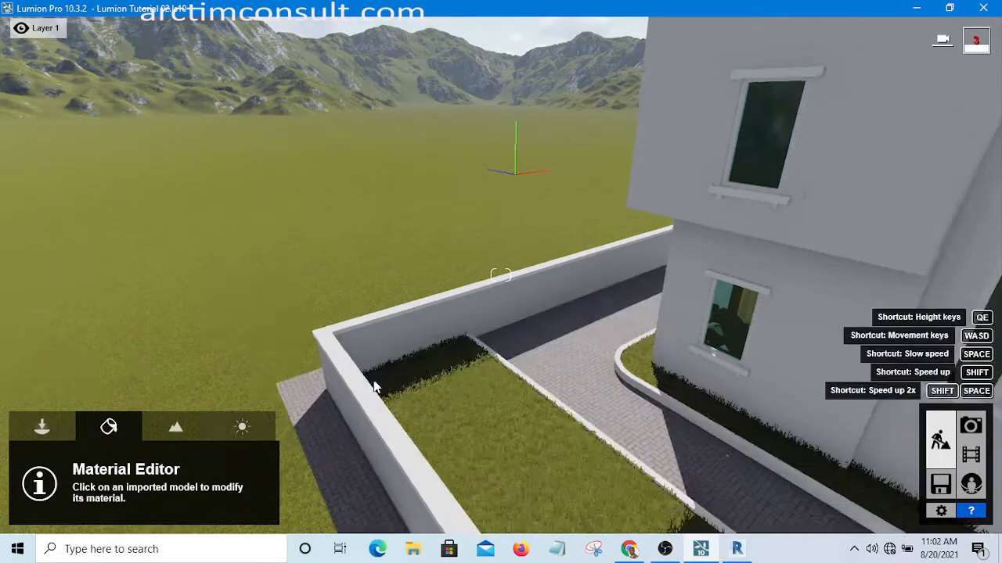
{"action": "key", "text": "s"}
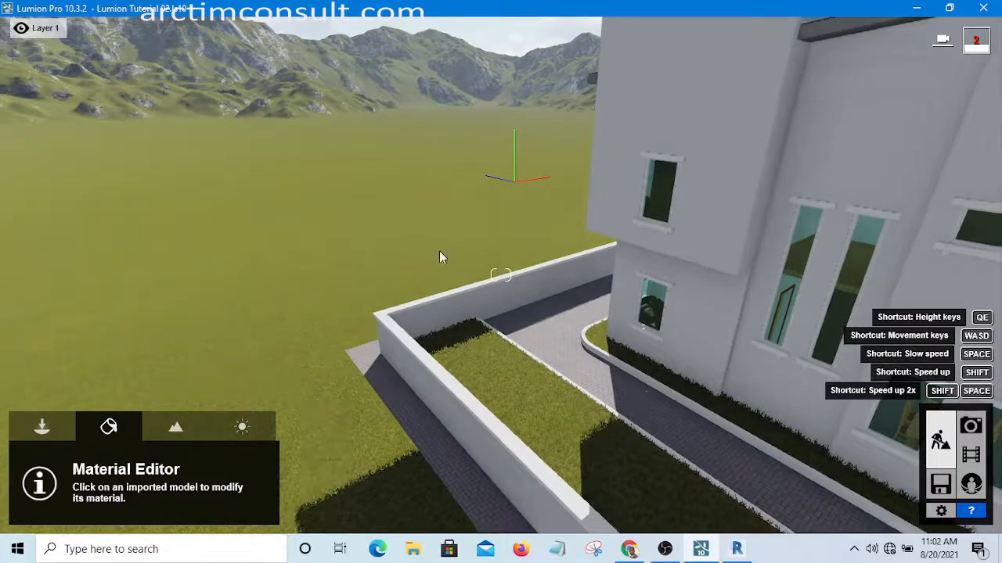
{"action": "right_click_drag", "start_coordinate": [300, 270], "coordinate": [780, 138]}
{"action": "scroll", "coordinate": [768, 146], "scroll_direction": "up", "scroll_amount": 5}
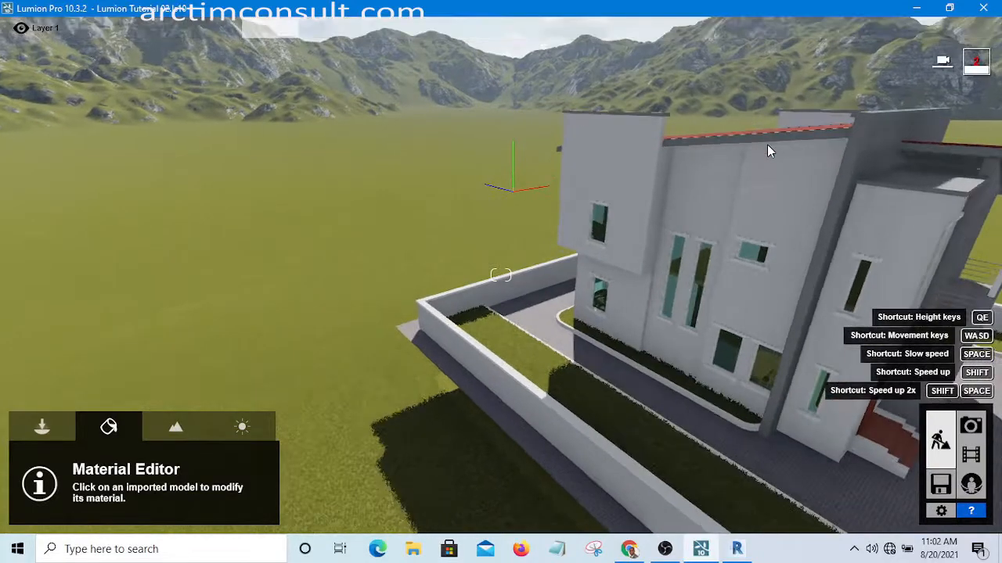
{"action": "scroll", "coordinate": [776, 61], "scroll_direction": "up", "scroll_amount": 5}
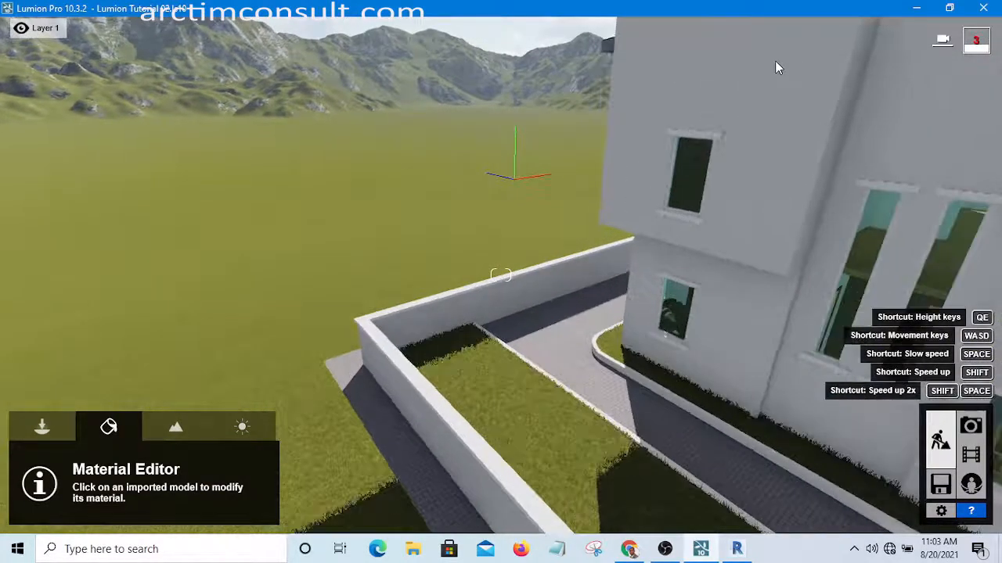
Assign the Standard material to the Roofing - Tile 2 surface on the house roof and open its settings
{"action": "scroll", "coordinate": [775, 61], "scroll_direction": "up", "scroll_amount": 5}
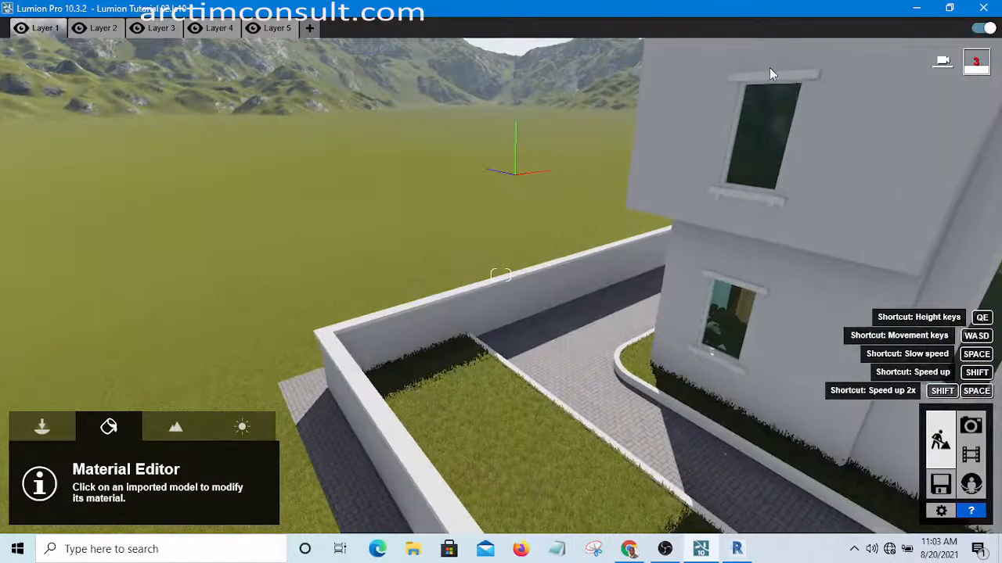
{"action": "scroll", "coordinate": [684, 146], "scroll_direction": "up", "scroll_amount": 5}
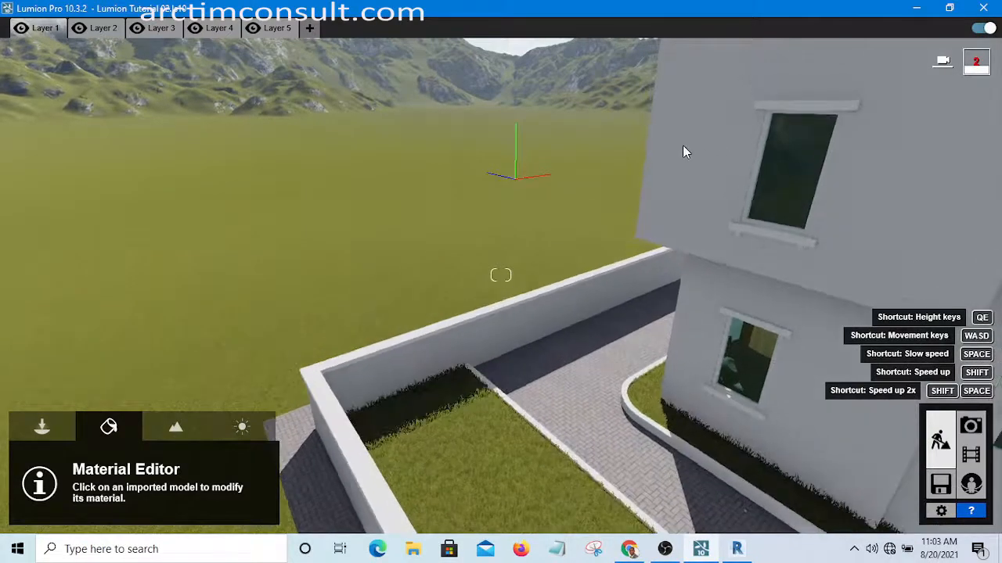
{"action": "key", "text": "q"}
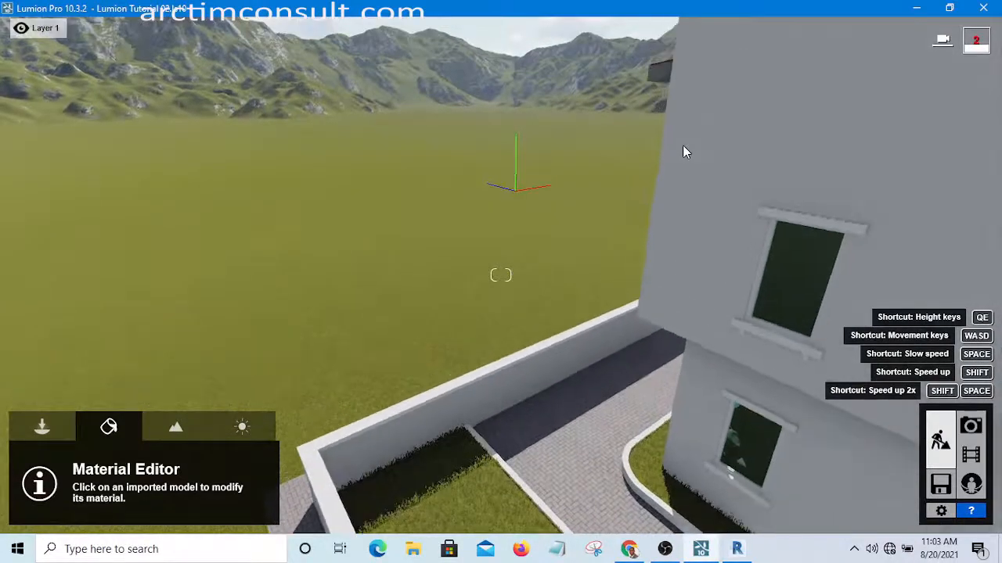
{"action": "key", "text": "q"}
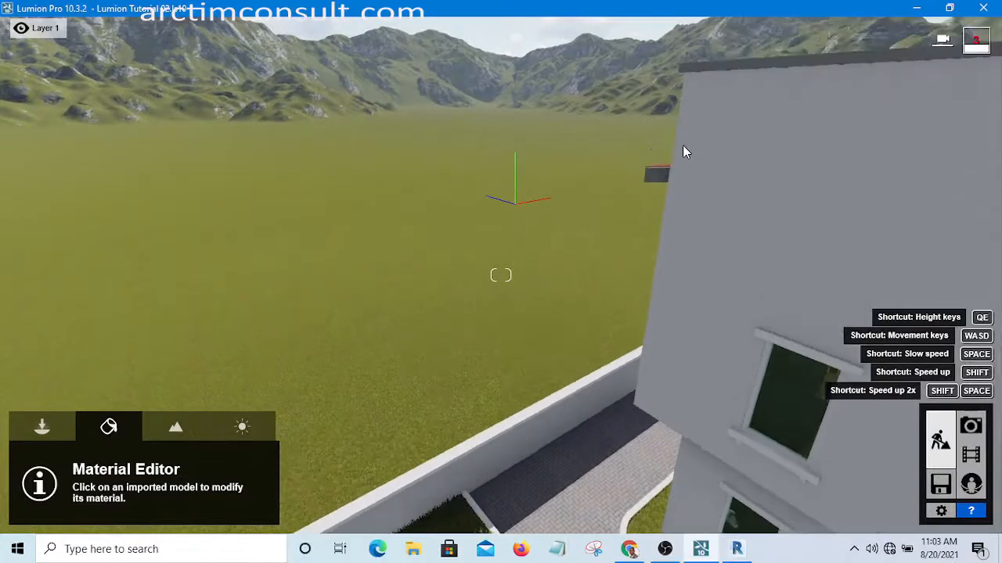
{"action": "key", "text": "q"}
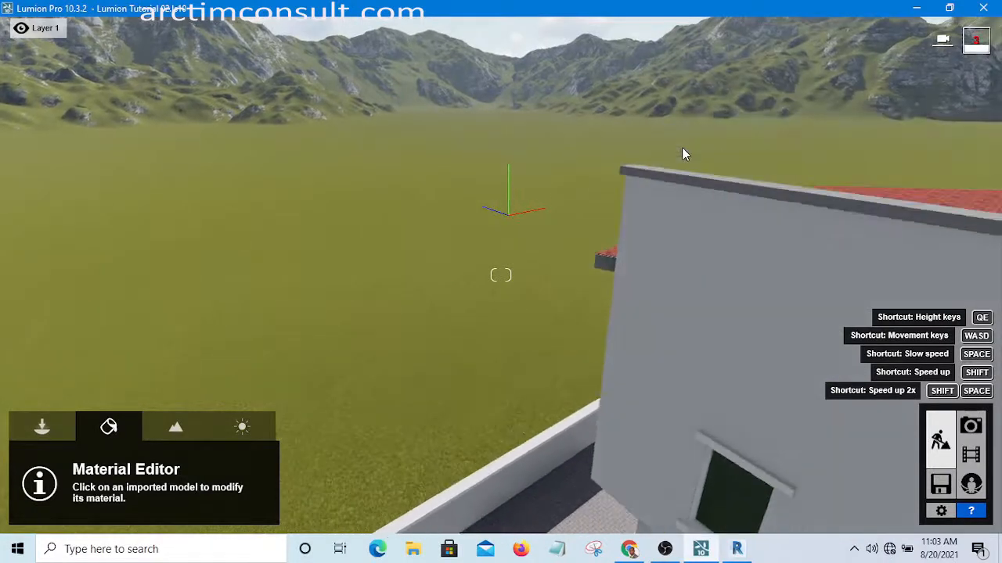
{"action": "key", "text": "q"}
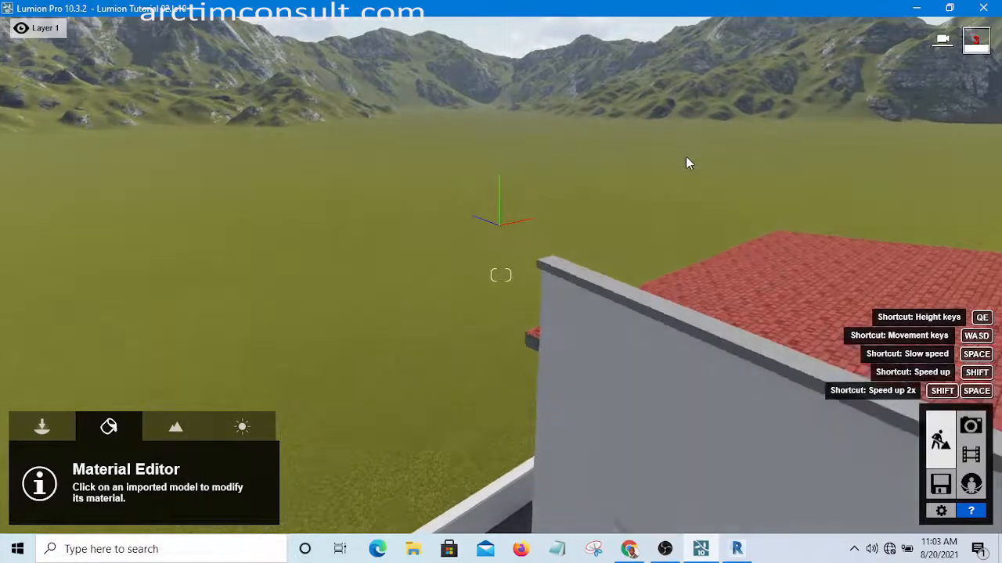
{"action": "key", "text": "q"}
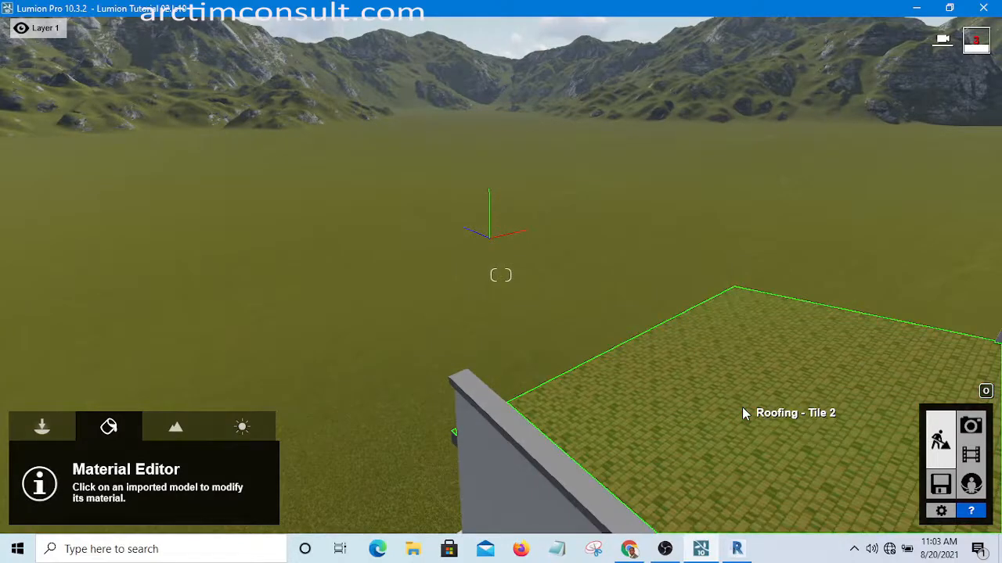
{"action": "left_click", "coordinate": [744, 408]}
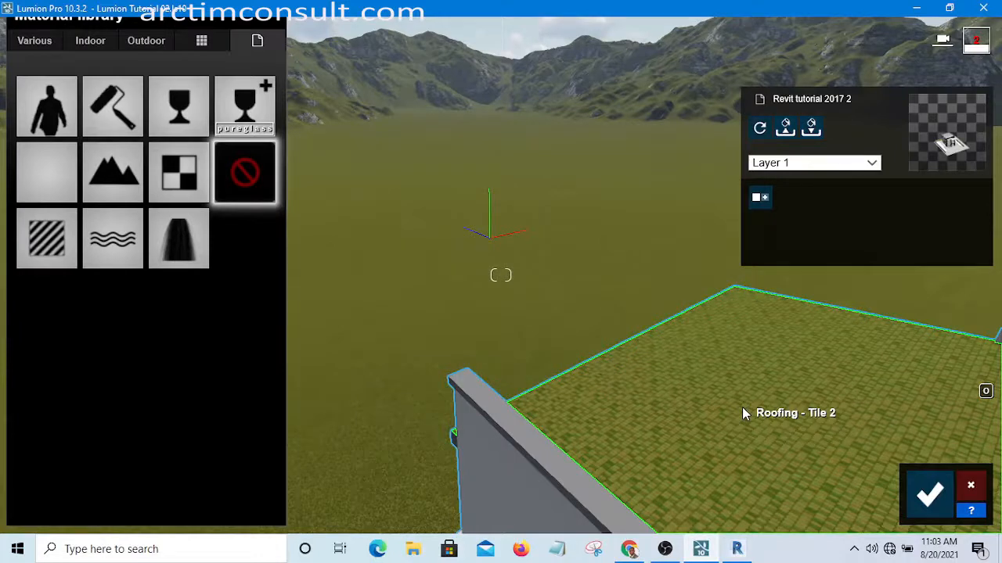
{"action": "left_click", "coordinate": [43, 248]}
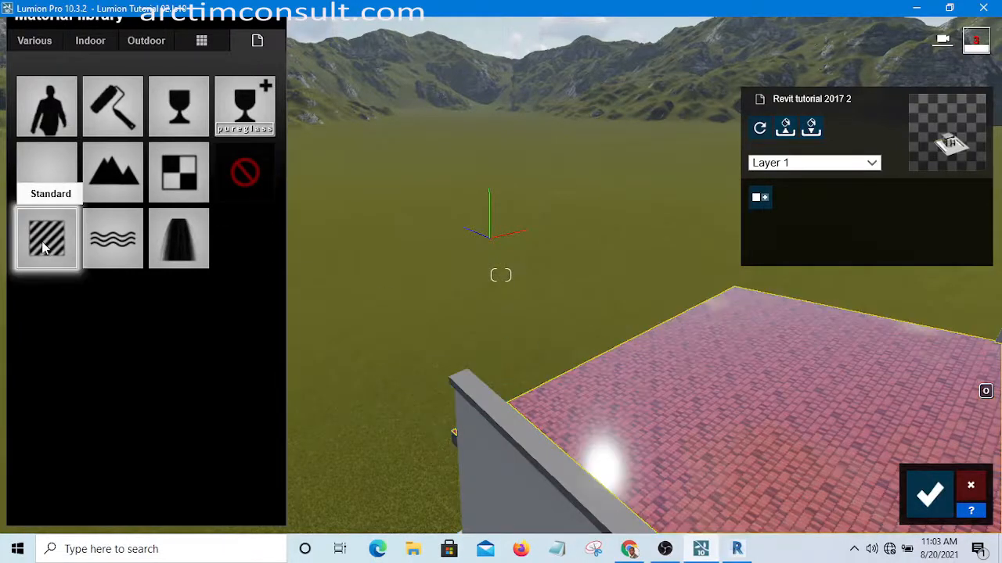
{"action": "left_click", "coordinate": [43, 247]}
{"action": "left_click", "coordinate": [43, 247]}
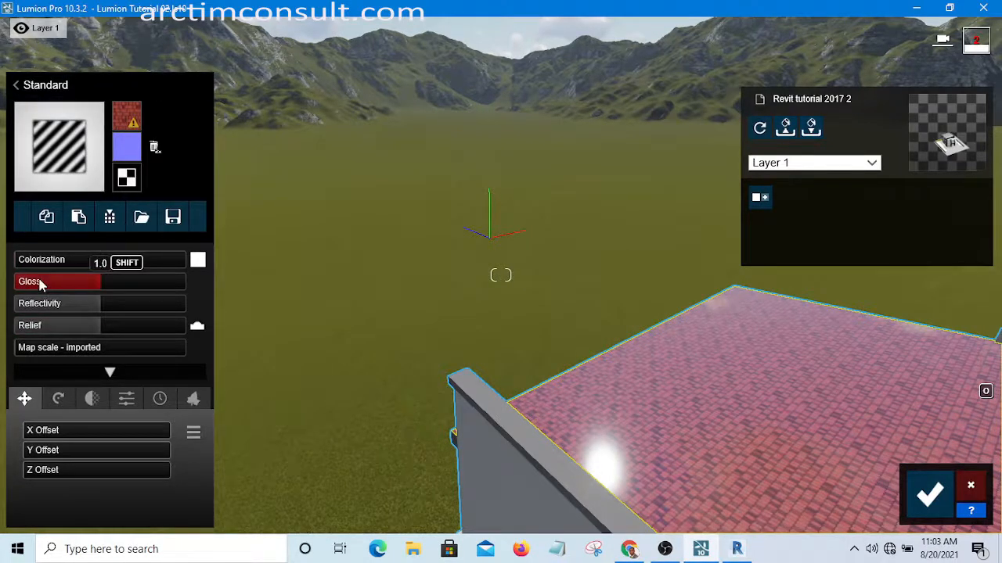
Set the roof tile material's gloss to 0.3 and reflectivity to 0.2, and flip its relief direction
{"action": "left_click_drag", "start_coordinate": [91, 285], "coordinate": [43, 287]}
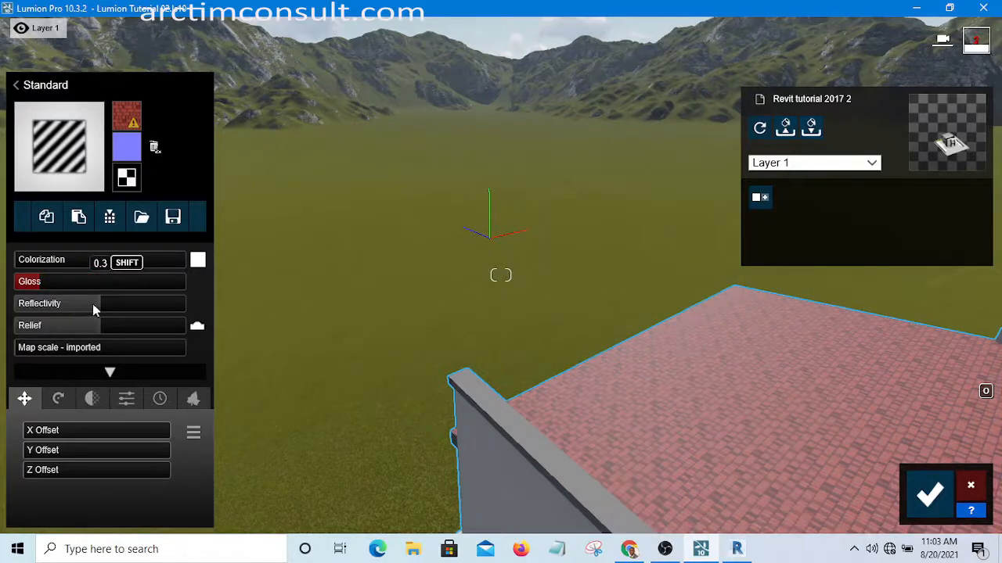
{"action": "left_click", "coordinate": [34, 308]}
{"action": "left_click", "coordinate": [33, 307]}
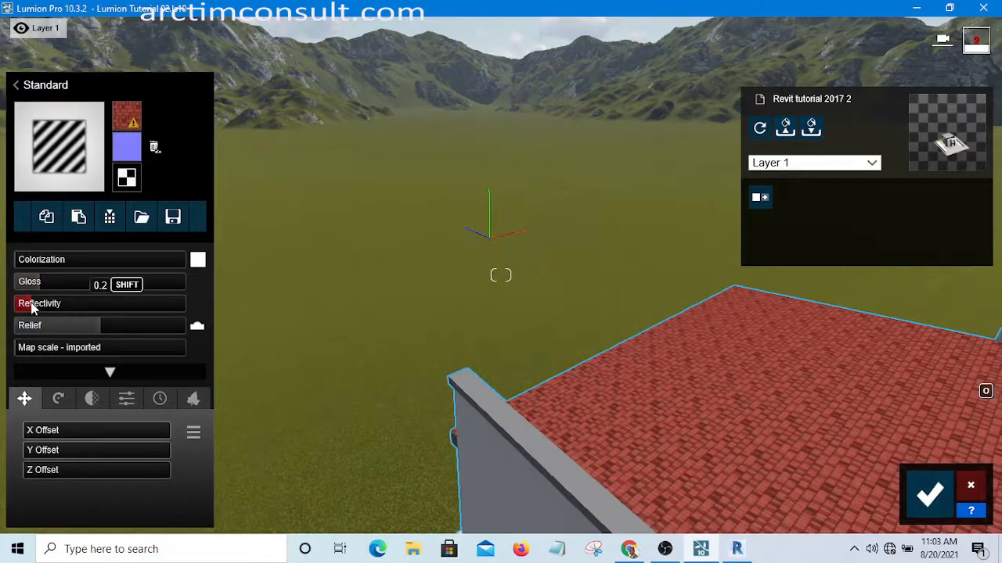
{"action": "left_click", "coordinate": [197, 326]}
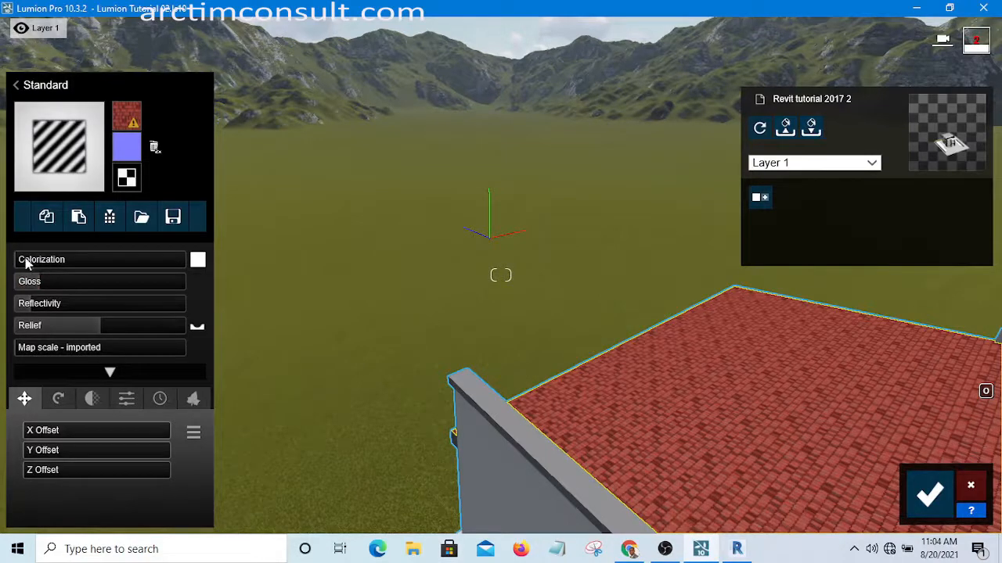
Try colorizing the roof tiles at 0.4 and at about 0.2, with the colorization colour darkened to mid-grey
{"action": "left_click", "coordinate": [81, 260]}
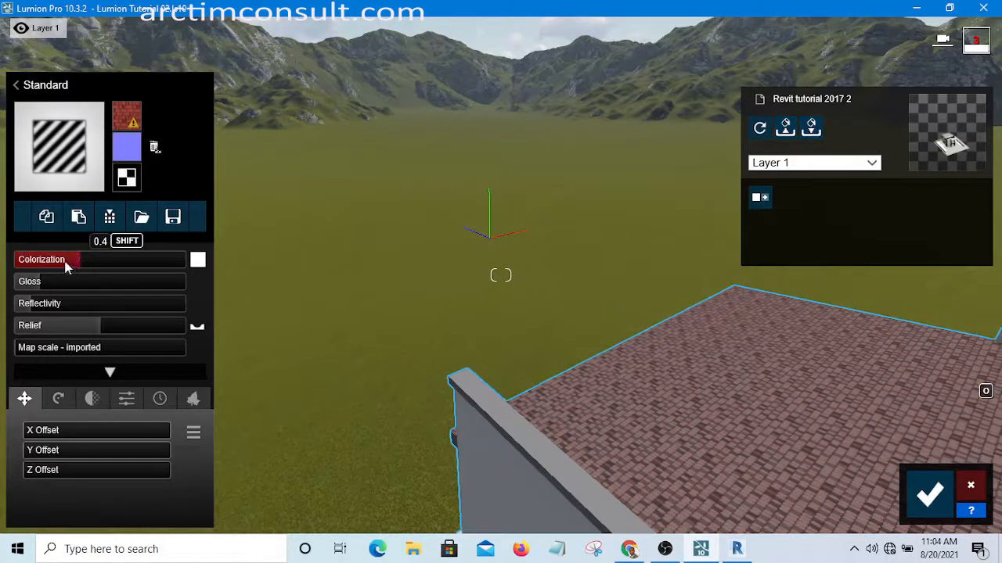
{"action": "left_click", "coordinate": [46, 263]}
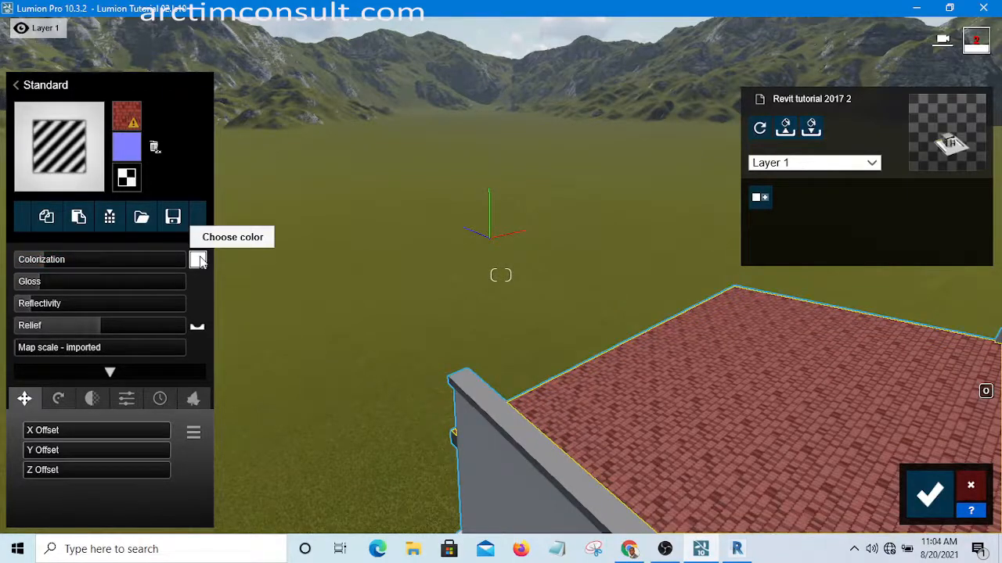
{"action": "left_click", "coordinate": [198, 260]}
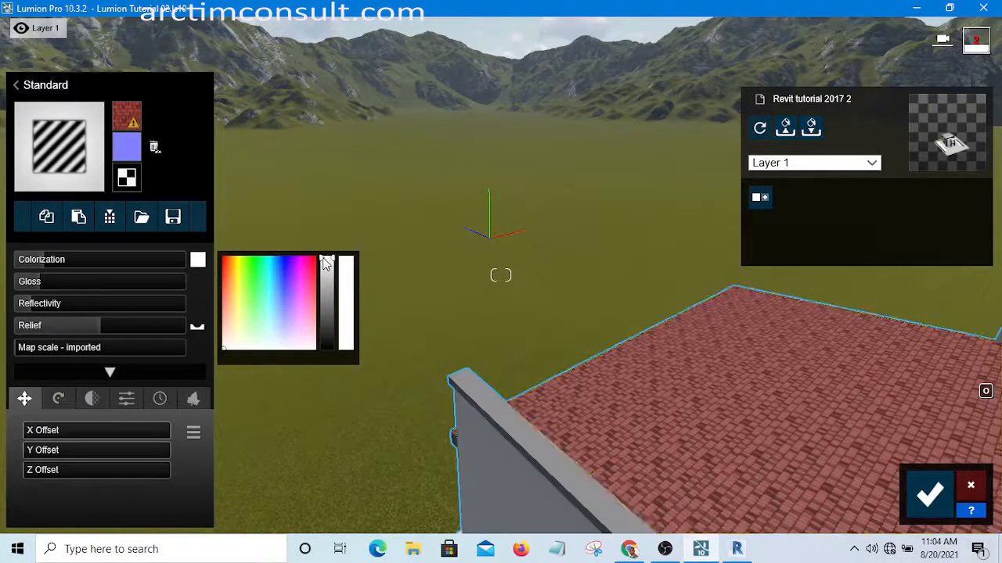
{"action": "left_click", "coordinate": [326, 274]}
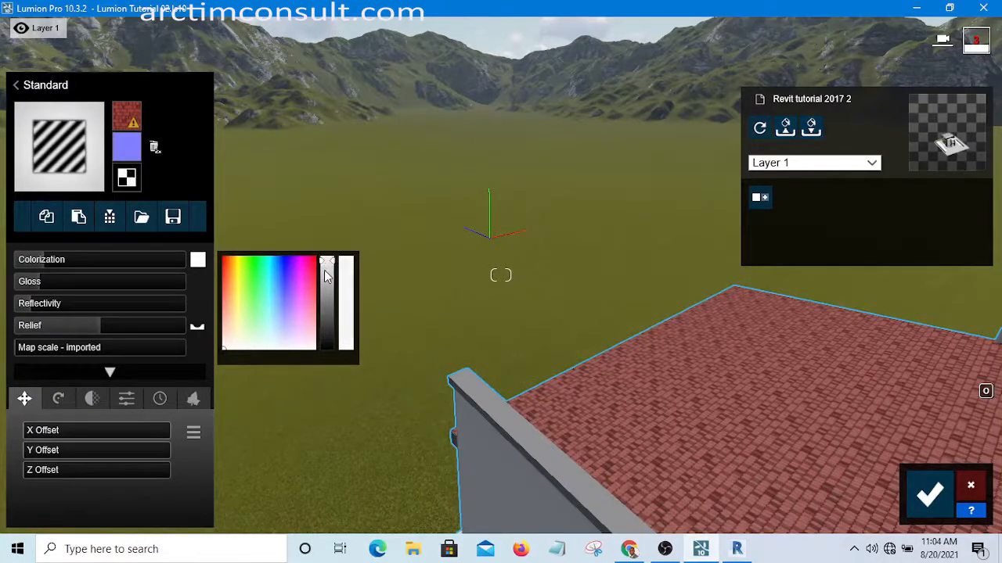
{"action": "left_click", "coordinate": [324, 312]}
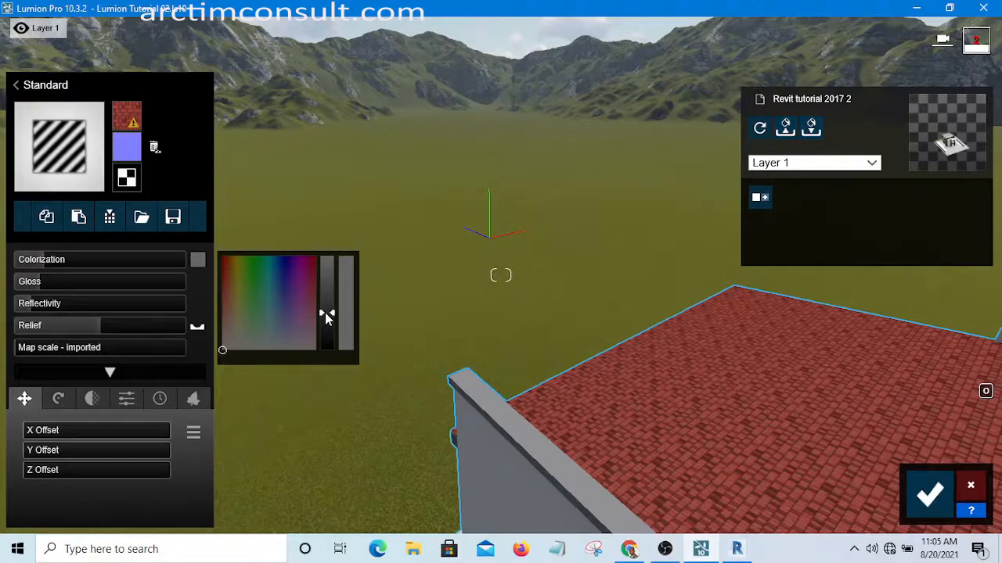
{"action": "left_click", "coordinate": [49, 263]}
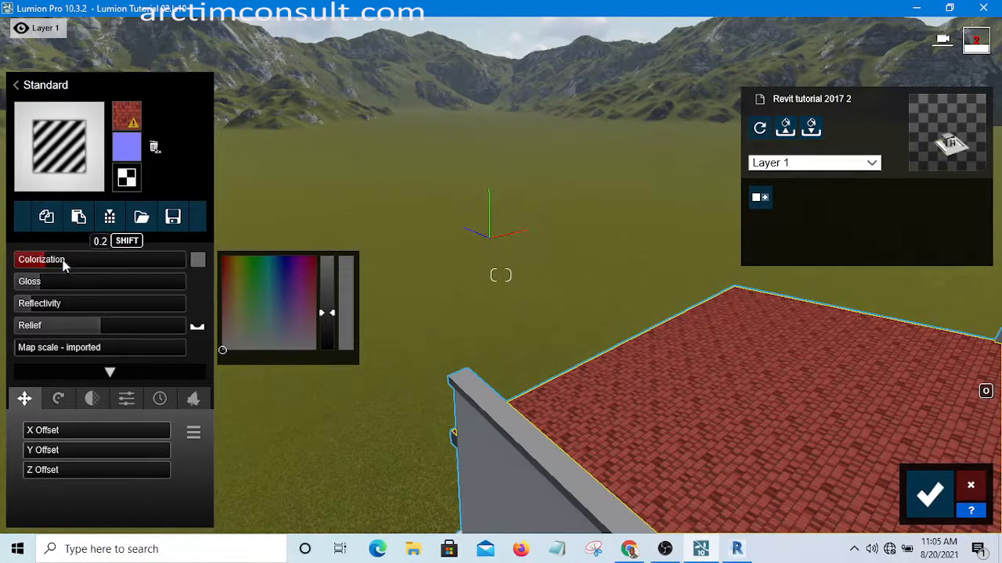
Set the roof tiles' colorization to about 0.4 with a deep red colour and save the material changes
{"action": "left_click", "coordinate": [81, 265]}
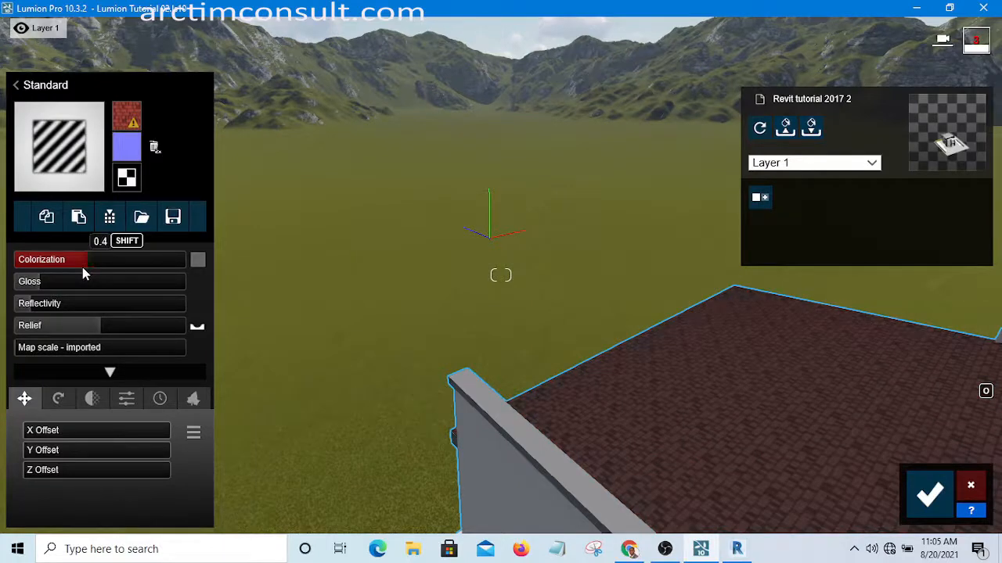
{"action": "left_click", "coordinate": [197, 263]}
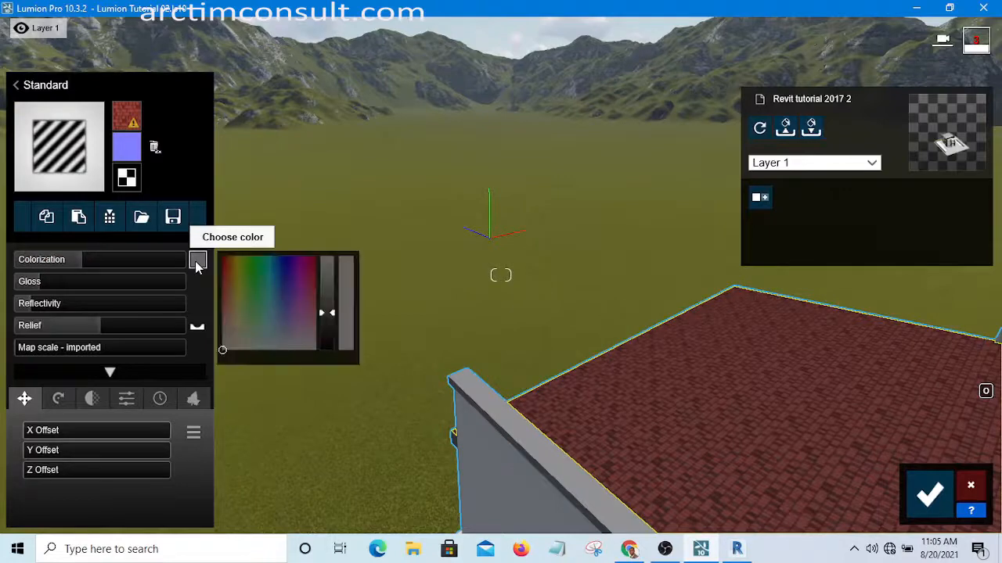
{"action": "left_click", "coordinate": [307, 279]}
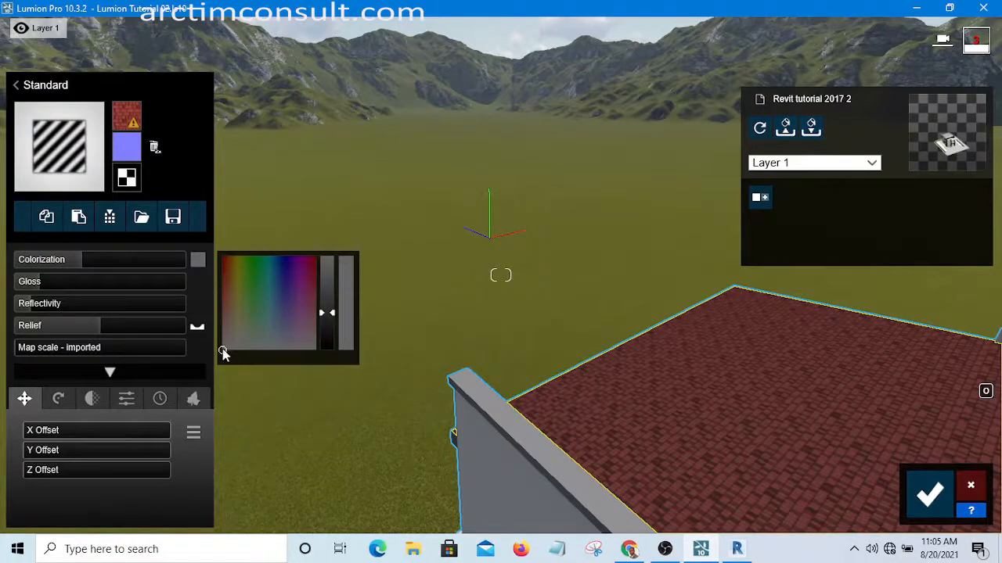
{"action": "left_click", "coordinate": [249, 298]}
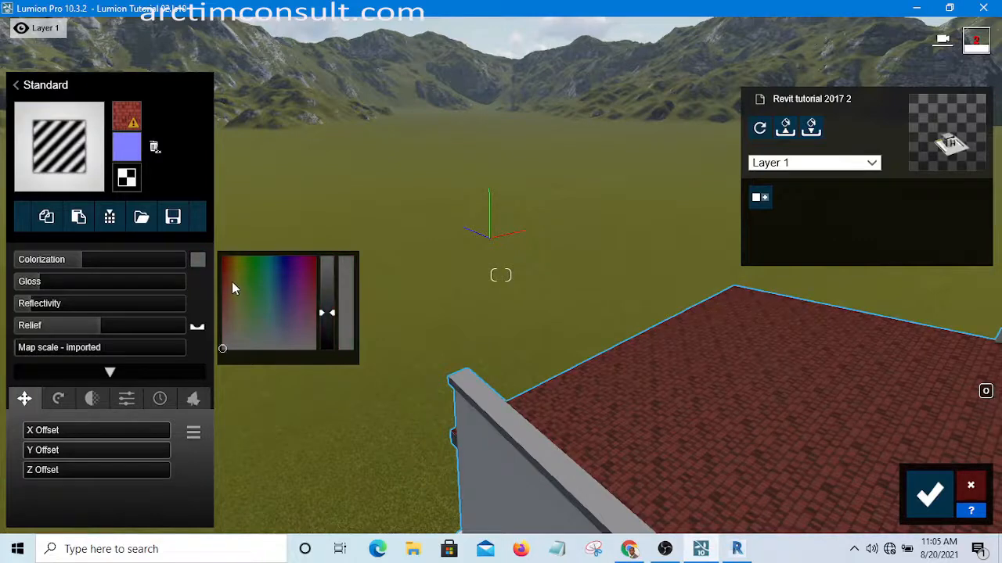
{"action": "left_click", "coordinate": [230, 273]}
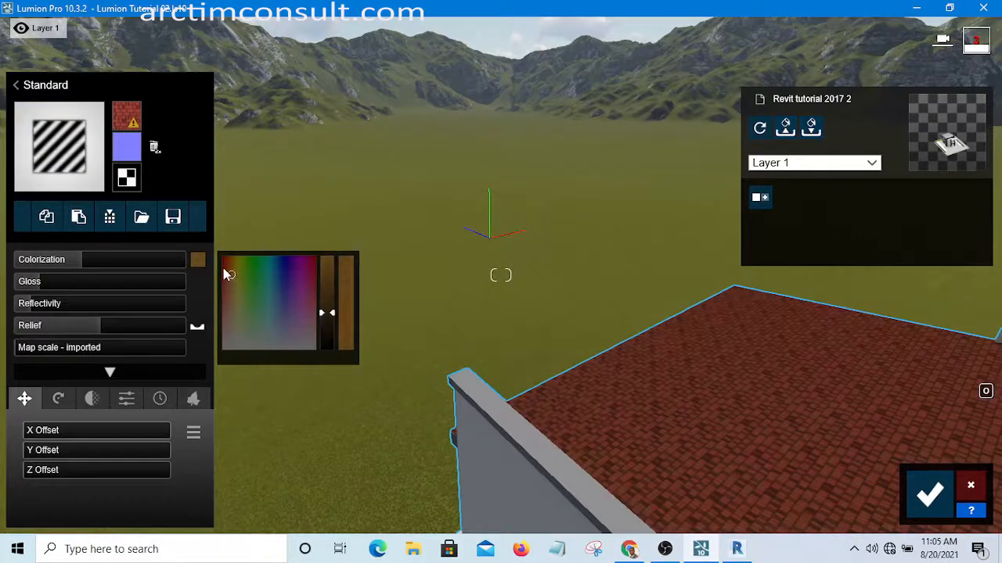
{"action": "left_click_drag", "start_coordinate": [223, 267], "coordinate": [217, 265]}
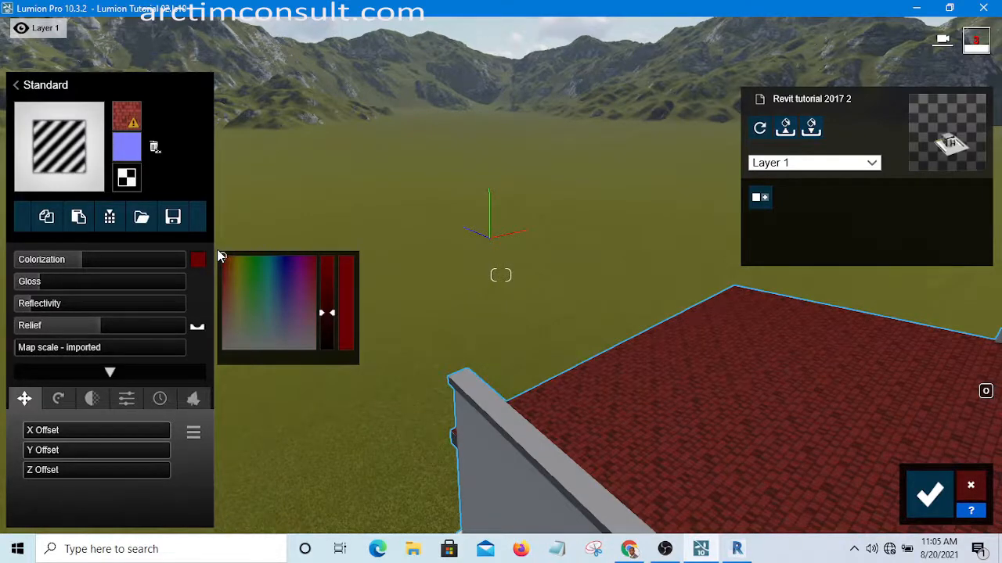
{"action": "left_click", "coordinate": [328, 289]}
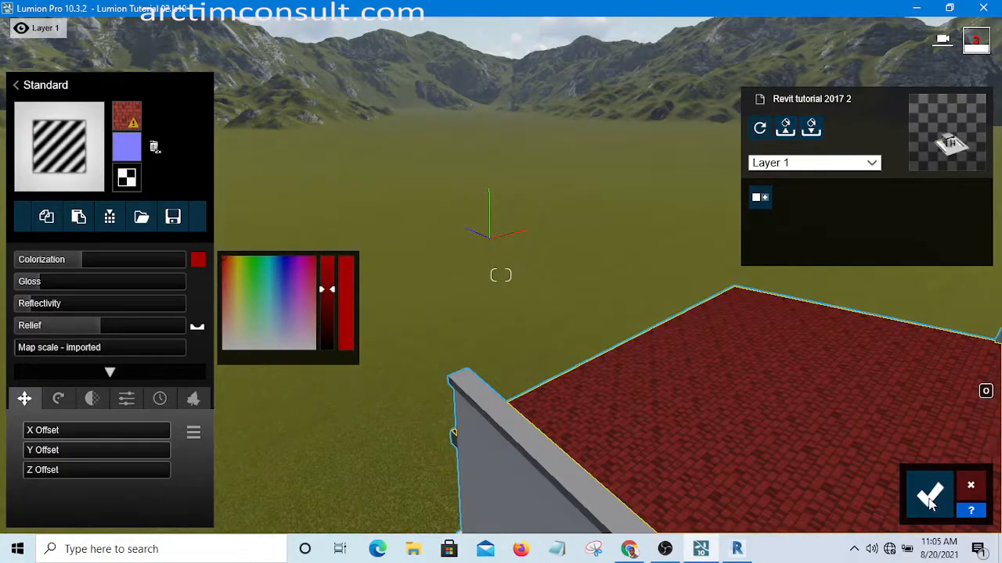
{"action": "left_click", "coordinate": [490, 293]}
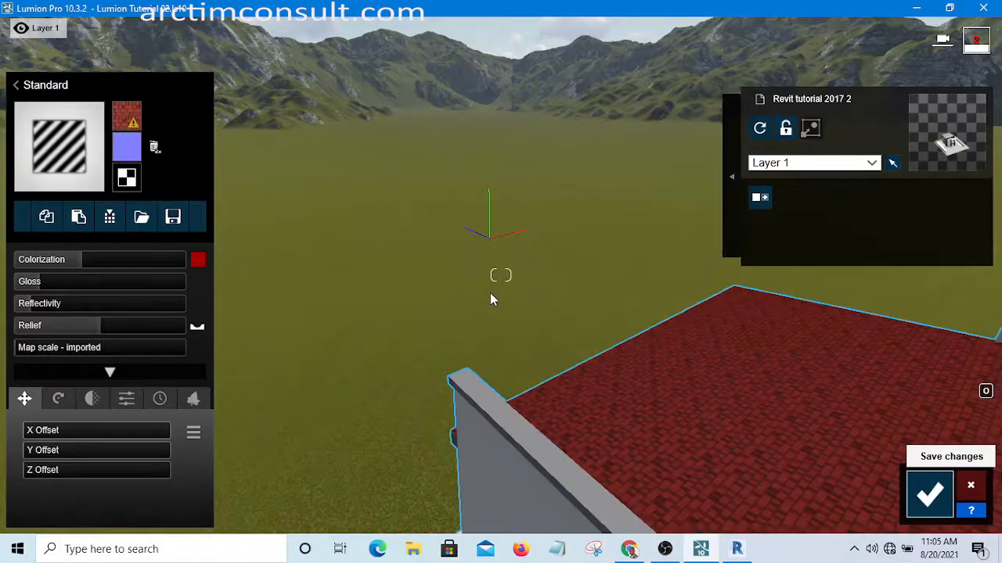
Assign the Standard material to the concrete fascia along the roof edge
{"action": "scroll", "coordinate": [490, 293], "scroll_direction": "down", "scroll_amount": 5}
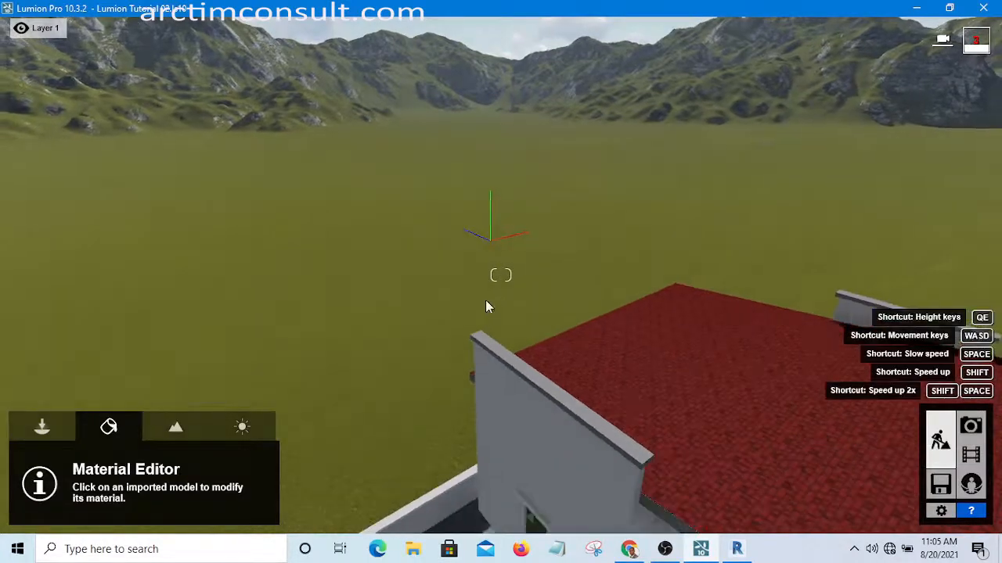
{"action": "key", "text": "s"}
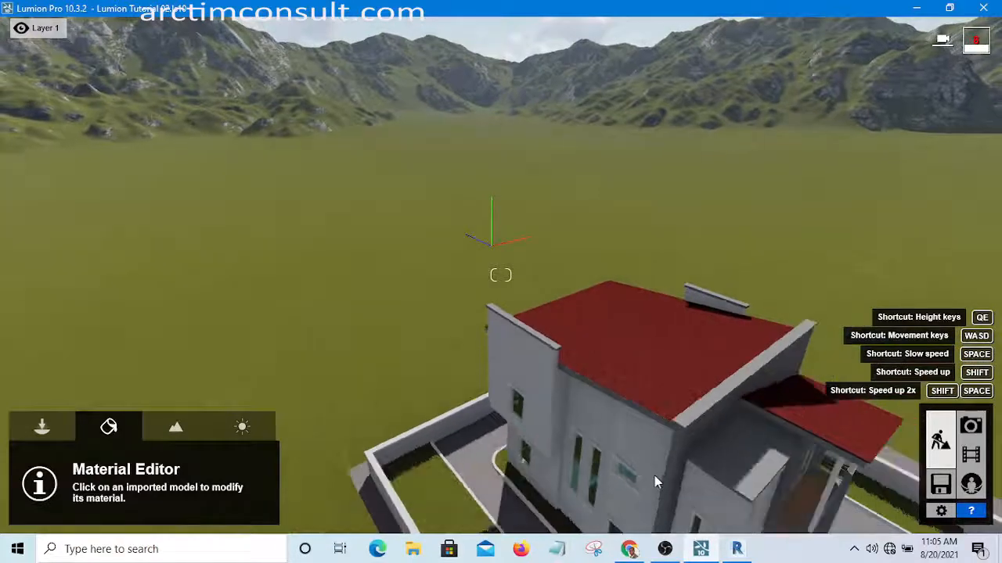
{"action": "key", "text": "s"}
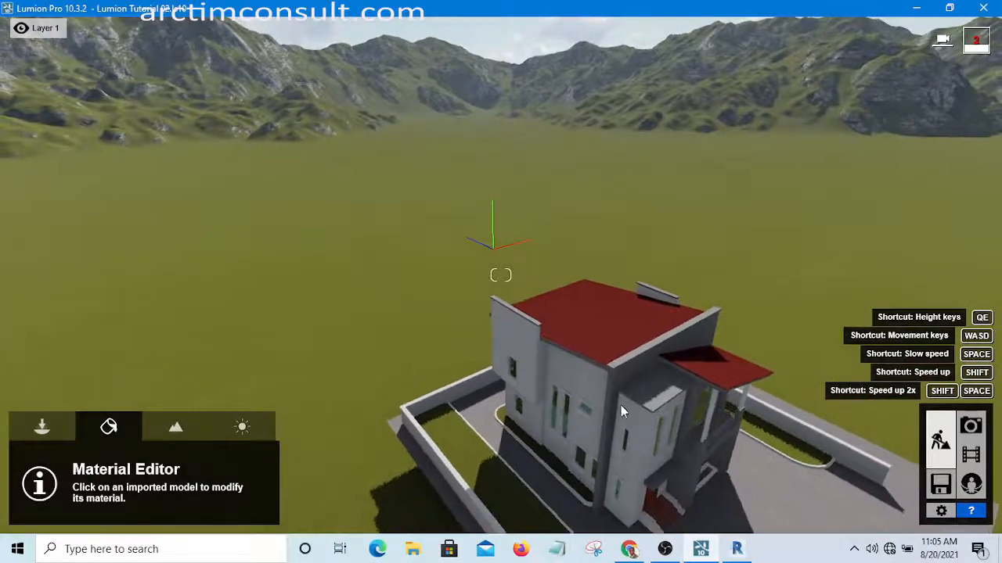
{"action": "key", "text": "w"}
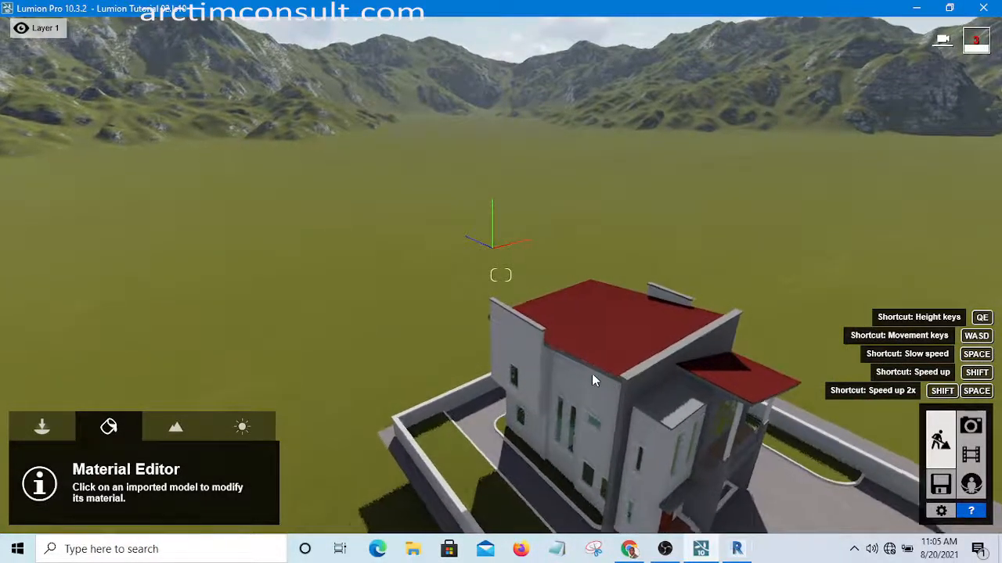
{"action": "key", "text": "w"}
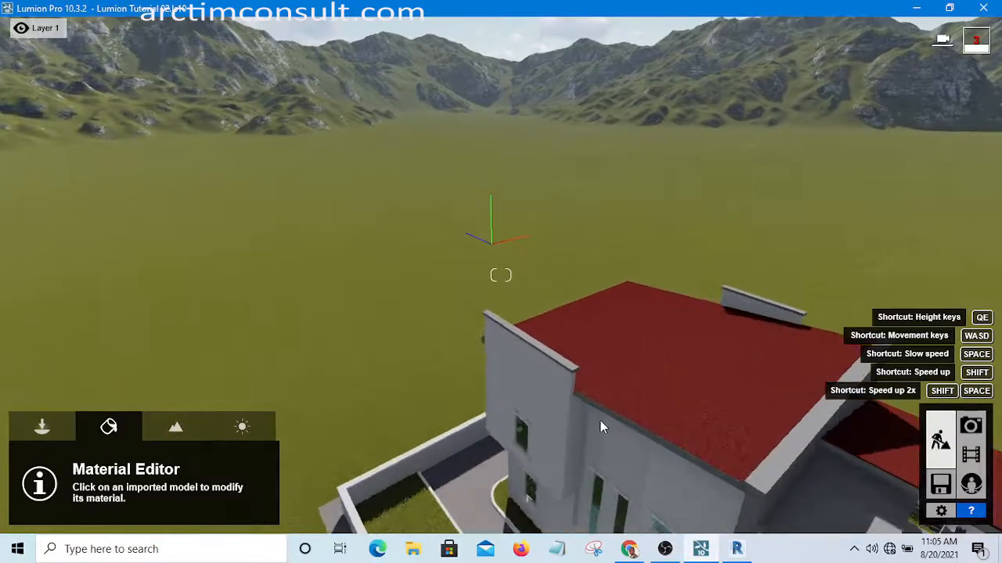
{"action": "key", "text": "w"}
{"action": "scroll", "coordinate": [615, 434], "scroll_direction": "up", "scroll_amount": 2}
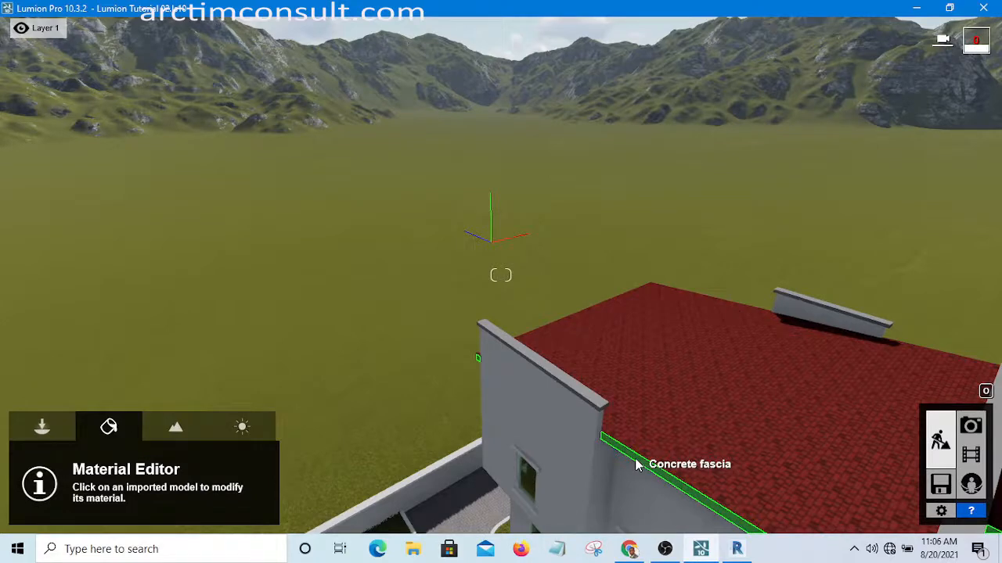
{"action": "left_click", "coordinate": [636, 465]}
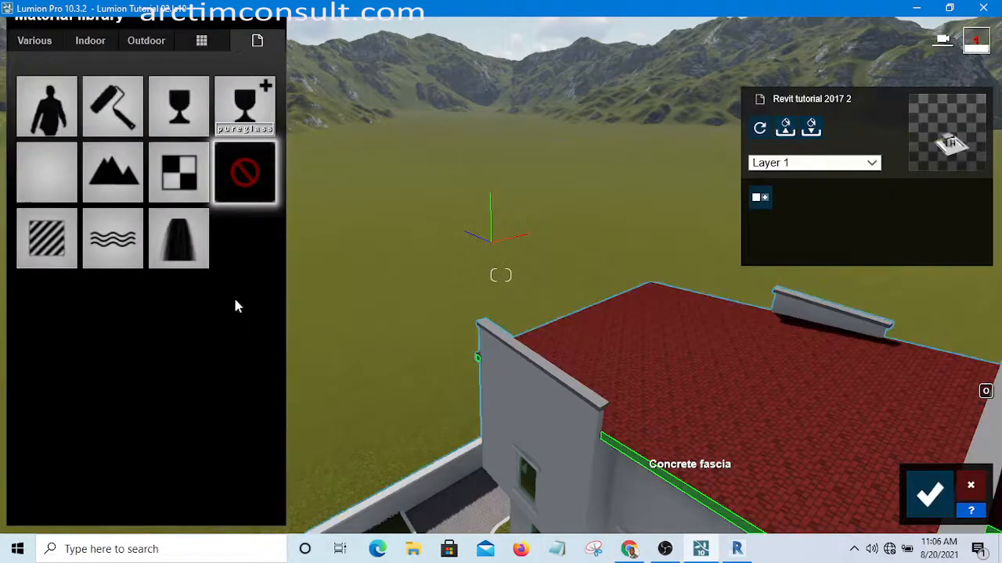
{"action": "left_click", "coordinate": [48, 241]}
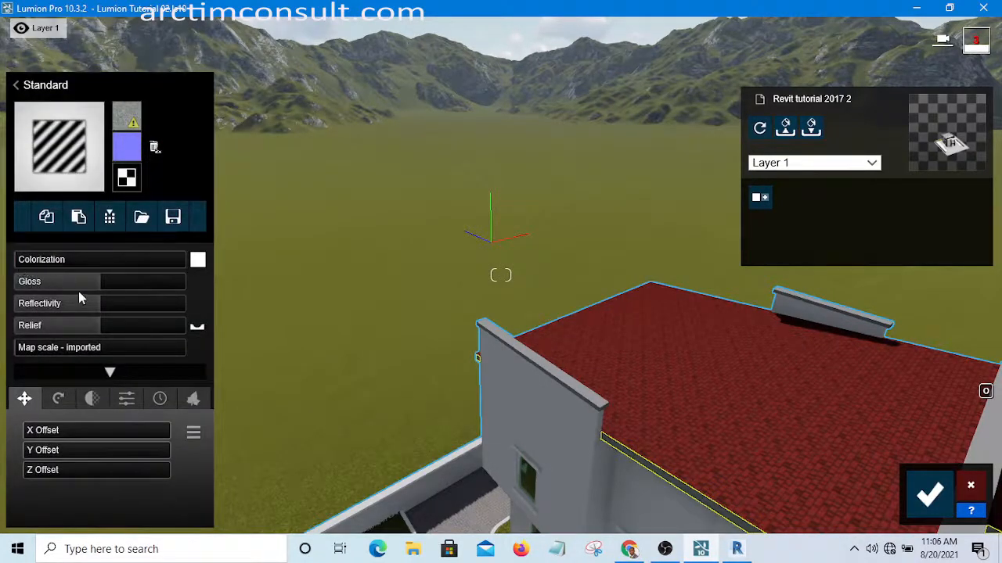
Set the fascia's gloss to 0.2, lower its reflectivity, and add light weathering with edges at 0.1
{"action": "left_click", "coordinate": [34, 284]}
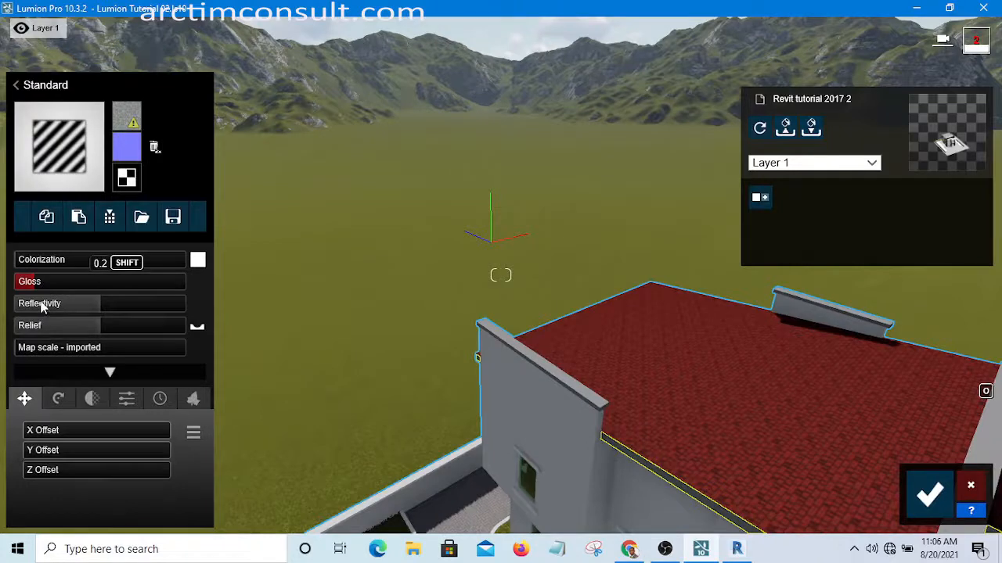
{"action": "left_click", "coordinate": [43, 307]}
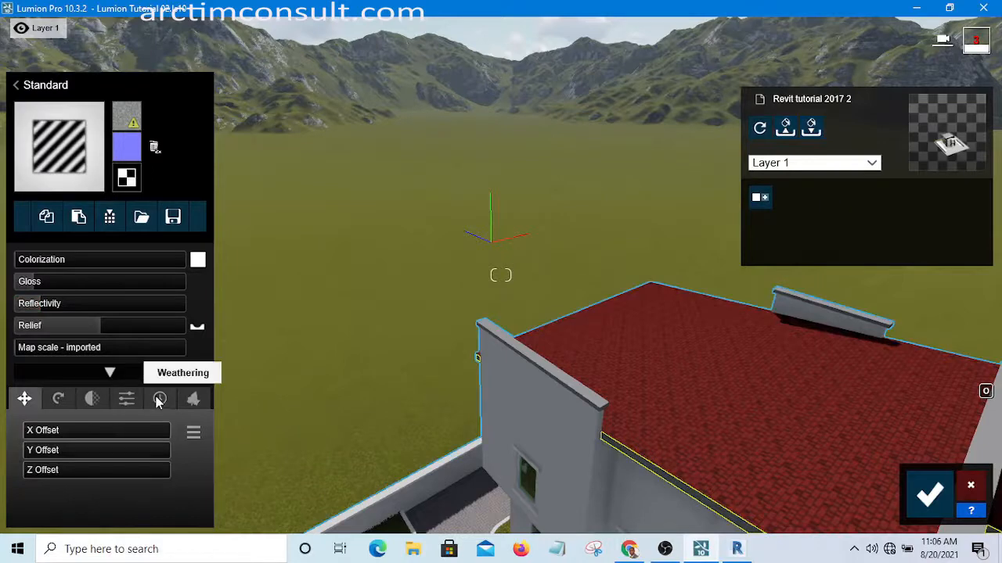
{"action": "left_click", "coordinate": [159, 400]}
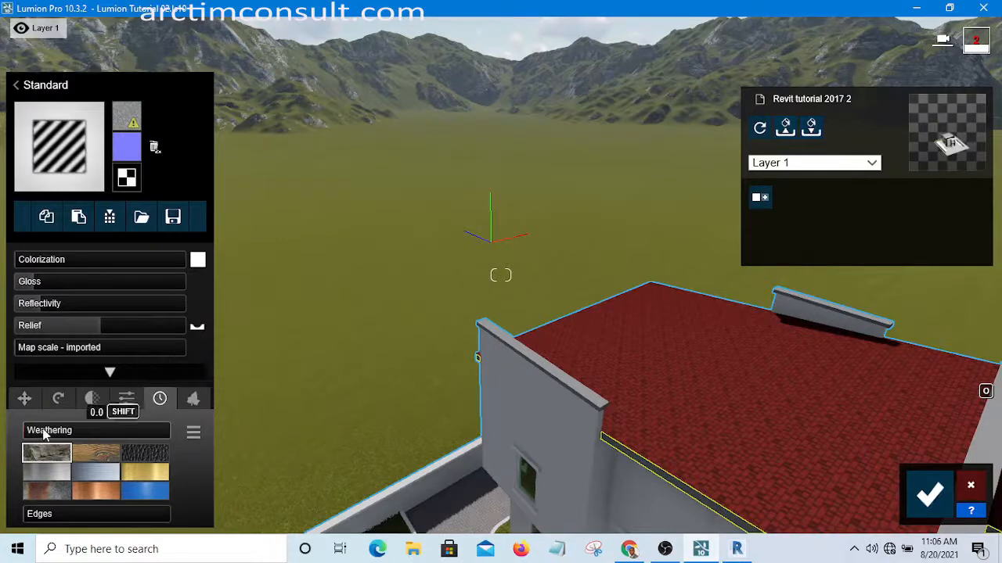
{"action": "left_click", "coordinate": [40, 436]}
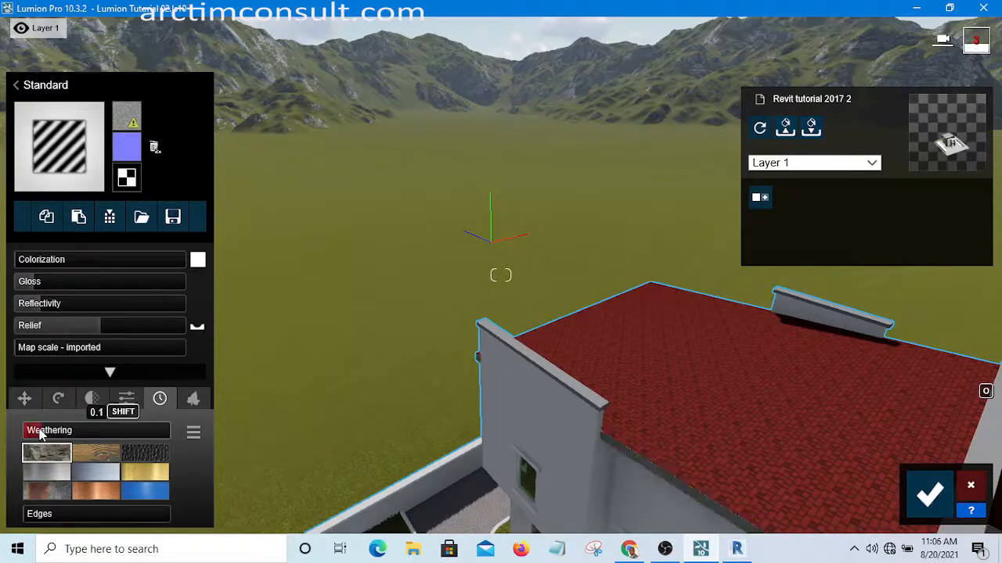
{"action": "left_click", "coordinate": [31, 514]}
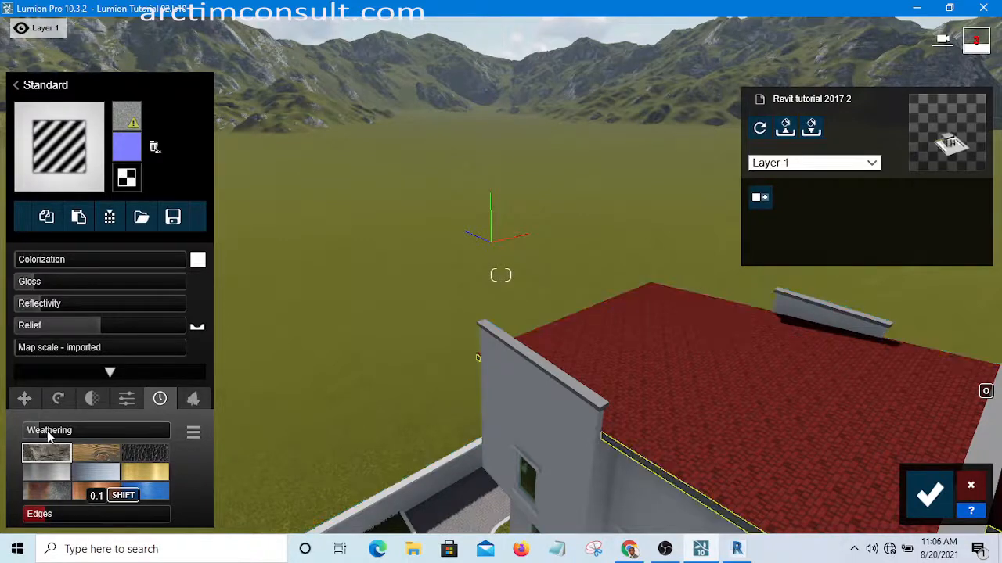
{"action": "left_click", "coordinate": [47, 435]}
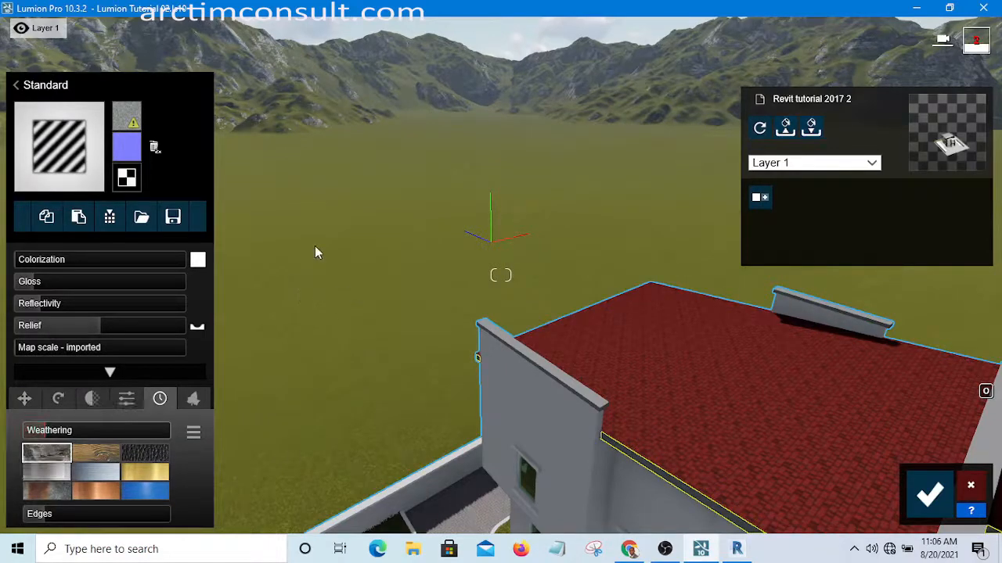
Save the fascia's material changes and leave its material settings
{"action": "scroll", "coordinate": [315, 246], "scroll_direction": "down", "scroll_amount": 4}
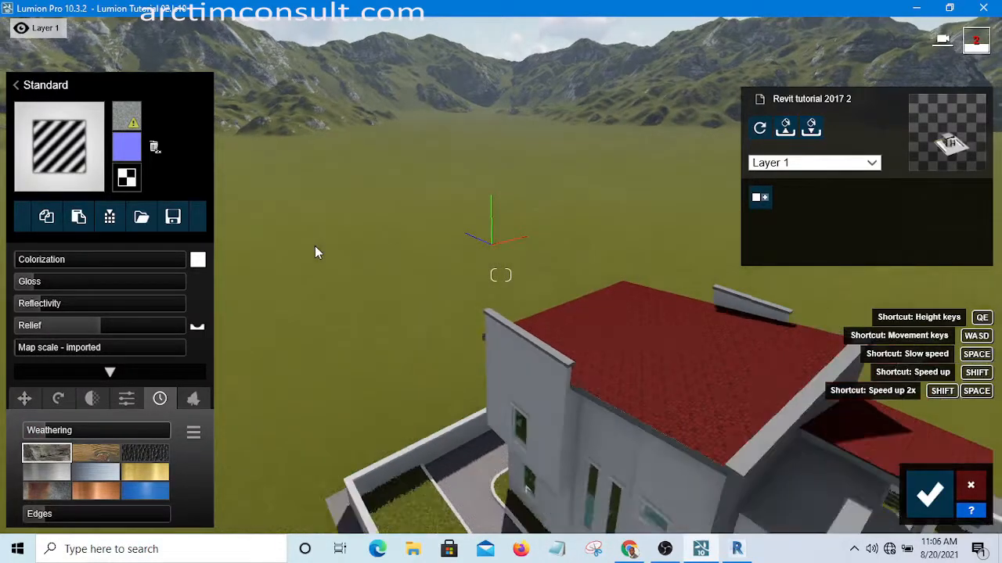
{"action": "scroll", "coordinate": [315, 246], "scroll_direction": "down", "scroll_amount": 5}
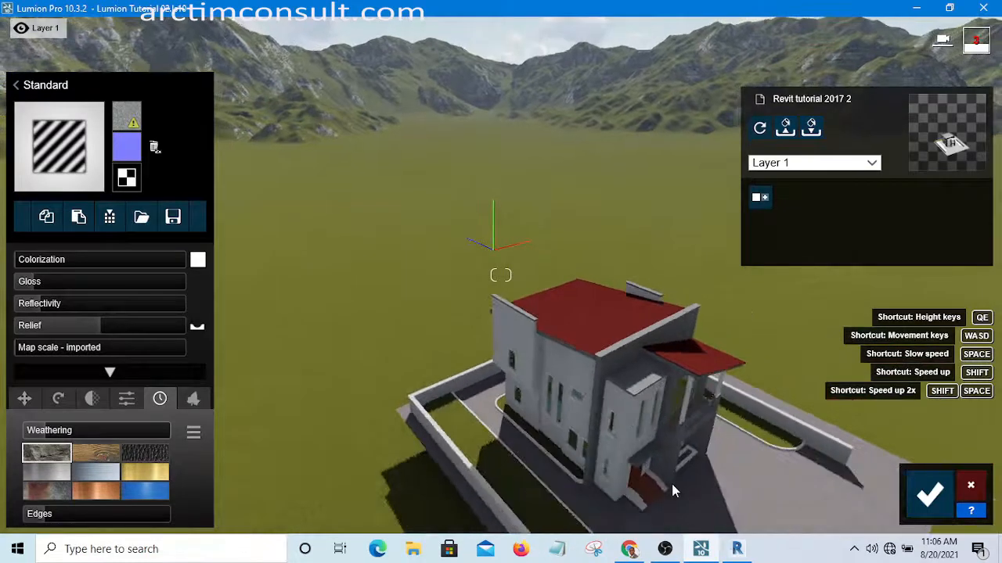
{"action": "scroll", "coordinate": [722, 430], "scroll_direction": "down", "scroll_amount": 3}
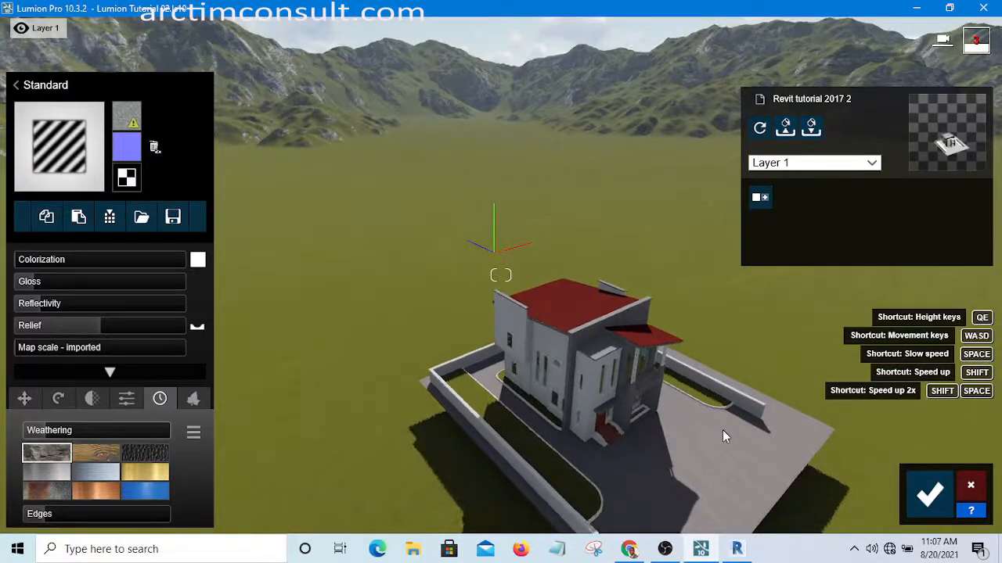
{"action": "mouse_move", "coordinate": [722, 431]}
{"action": "right_mouse_down"}
{"action": "mouse_move", "coordinate": [689, 453]}
{"action": "mouse_move", "coordinate": [716, 432]}
{"action": "mouse_move", "coordinate": [702, 433]}
{"action": "mouse_move", "coordinate": [722, 431]}
{"action": "right_mouse_up"}
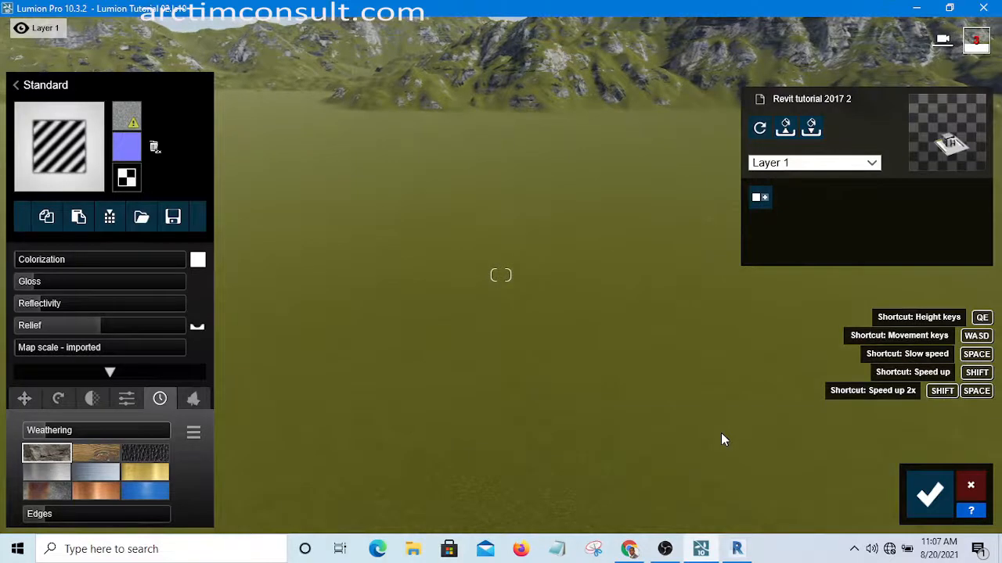
{"action": "key", "text": "w"}
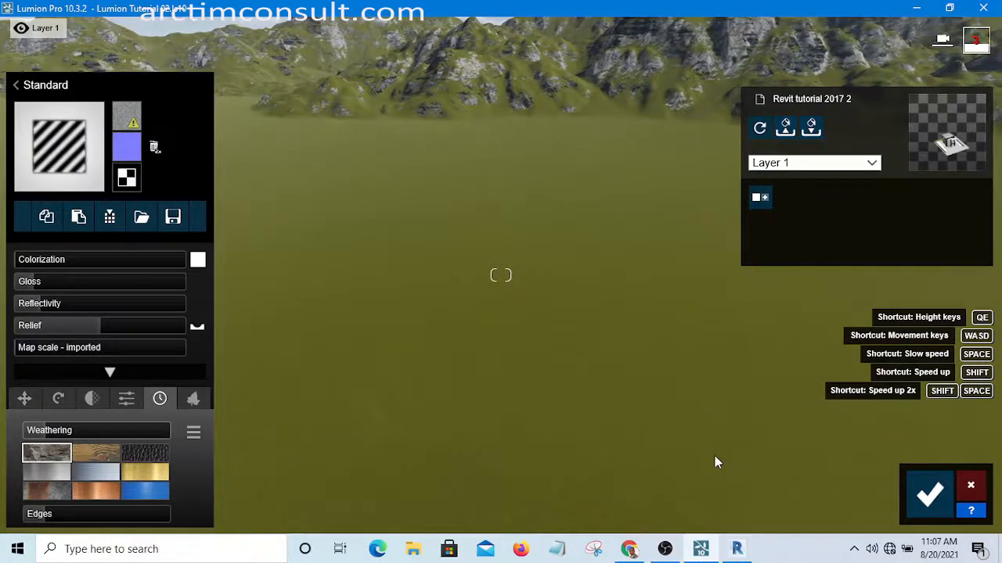
{"action": "left_click", "coordinate": [930, 499]}
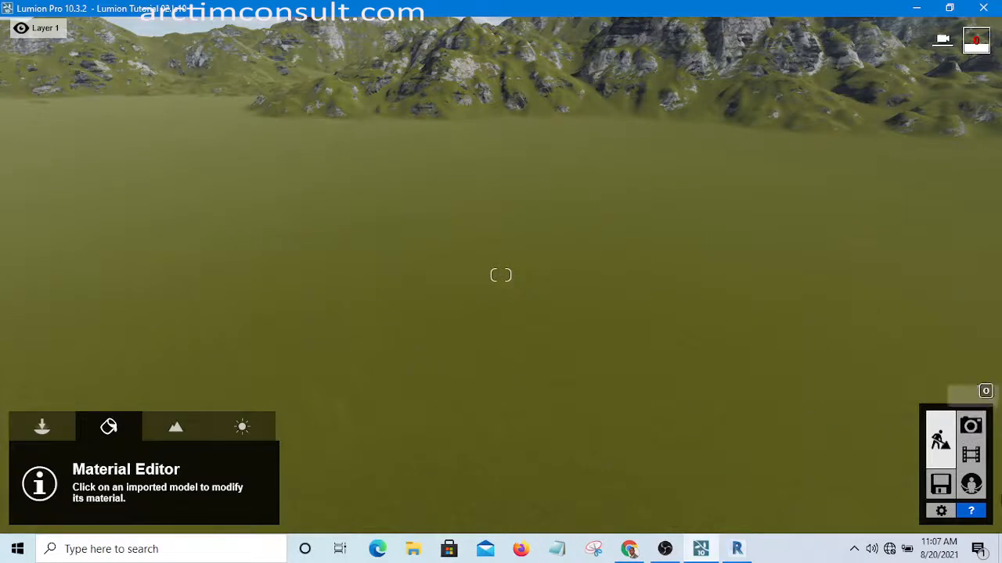
Restore the camera view stored in photo 2 and return to build mode
{"action": "left_click", "coordinate": [969, 429]}
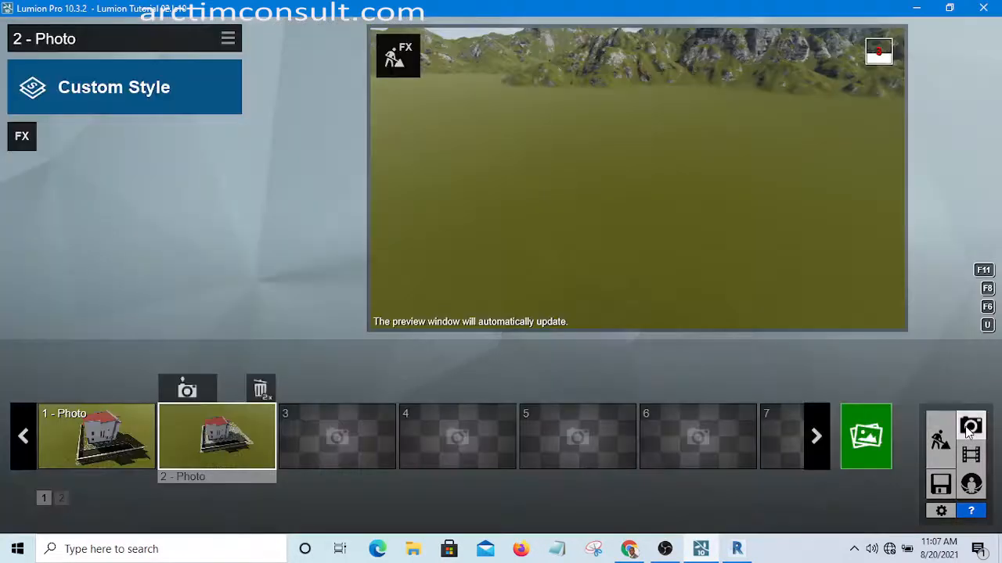
{"action": "left_click", "coordinate": [183, 436]}
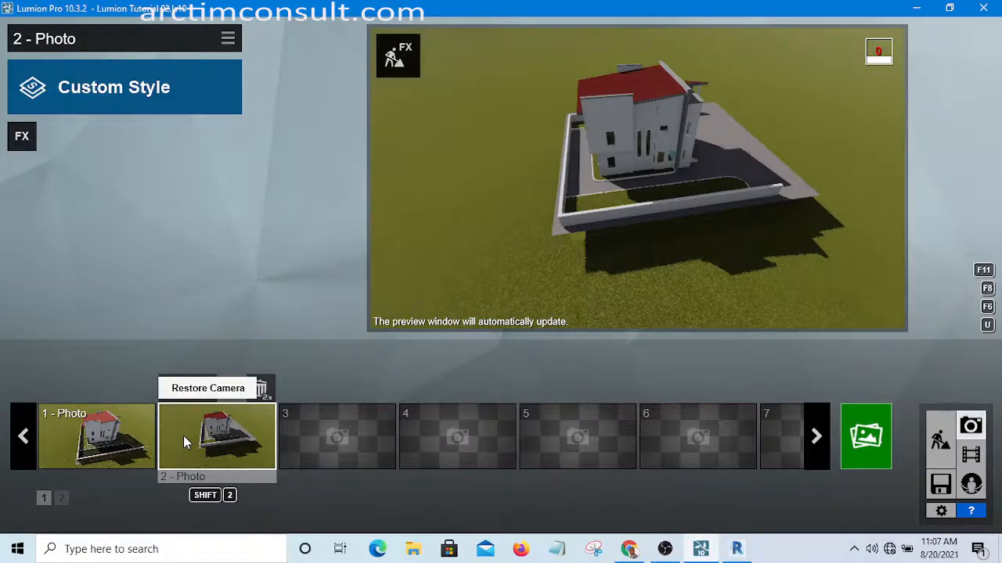
{"action": "left_click", "coordinate": [939, 452]}
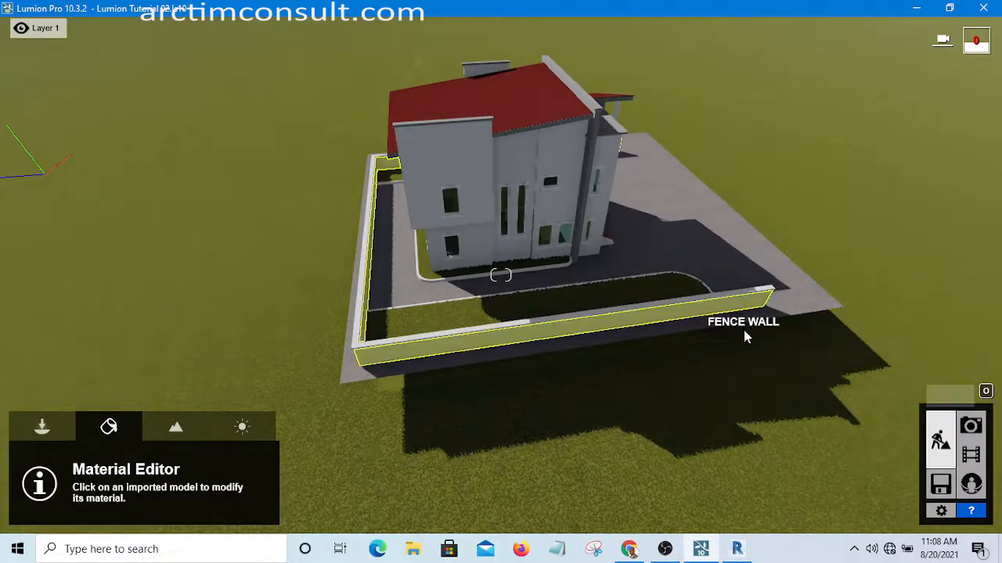
Bring the whole house and its entrance side back into view for further material editing
{"action": "right_click_drag", "start_coordinate": [501, 275], "coordinate": [501, 274]}
{"action": "right_click_drag", "start_coordinate": [743, 329], "coordinate": [725, 361]}
{"action": "right_click_drag", "start_coordinate": [553, 385], "coordinate": [525, 381]}
{"action": "key", "text": "s"}
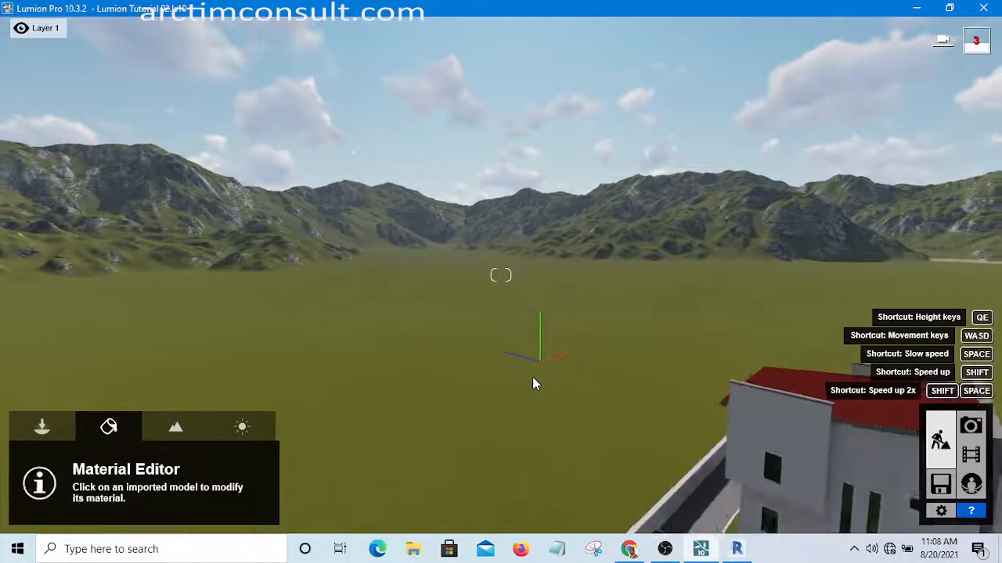
{"action": "key", "text": "s"}
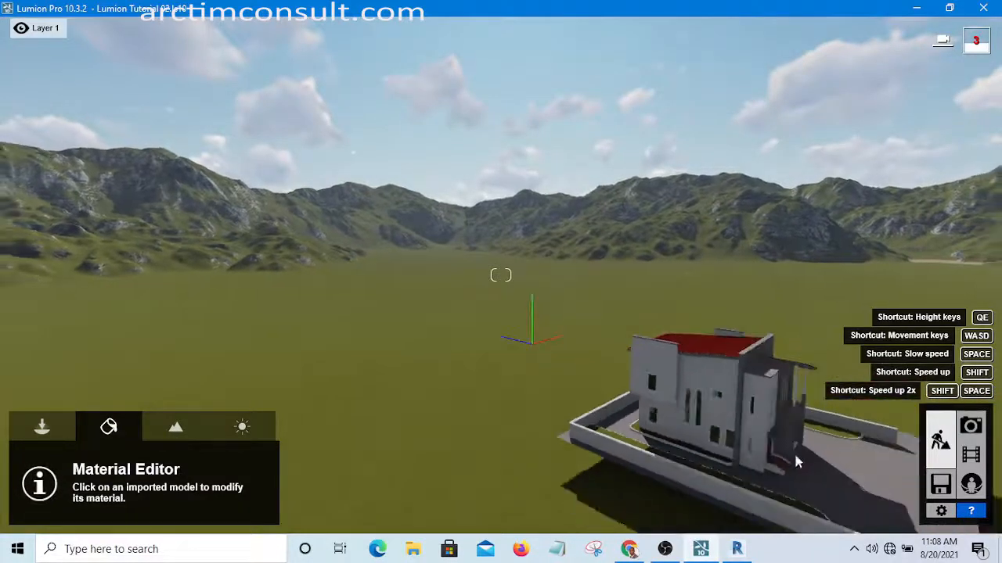